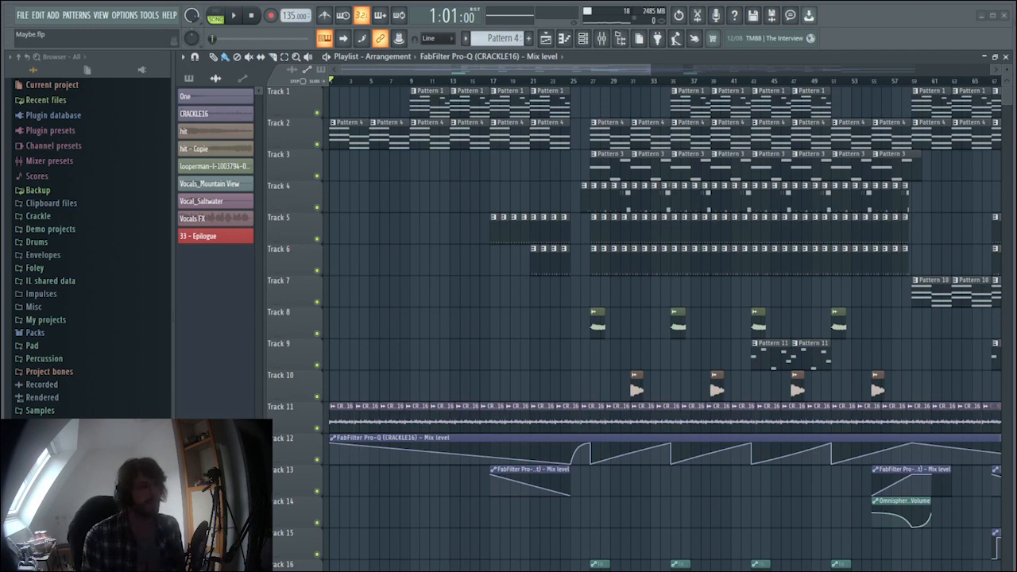
# Step: Survey the full song arrangement in the playlist across all its tracks and bars
pyautogui.scroll(-4, 969, 95)
pyautogui.scroll(-4, 875, 191)
pyautogui.scroll(4, 754, 265)
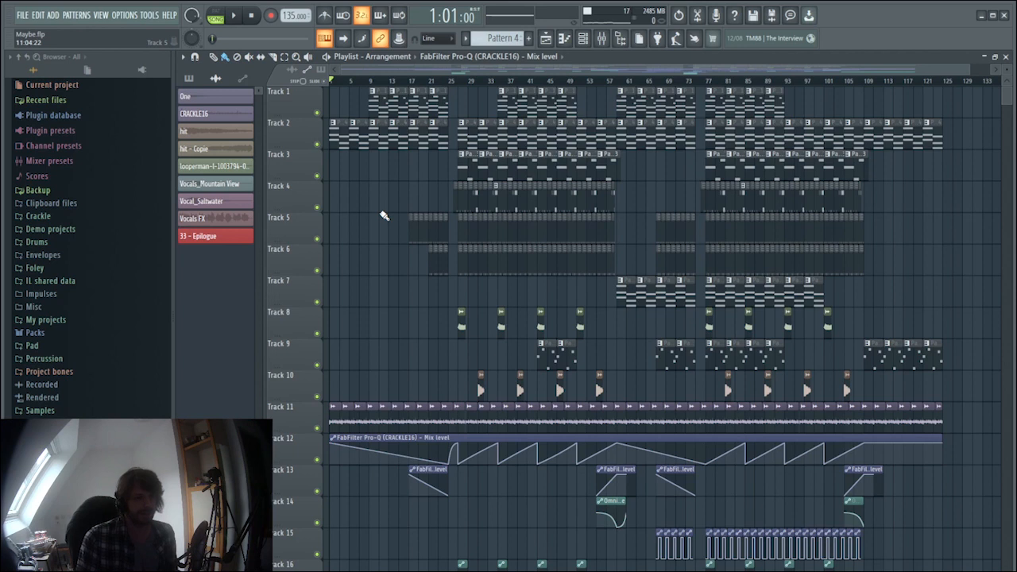
pyautogui.scroll(-3, 548, 278)
pyautogui.scroll(3, 563, 329)
pyautogui.scroll(-3, 566, 326)
pyautogui.scroll(3, 557, 323)
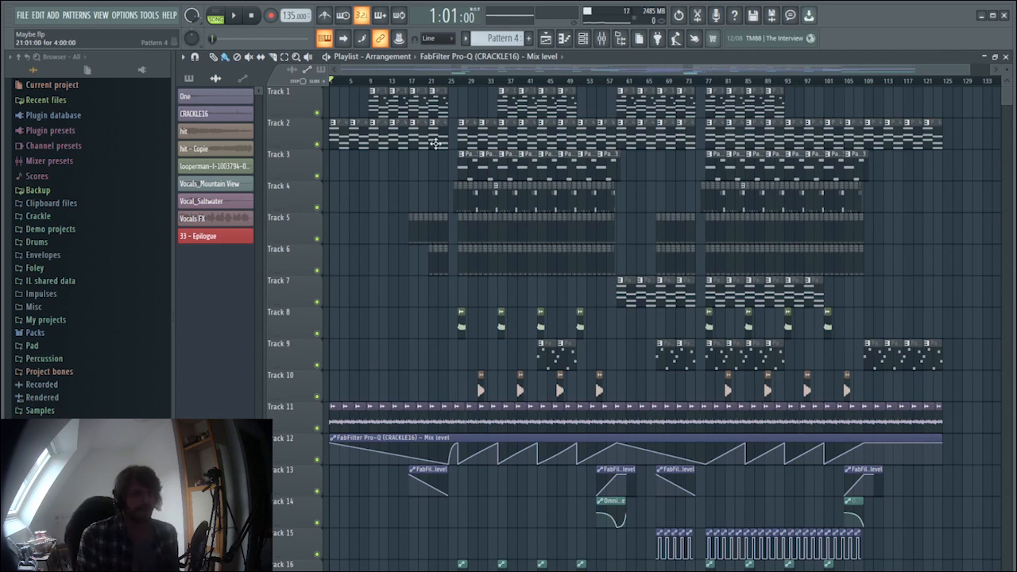
# Step: Solo Track 2 in the playlist and play the song from the start to hear it alone
pyautogui.rightClick(317, 143)
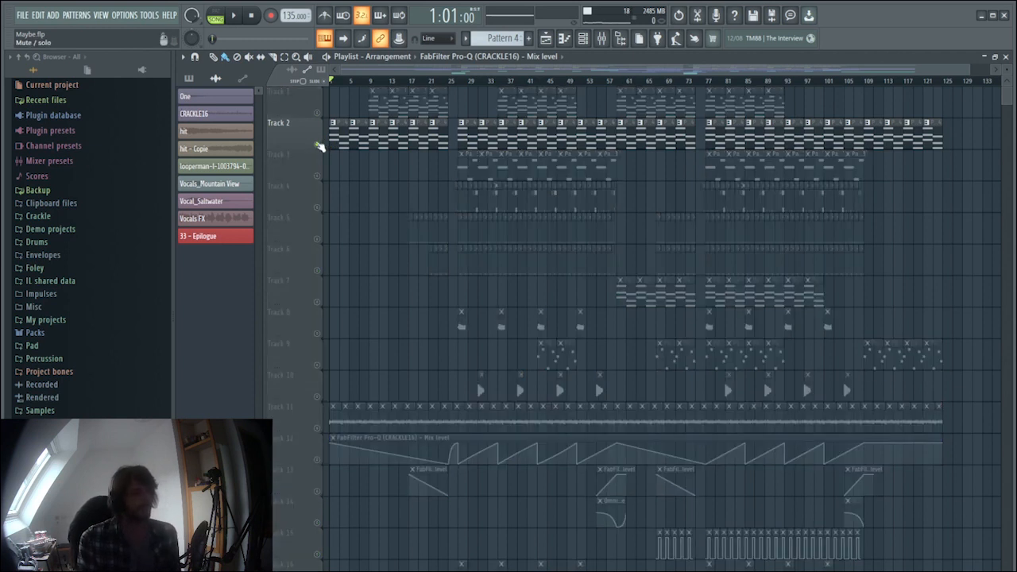
pyautogui.click(236, 18)
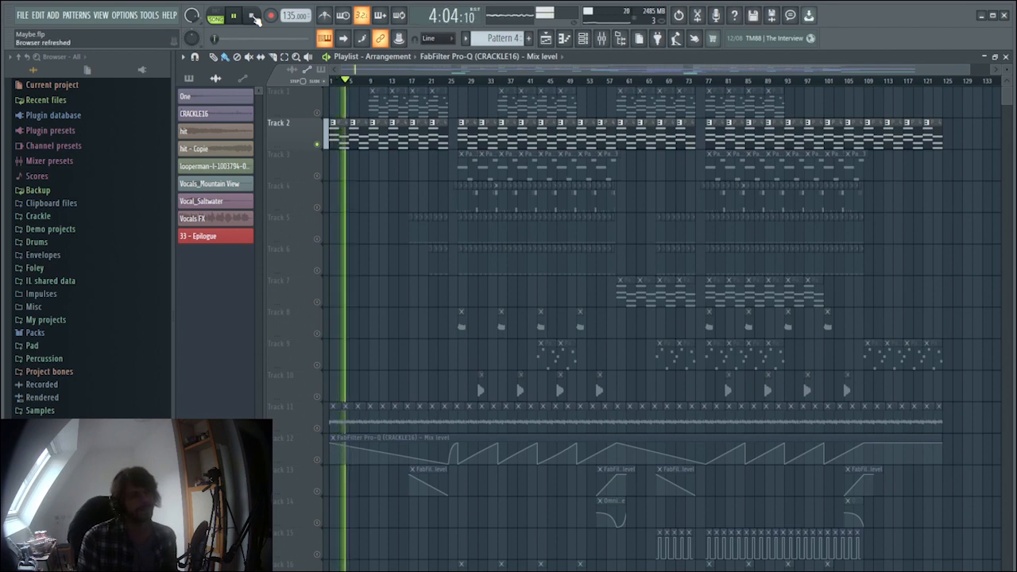
pyautogui.click(252, 16)
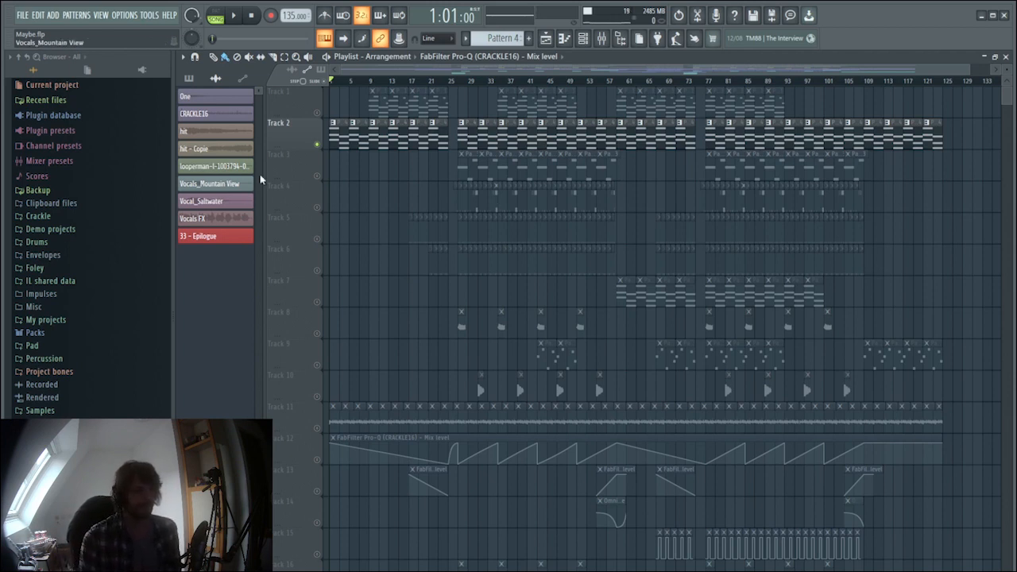
# Step: Show the mixer, play Track 2 to find its insert, and audition it with the Omnisphere #3 insert selected
pyautogui.click(602, 40)
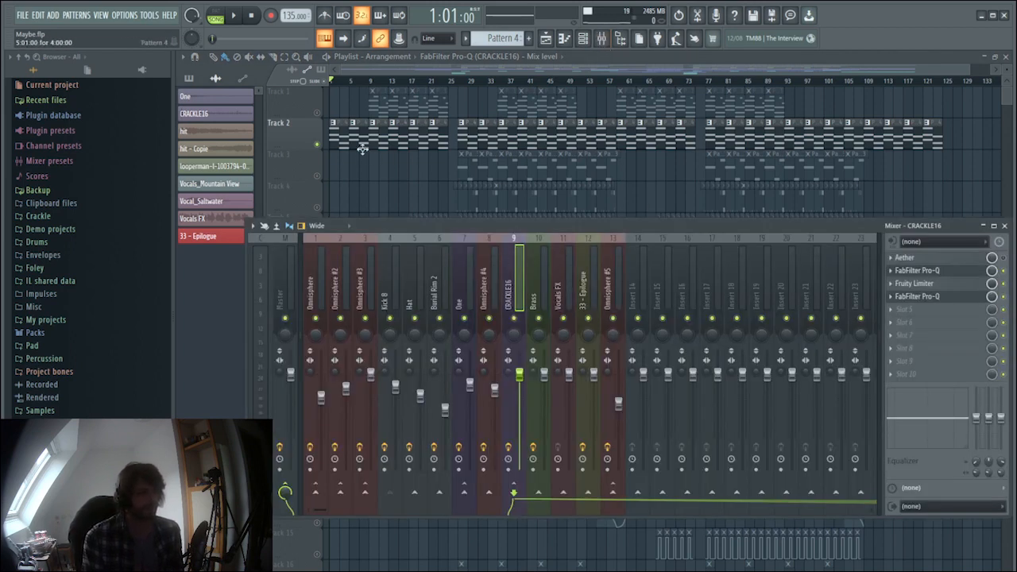
pyautogui.click(232, 15)
pyautogui.click(251, 18)
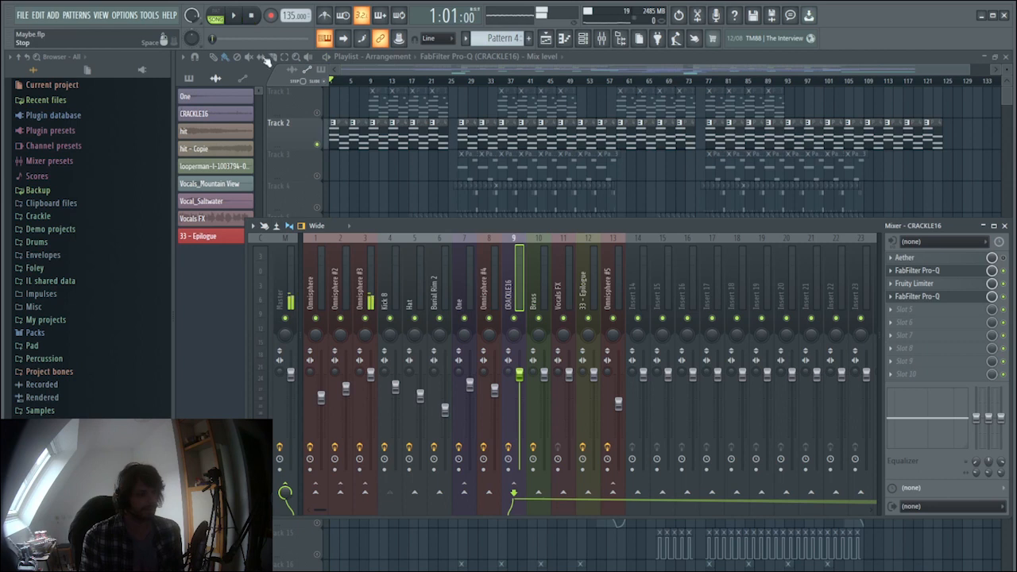
pyautogui.click(364, 286)
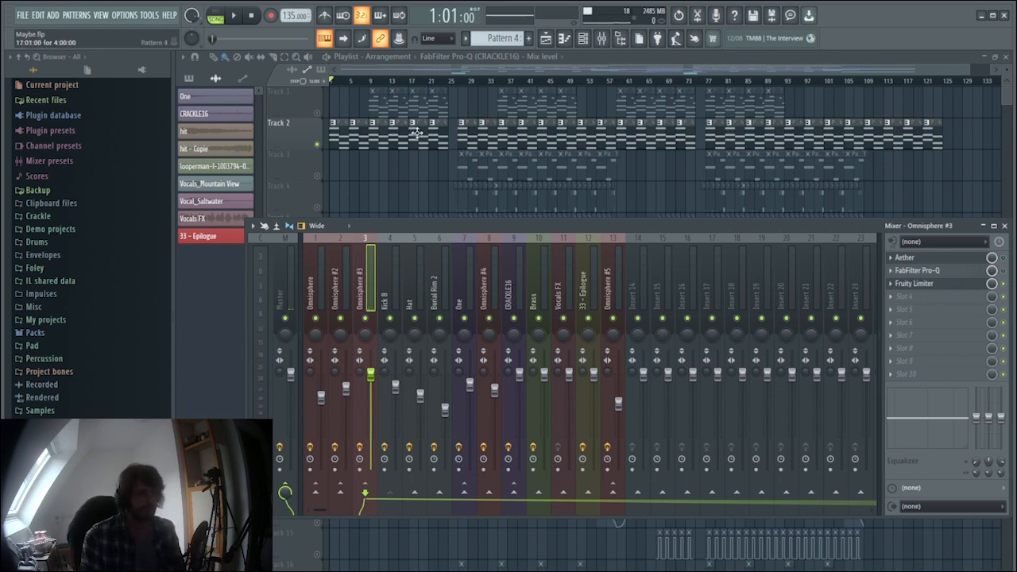
pyautogui.click(232, 15)
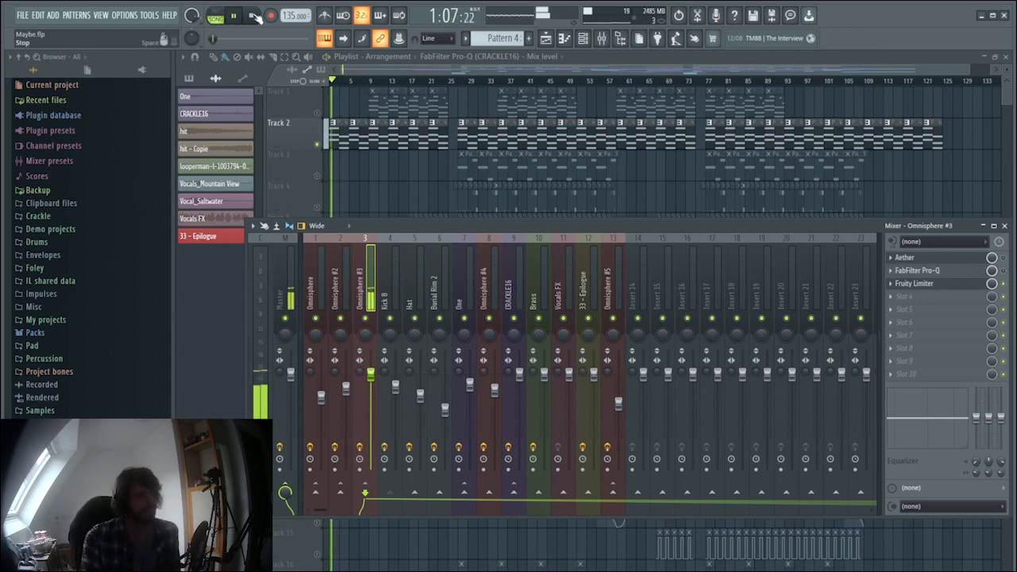
pyautogui.click(253, 15)
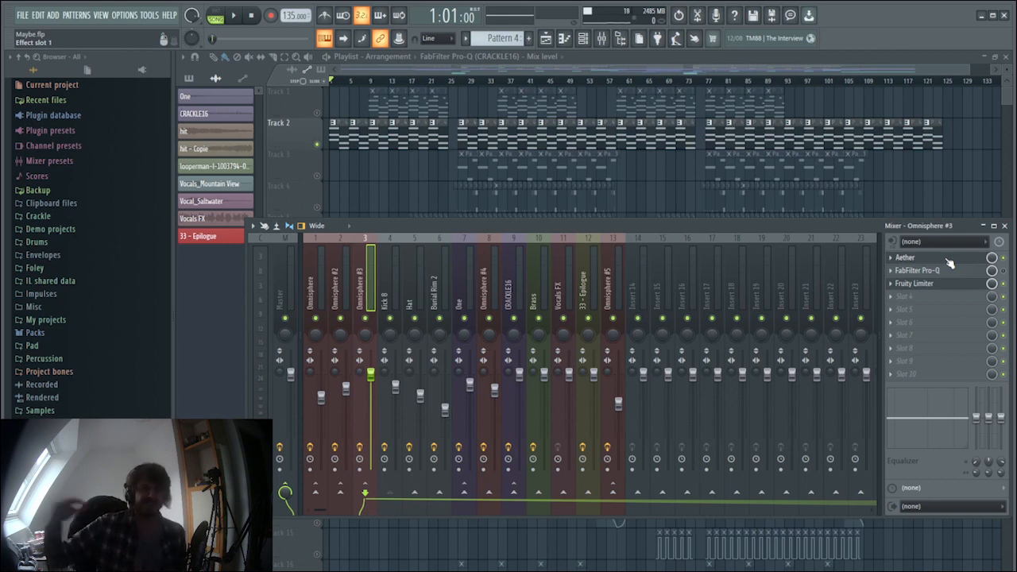
pyautogui.click(237, 17)
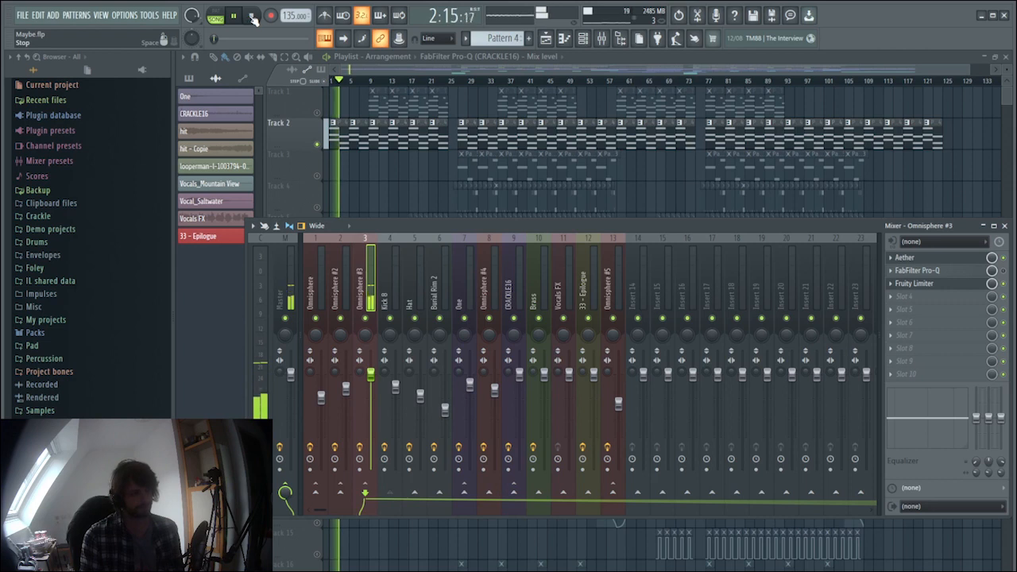
pyautogui.click(252, 17)
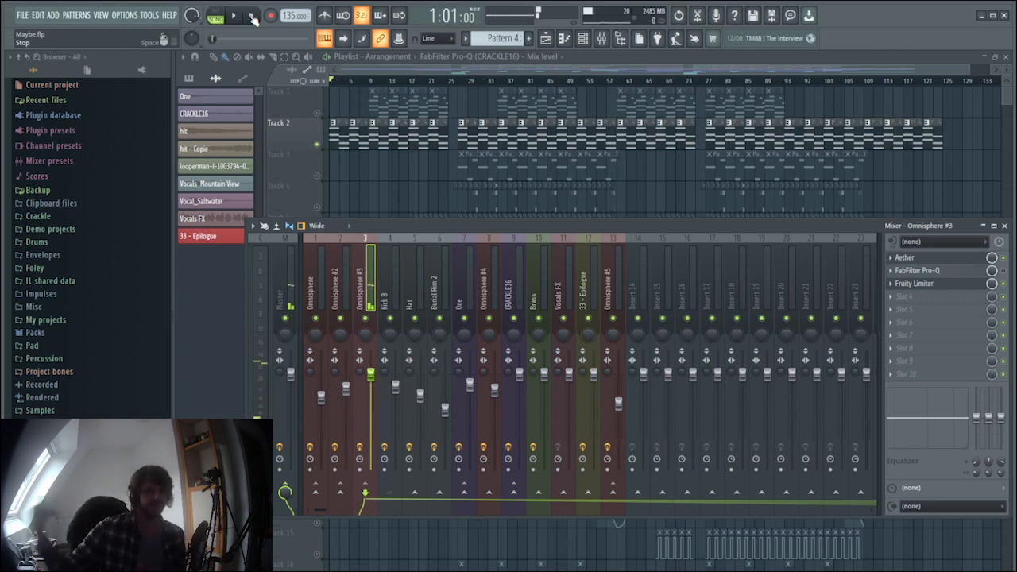
# Step: Open FabFilter Pro-Q on the Omnisphere #3 insert and enable it during playback to compare the sound with and without EQ
pyautogui.click(960, 274)
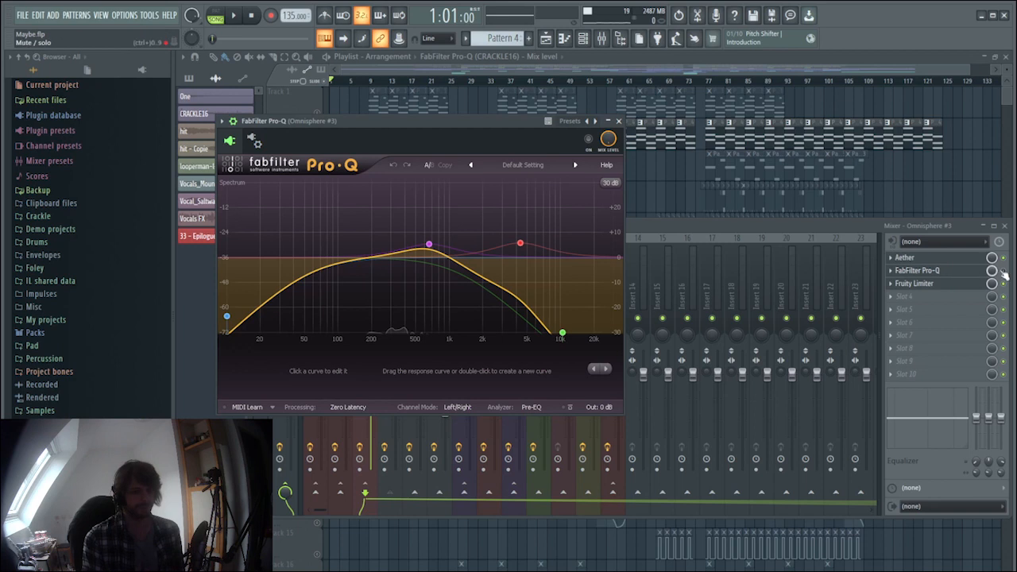
pyautogui.moveTo(430, 248)
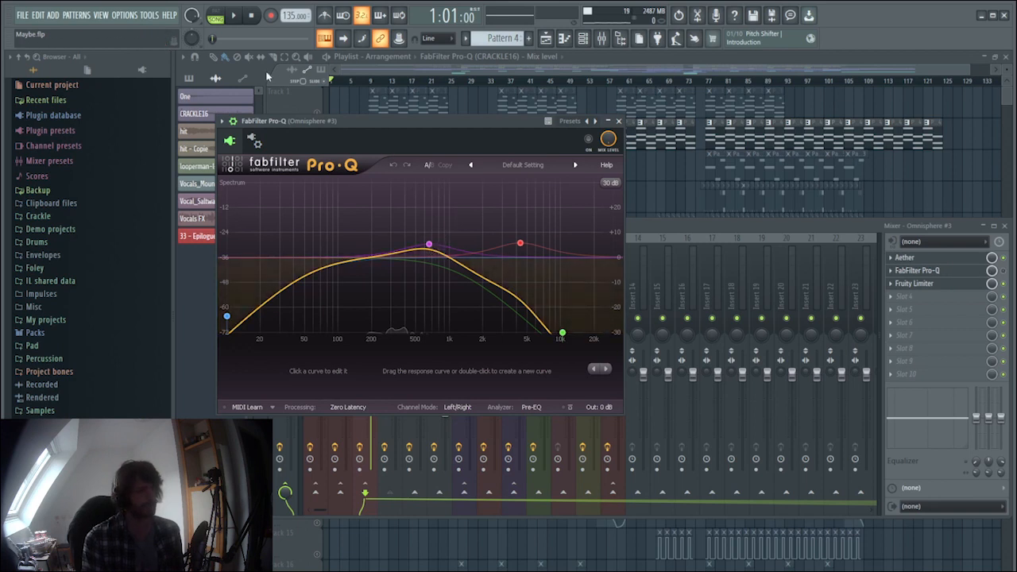
pyautogui.click(237, 19)
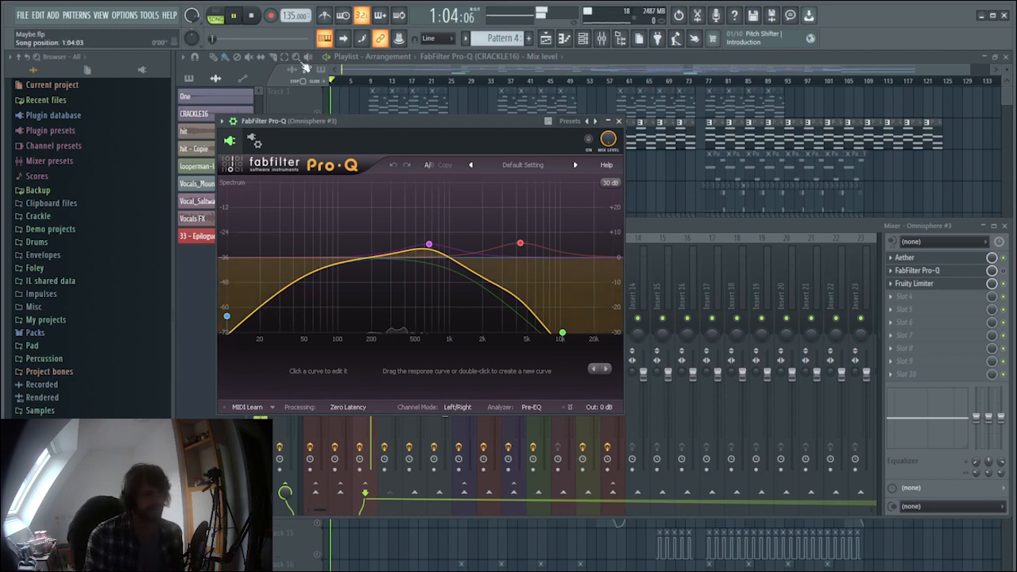
pyautogui.click(1004, 271)
pyautogui.click(481, 123)
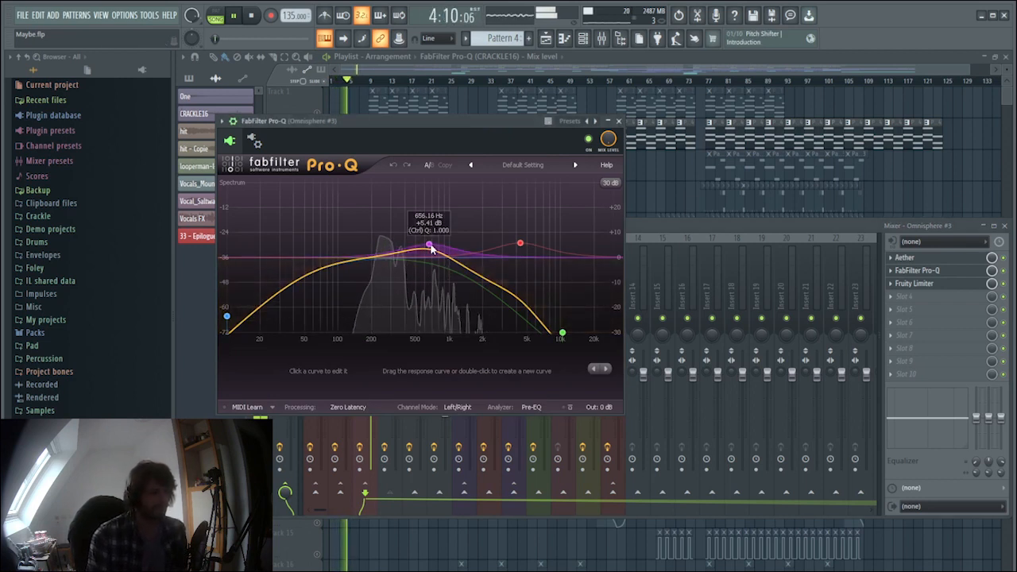
pyautogui.click(253, 18)
pyautogui.click(397, 73)
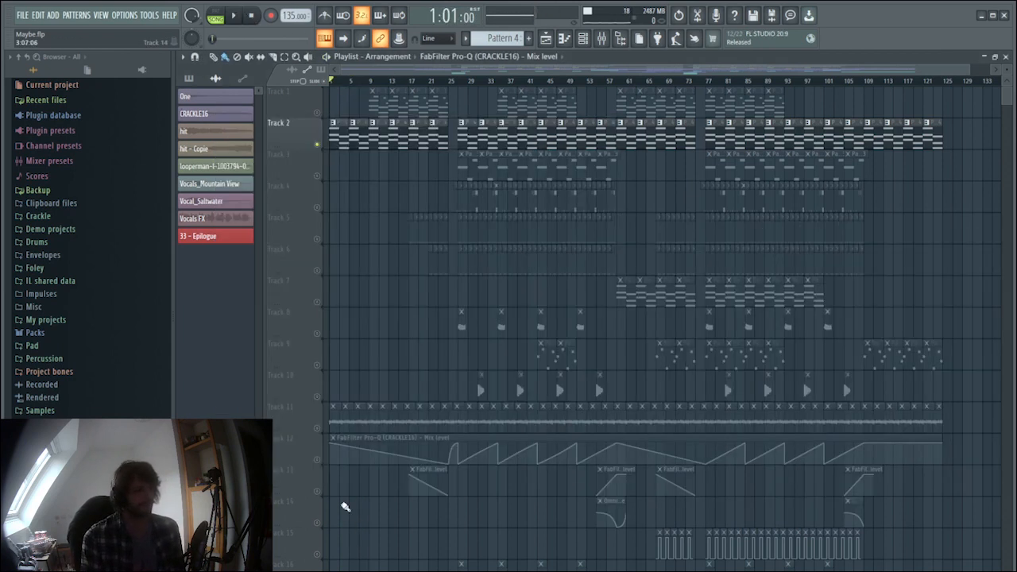
# Step: Unmute Track 11 and Track 12 and play them together with Track 2
pyautogui.click(318, 428)
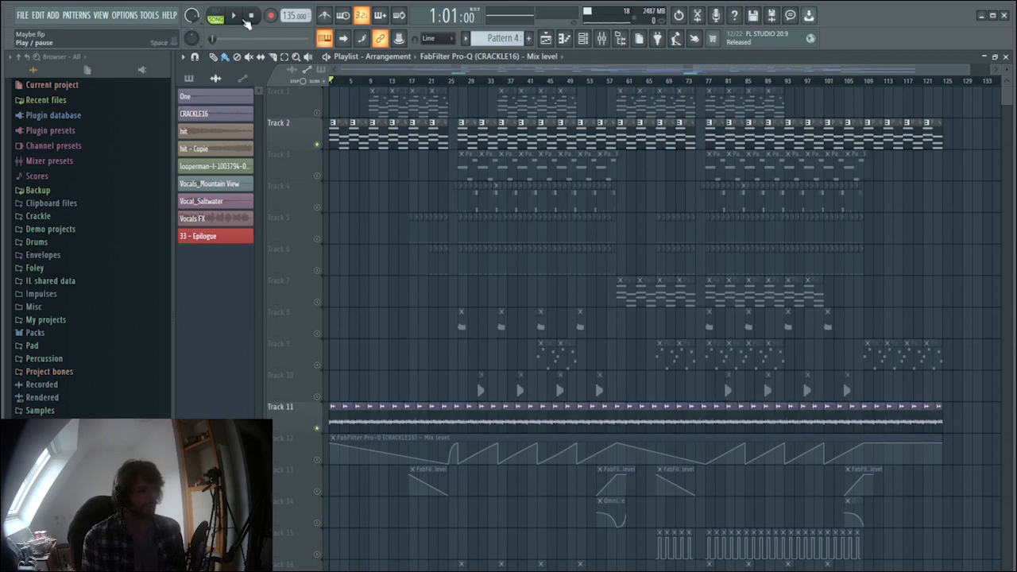
pyautogui.press('space')
pyautogui.click(317, 460)
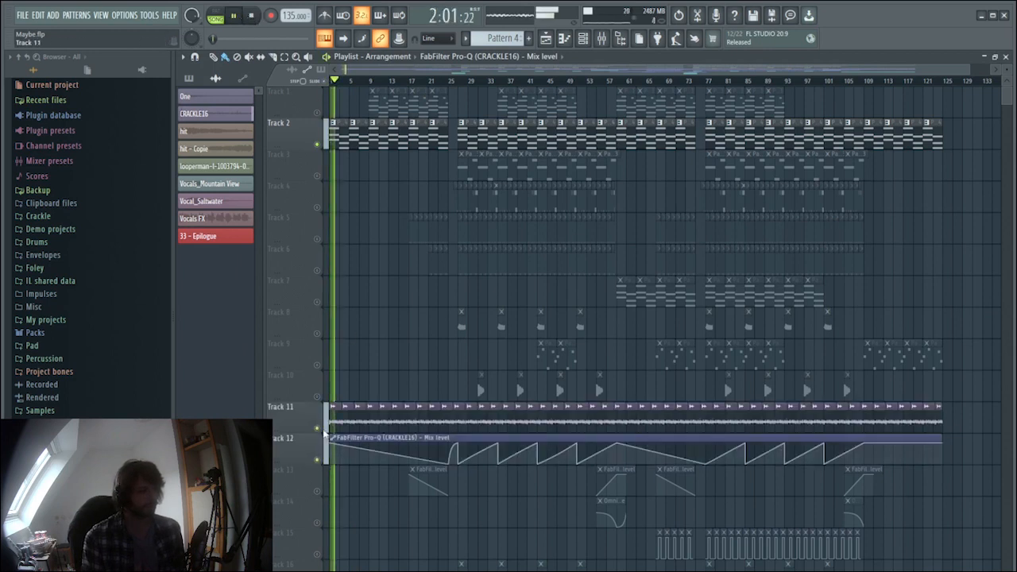
pyautogui.click(252, 16)
# Step: Solo Track 1 and play it from bar 9 with the Omnisphere insert selected in the mixer
pyautogui.rightClick(317, 112)
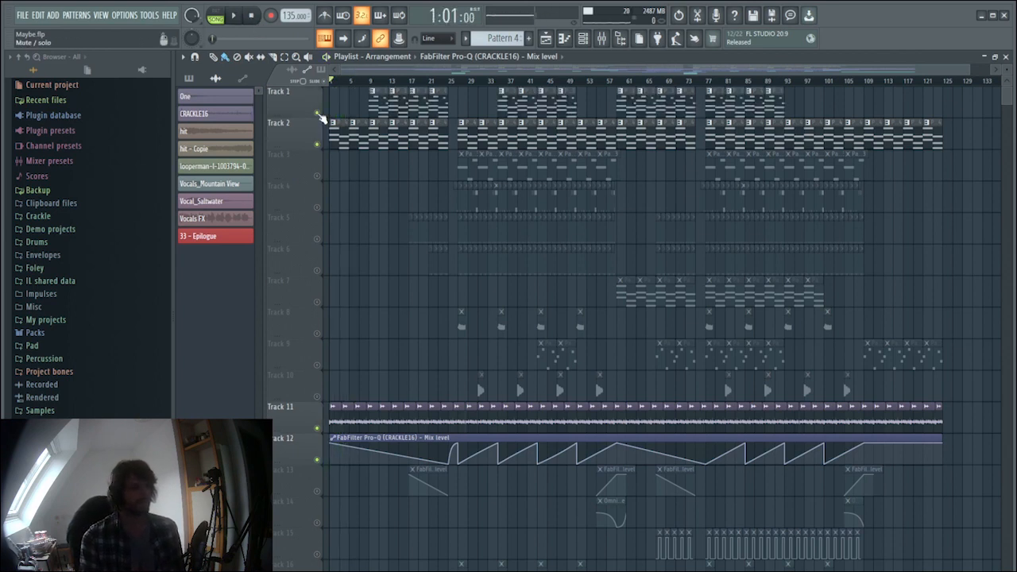
pyautogui.click(370, 80)
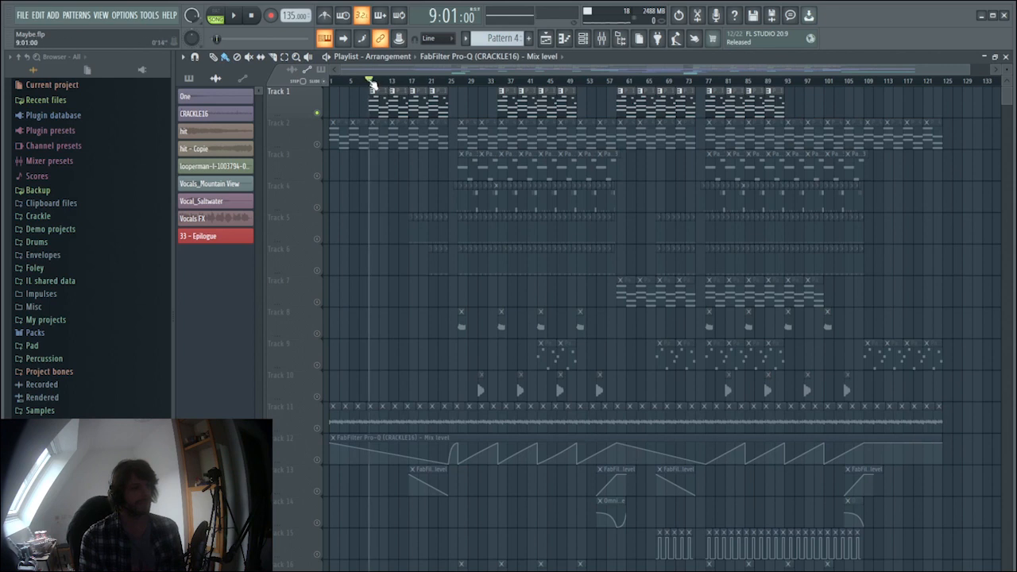
pyautogui.click(582, 39)
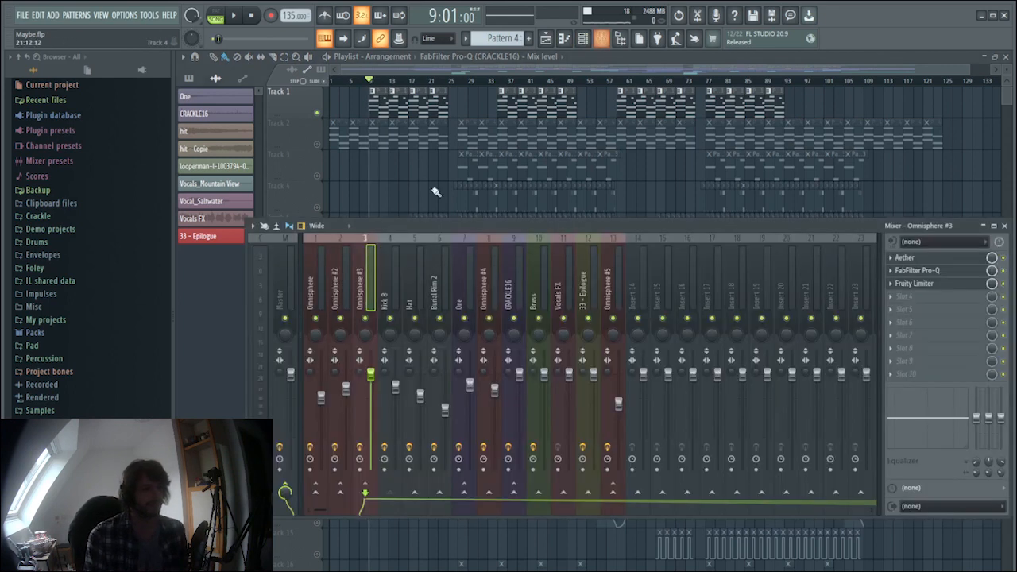
pyautogui.click(233, 15)
pyautogui.click(318, 241)
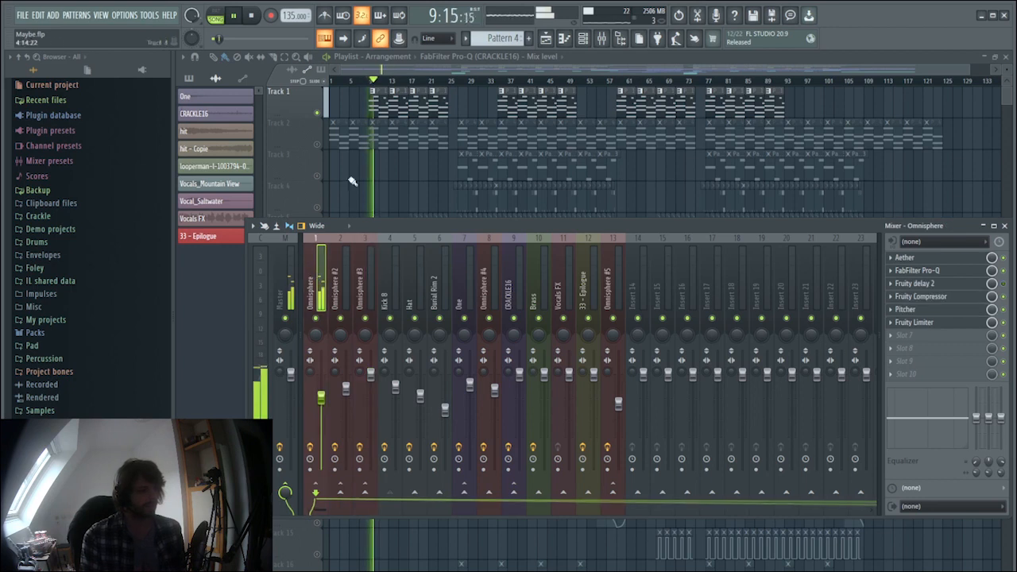
pyautogui.press('space')
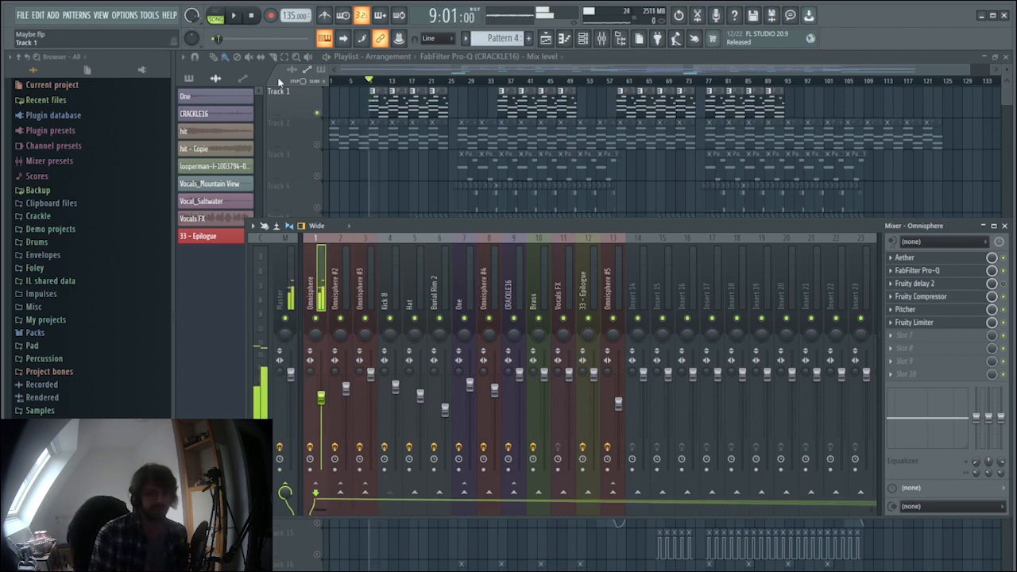
pyautogui.click(252, 16)
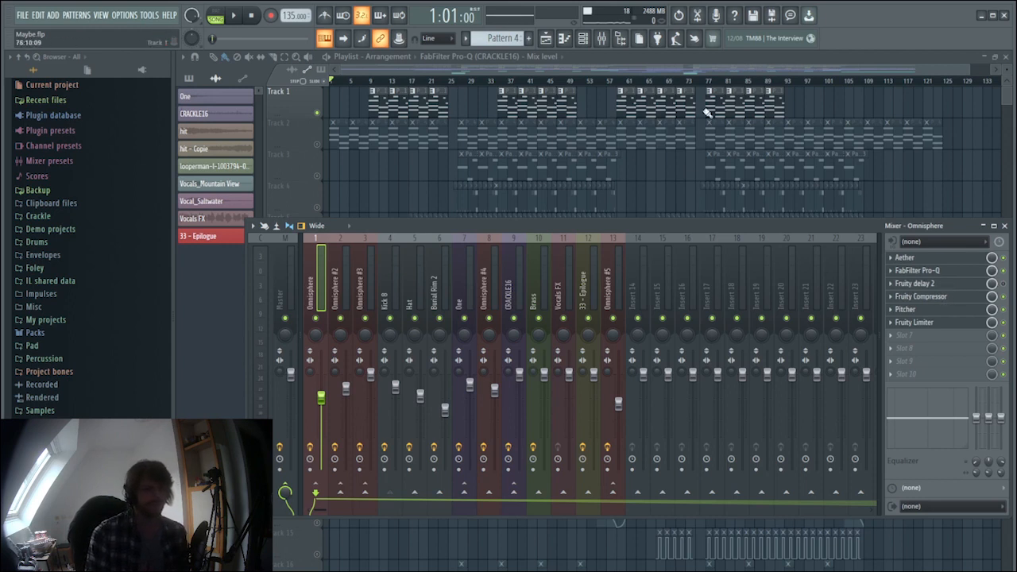
# Step: Inspect the Aether, FabFilter Pro-Q, Fruity Compressor and Pitcher settings on the Omnisphere insert
pyautogui.click(918, 259)
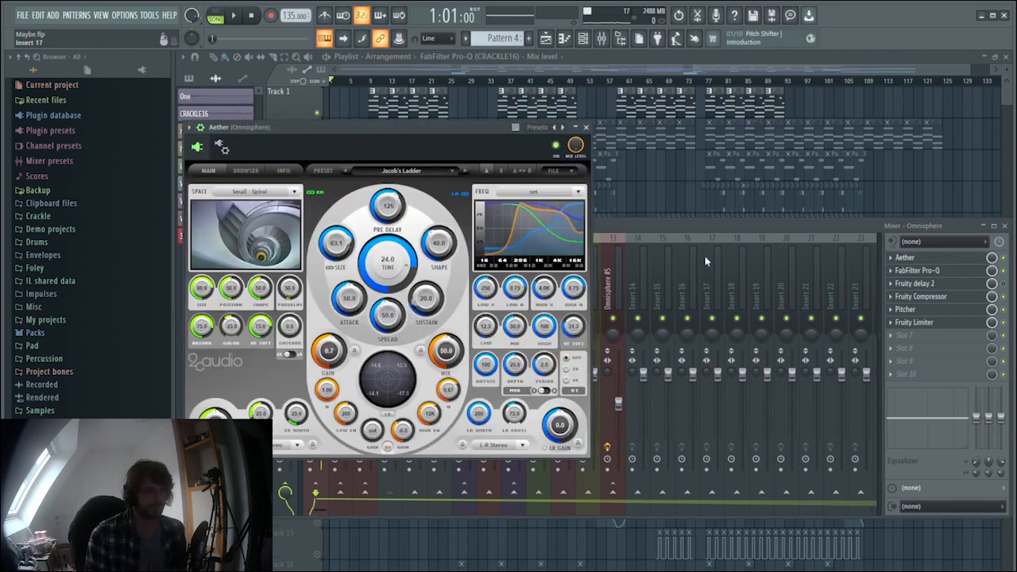
pyautogui.click(940, 272)
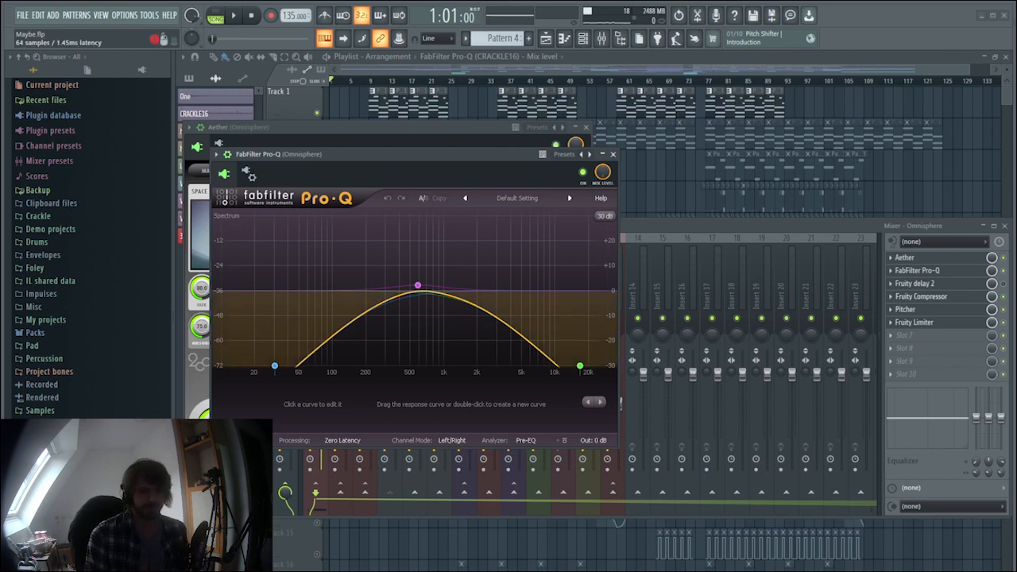
pyautogui.click(921, 296)
pyautogui.moveTo(443, 214); pyautogui.dragTo(503, 294)
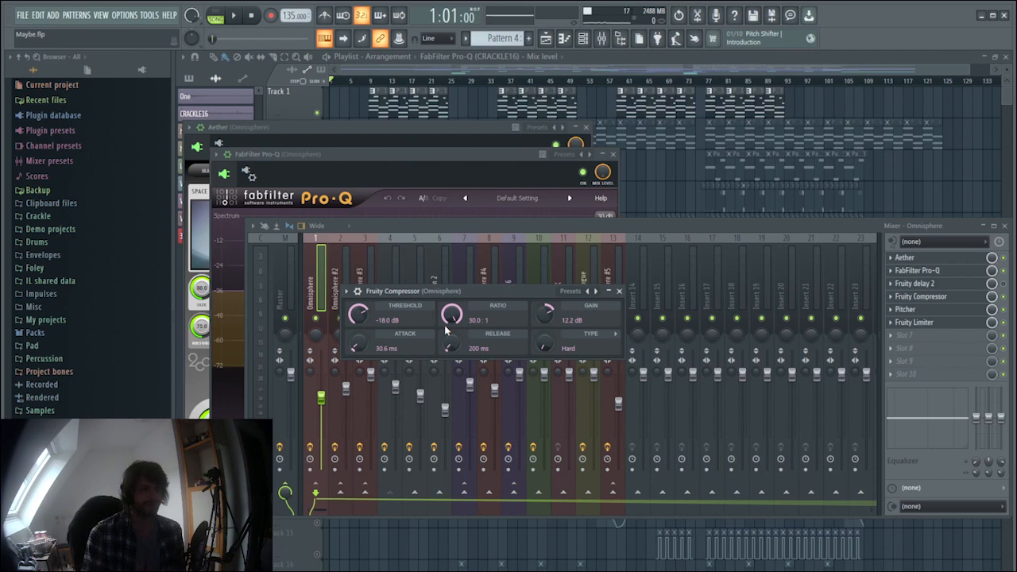
pyautogui.click(924, 315)
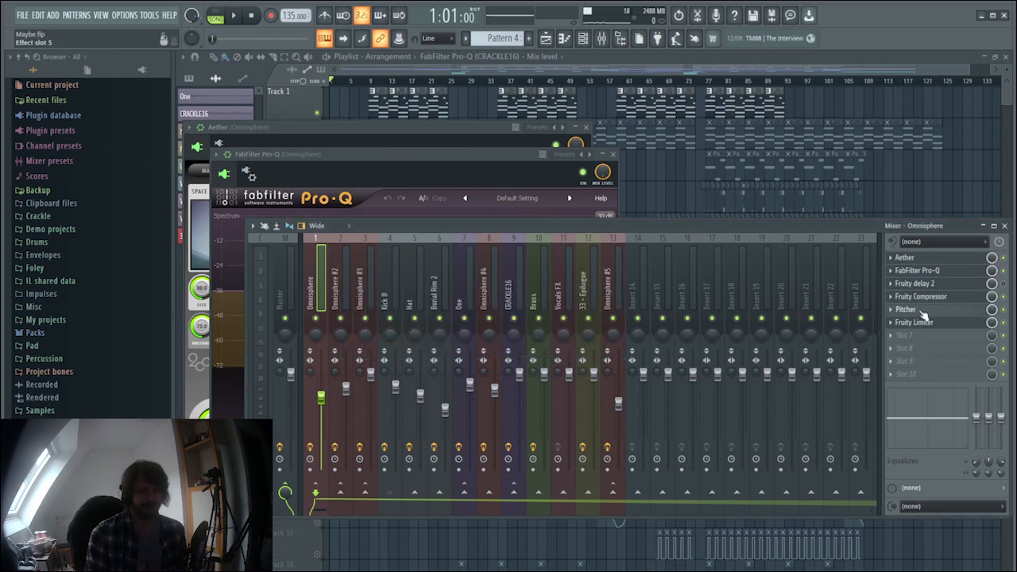
pyautogui.click(925, 315)
pyautogui.moveTo(763, 257); pyautogui.dragTo(513, 230)
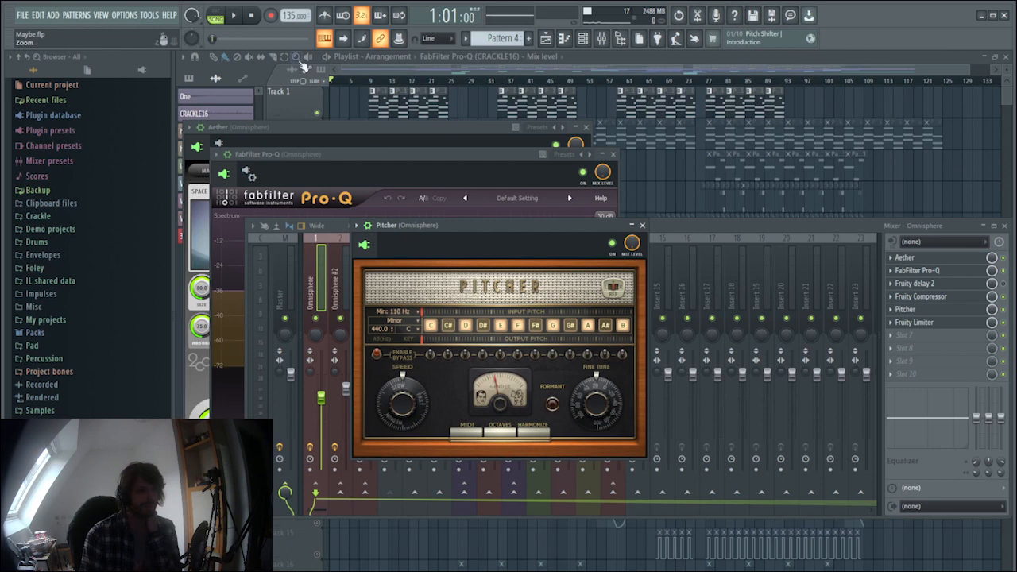
# Step: Listen to Track 1 from bar 9 with the Omnisphere insert's Pitcher window open
pyautogui.click(372, 83)
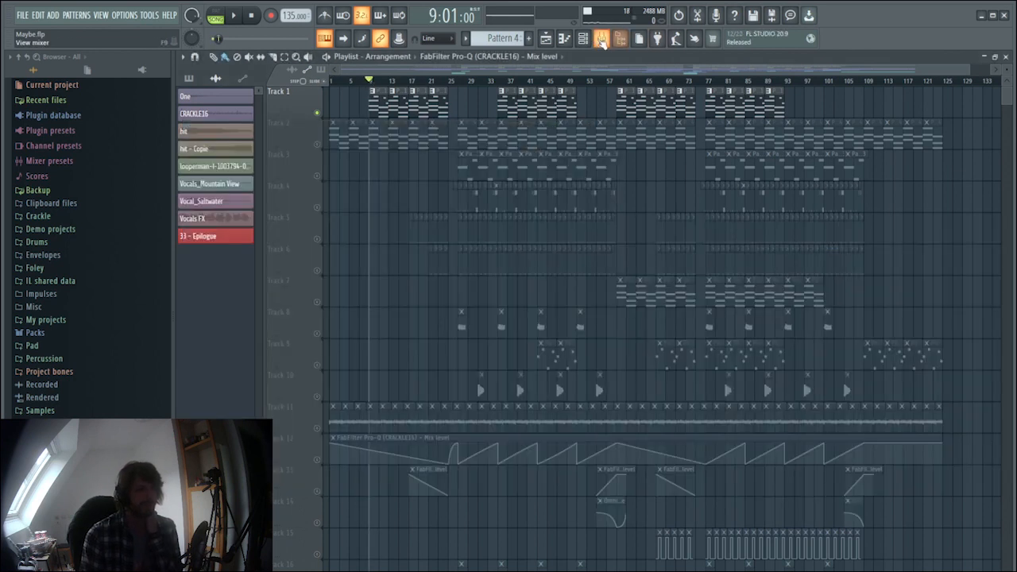
pyautogui.click(602, 39)
pyautogui.click(914, 309)
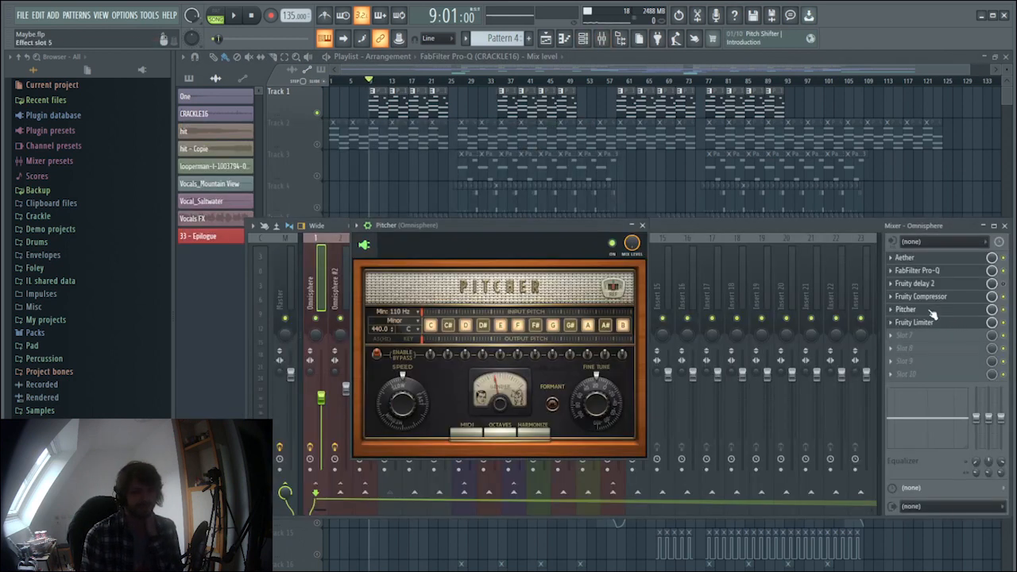
pyautogui.click(236, 17)
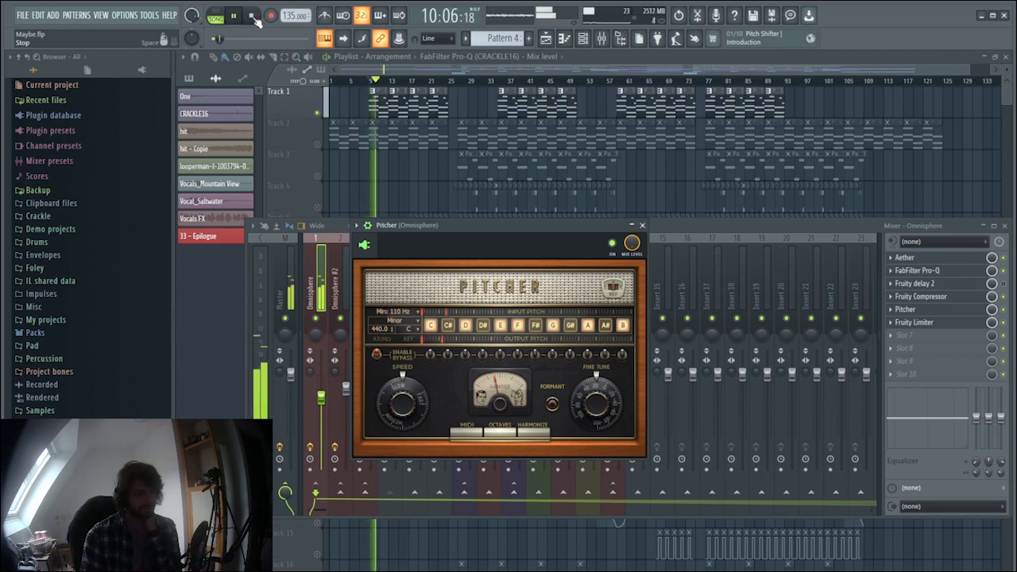
pyautogui.click(254, 17)
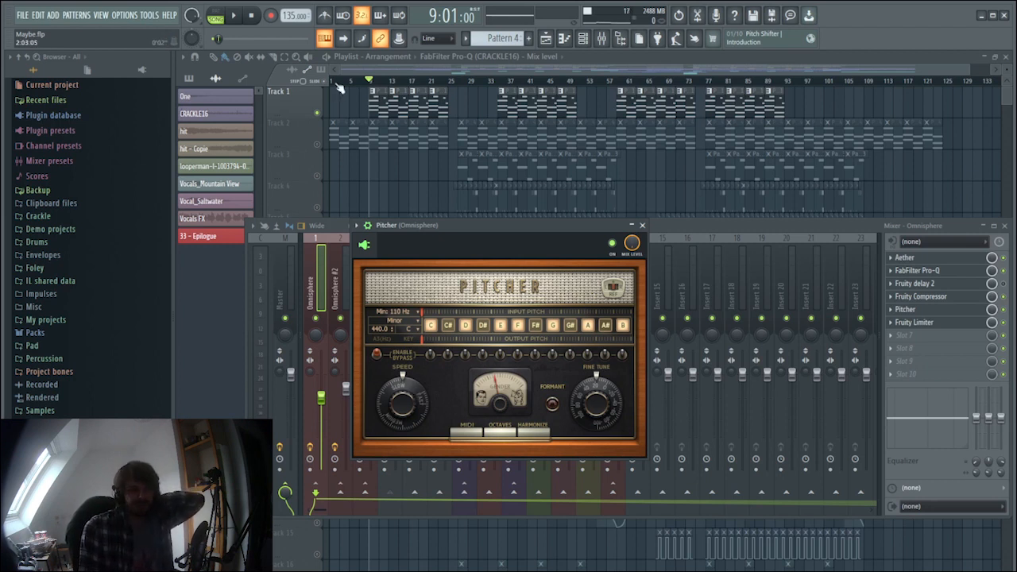
pyautogui.press('space')
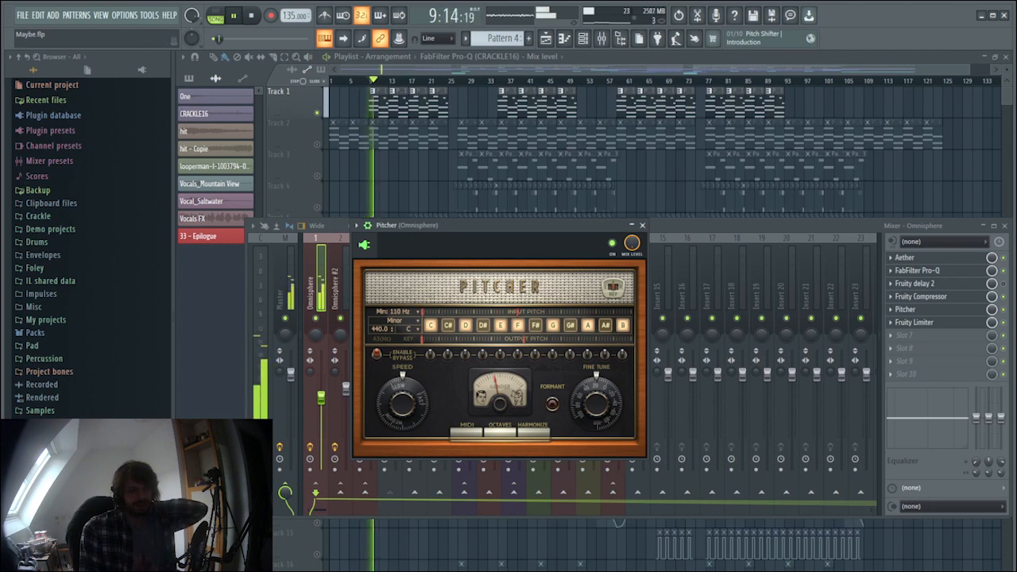
# Step: Toggle the Pitcher effect on the Omnisphere insert while Track 1 plays, stop playback and close the mixer
pyautogui.click(1004, 310)
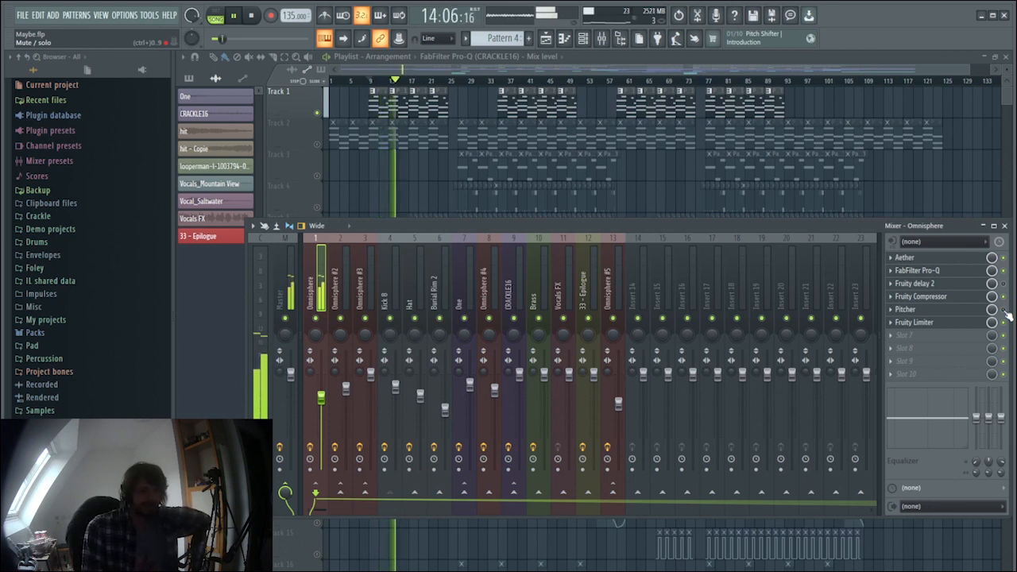
pyautogui.click(251, 16)
pyautogui.click(253, 18)
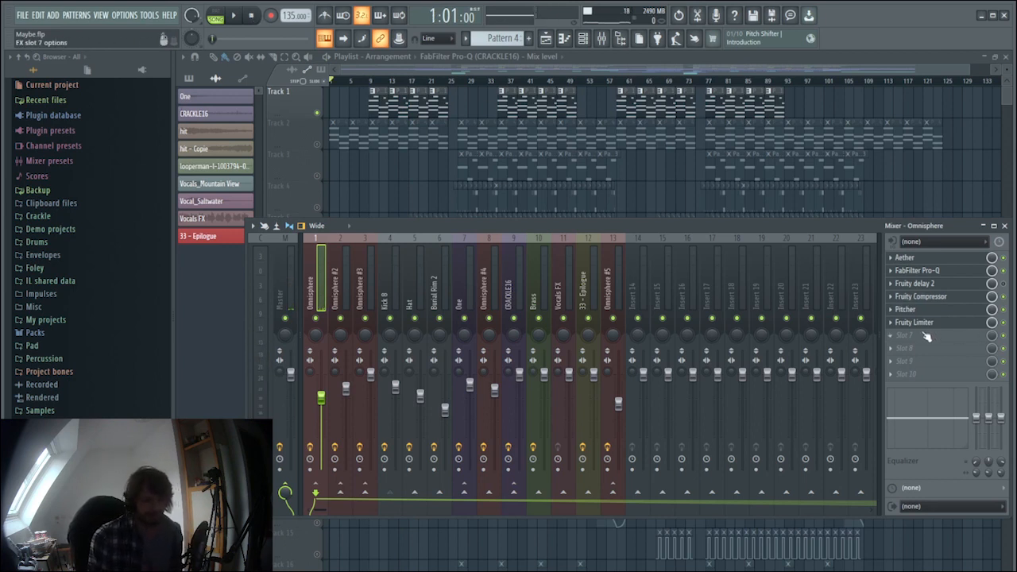
pyautogui.press('F9')
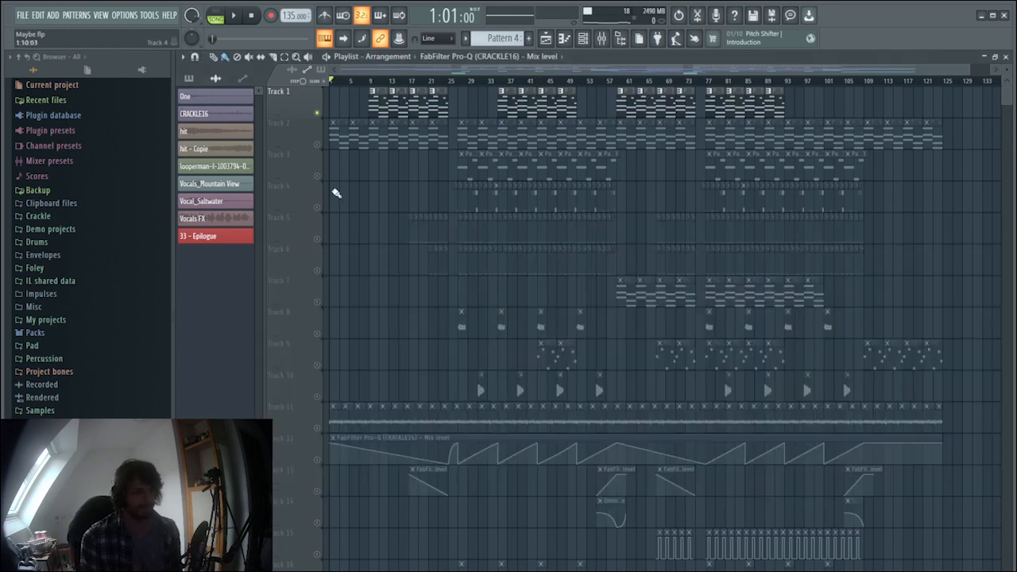
# Step: Unmute all tracks and listen to the full arrangement from bar 17
pyautogui.rightClick(318, 145)
pyautogui.rightClick(318, 145)
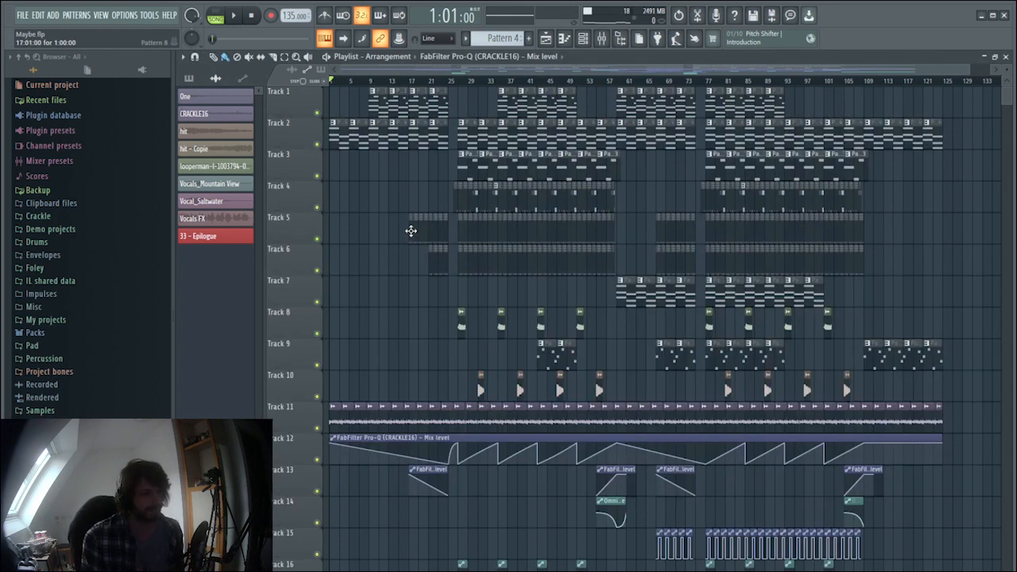
pyautogui.click(419, 82)
pyautogui.click(234, 16)
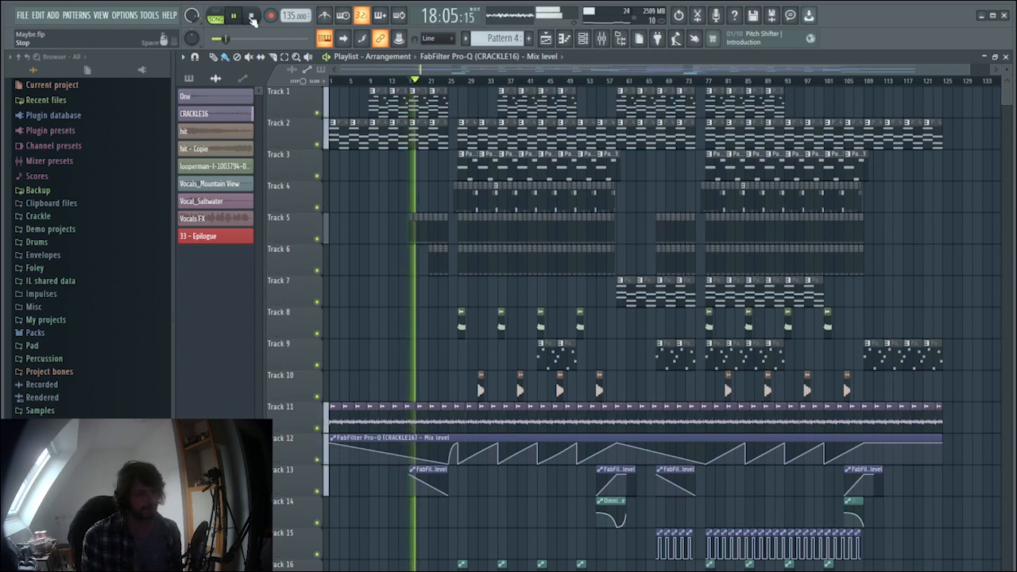
pyautogui.scroll(-2, 461, 312)
pyautogui.scroll(-2, 461, 312)
pyautogui.scroll(3, 452, 336)
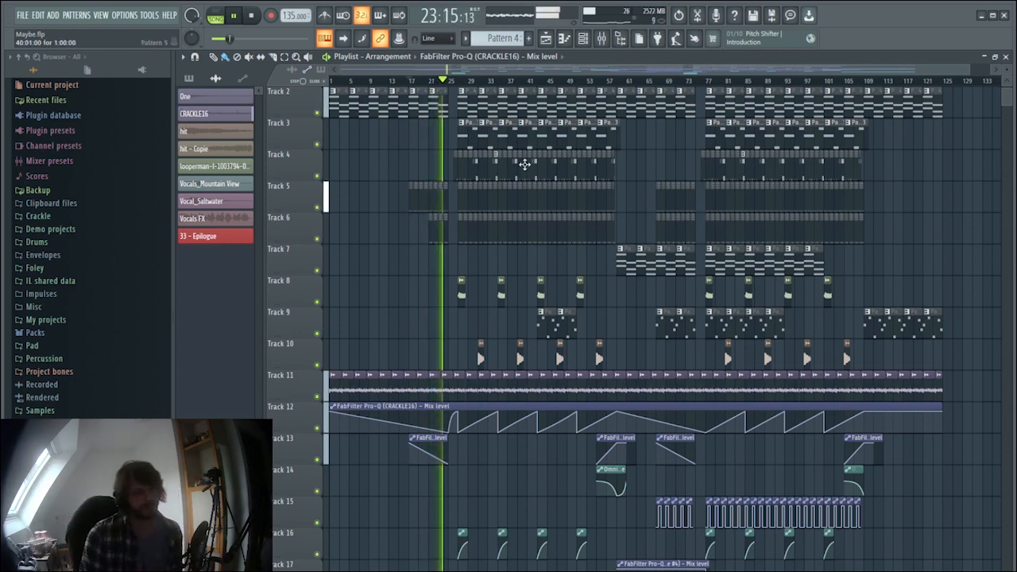
pyautogui.press('space')
pyautogui.click(250, 18)
# Step: Select Pattern 8 and play it on its own in pattern mode with the channel rack open
pyautogui.moveTo(952, 72); pyautogui.dragTo(516, 86)
pyautogui.moveTo(501, 39); pyautogui.dragTo(500, 25)
pyautogui.click(583, 38)
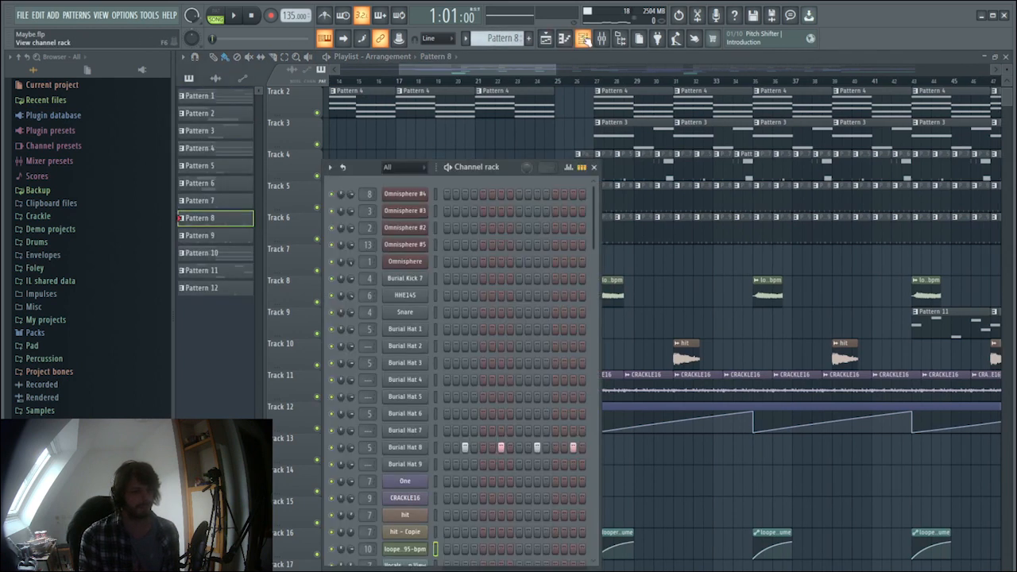
pyautogui.press('l')
pyautogui.press('space')
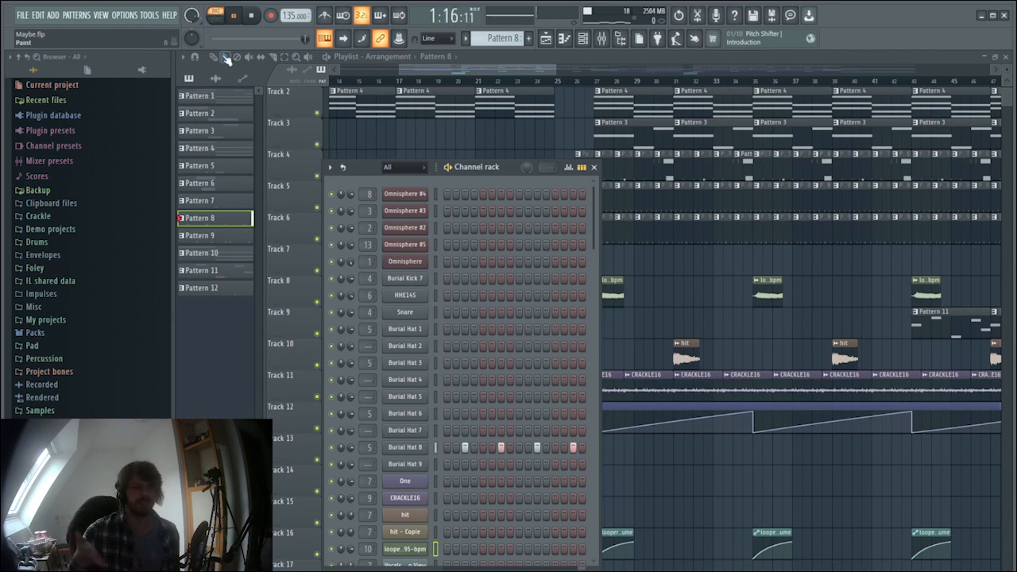
pyautogui.click(254, 16)
pyautogui.press('F6')
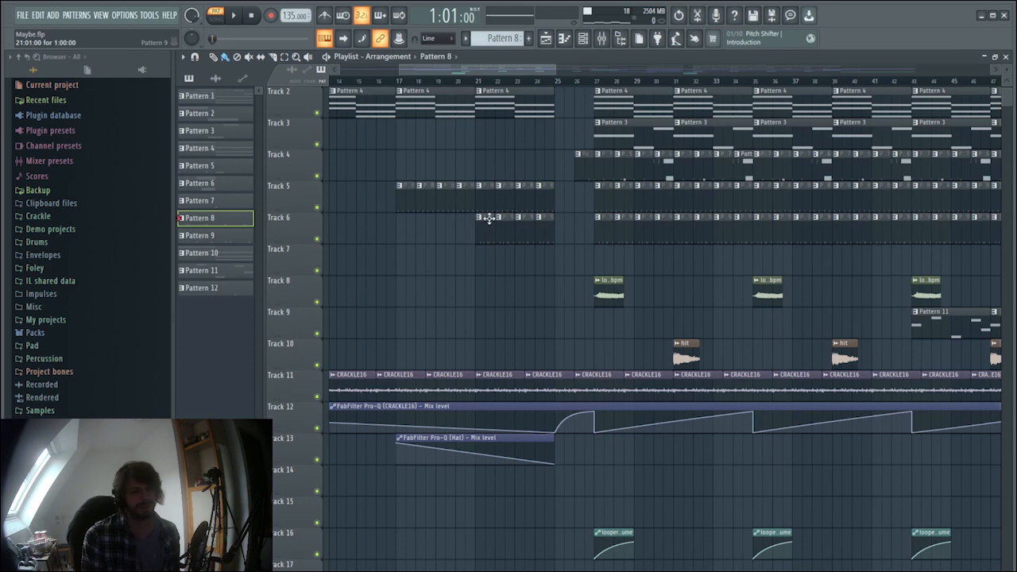
# Step: Solo Track 5 and play it from bar 21 in song mode
pyautogui.rightClick(318, 239)
pyautogui.rightClick(317, 208)
pyautogui.click(477, 81)
pyautogui.press('space')
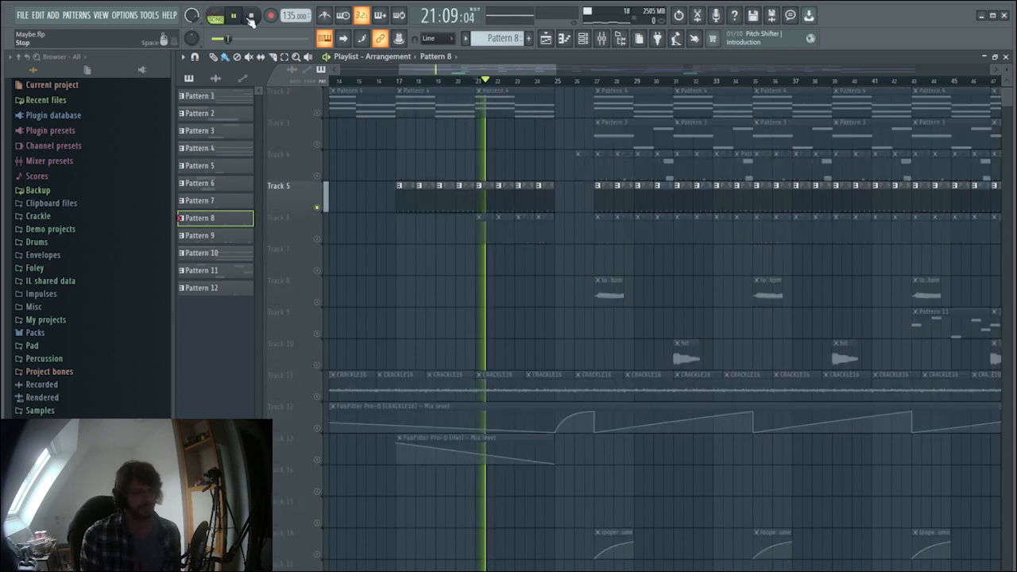
pyautogui.click(250, 15)
# Step: Solo Track 6 and play it from bar 21
pyautogui.rightClick(318, 240)
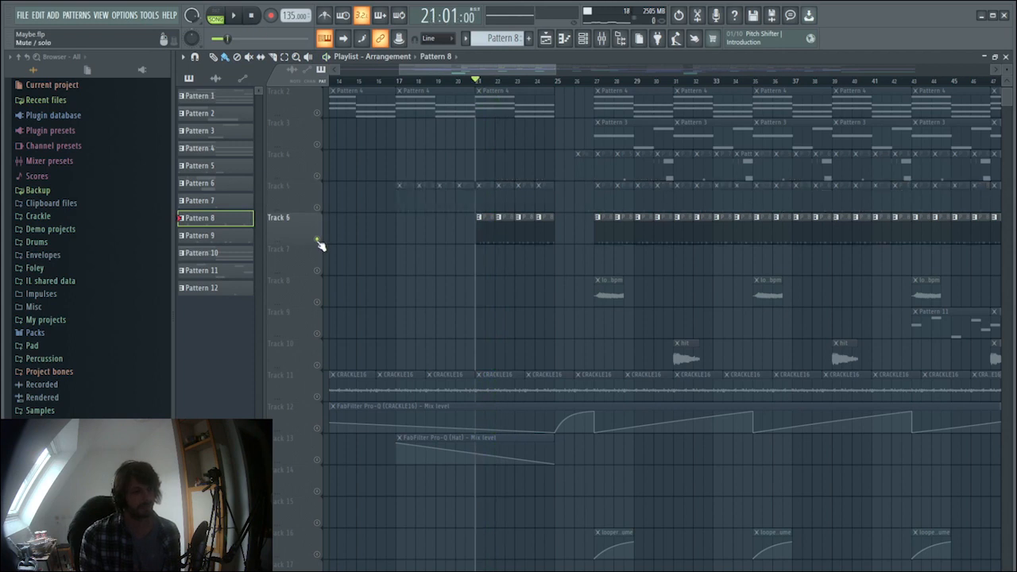
pyautogui.click(235, 16)
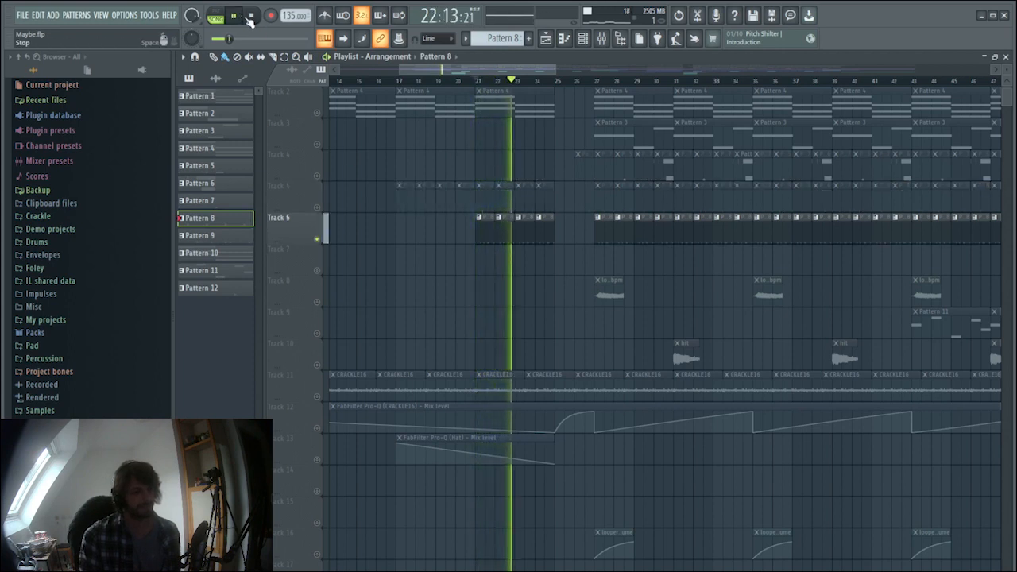
pyautogui.click(252, 16)
# Step: Unmute Track 5 alongside Track 6 and play both hat tracks together from bar 21
pyautogui.click(317, 208)
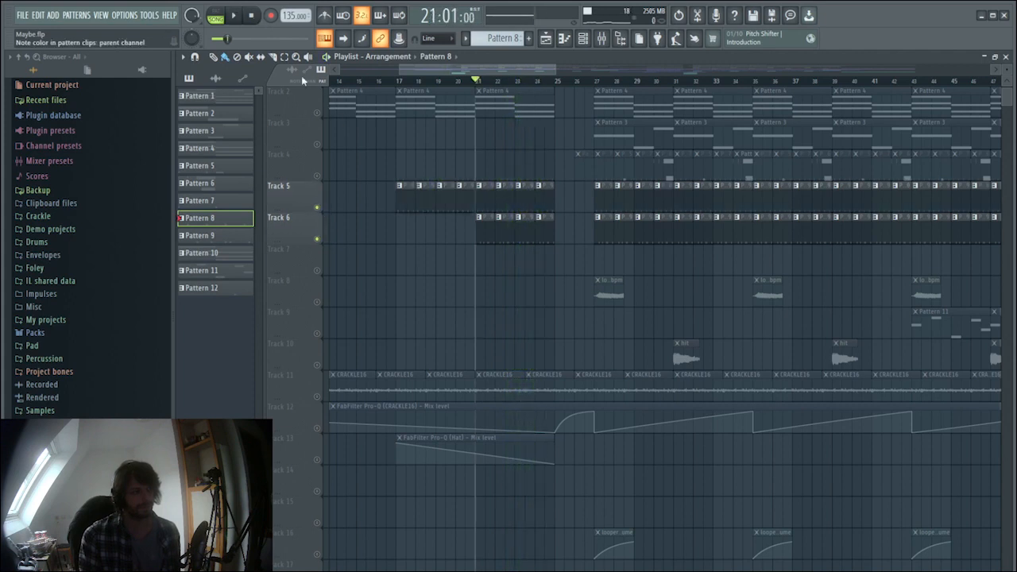
pyautogui.click(238, 17)
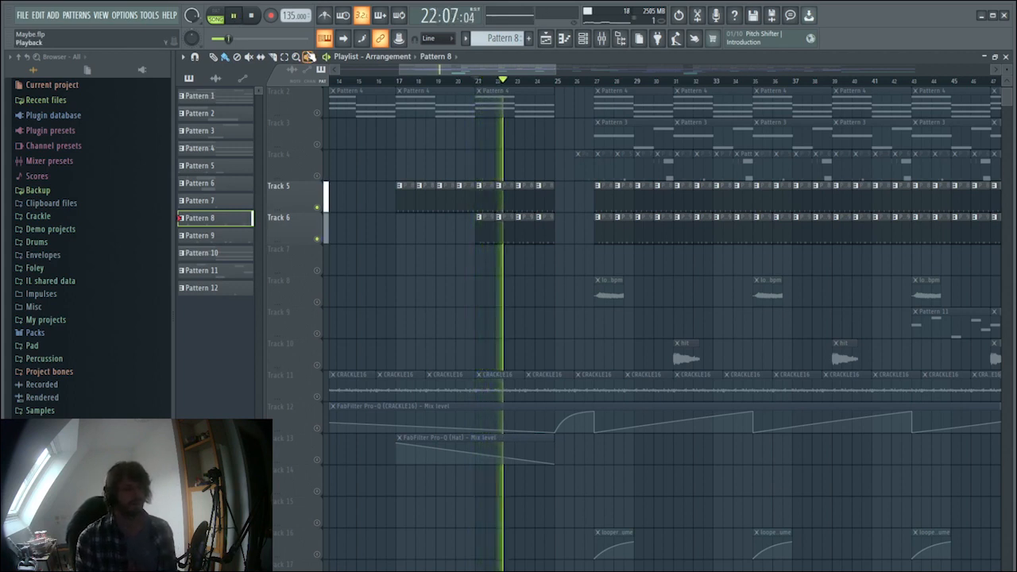
pyautogui.click(252, 18)
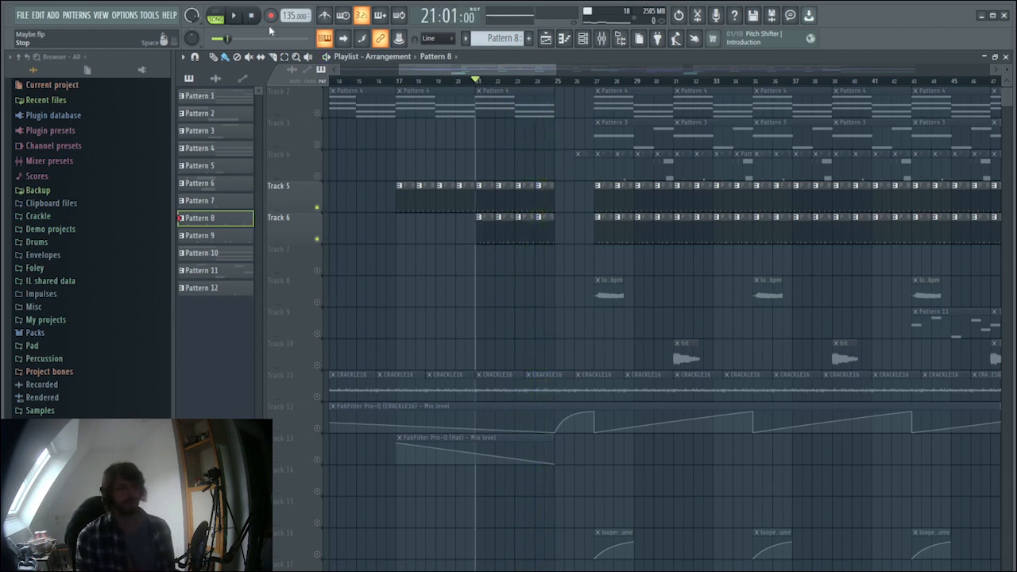
# Step: Unmute all tracks and play the full arrangement from bar 21
pyautogui.rightClick(318, 208)
pyautogui.rightClick(319, 208)
pyautogui.scroll(1, 559, 273)
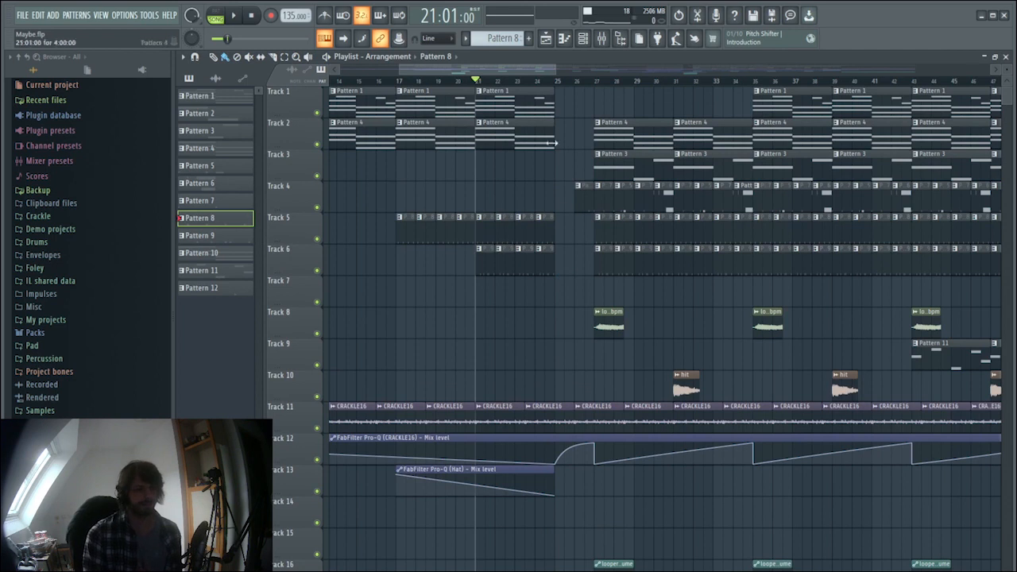
pyautogui.scroll(-13, 557, 151)
pyautogui.scroll(10, 553, 234)
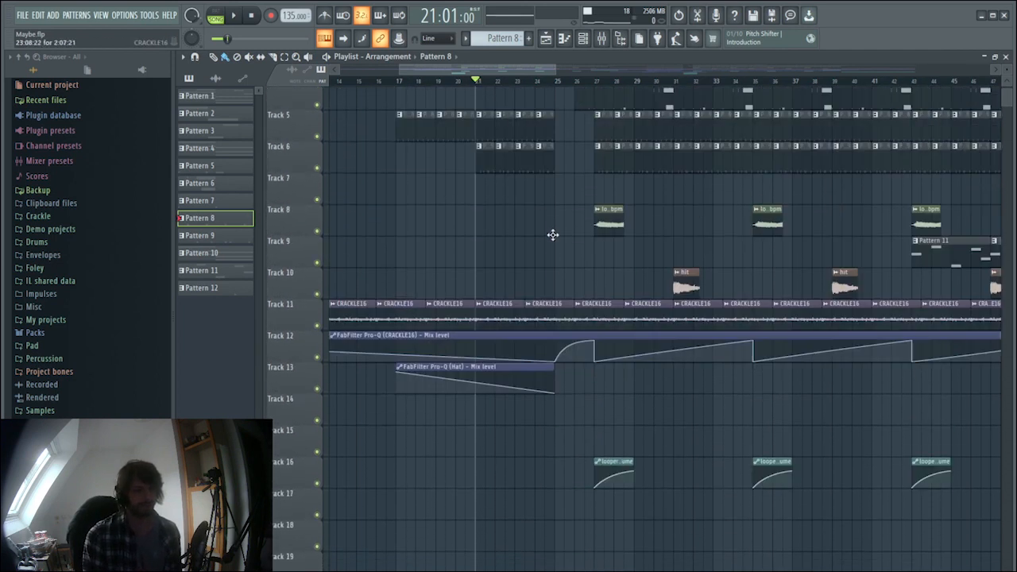
pyautogui.scroll(4, 553, 234)
pyautogui.click(233, 17)
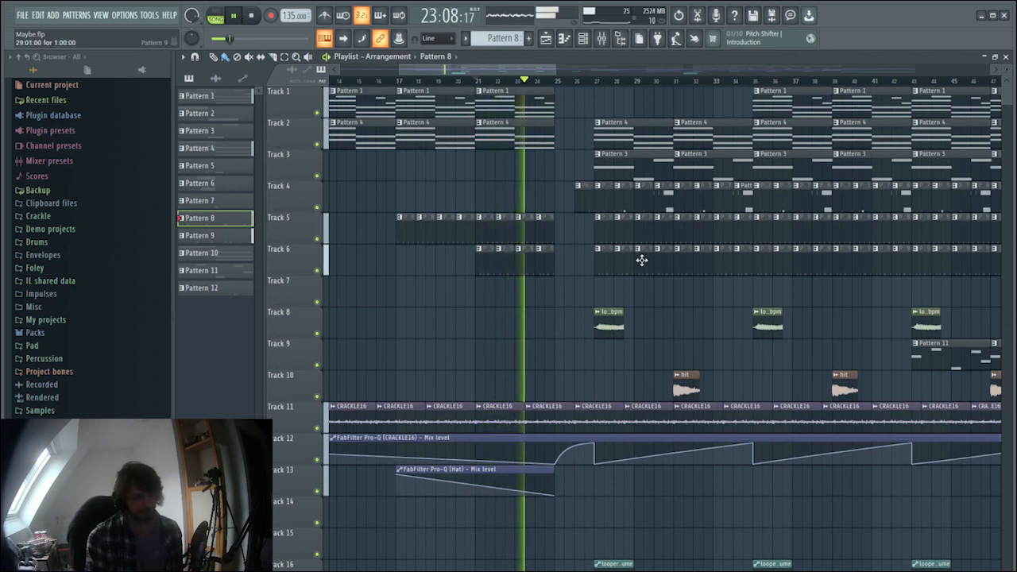
pyautogui.click(252, 17)
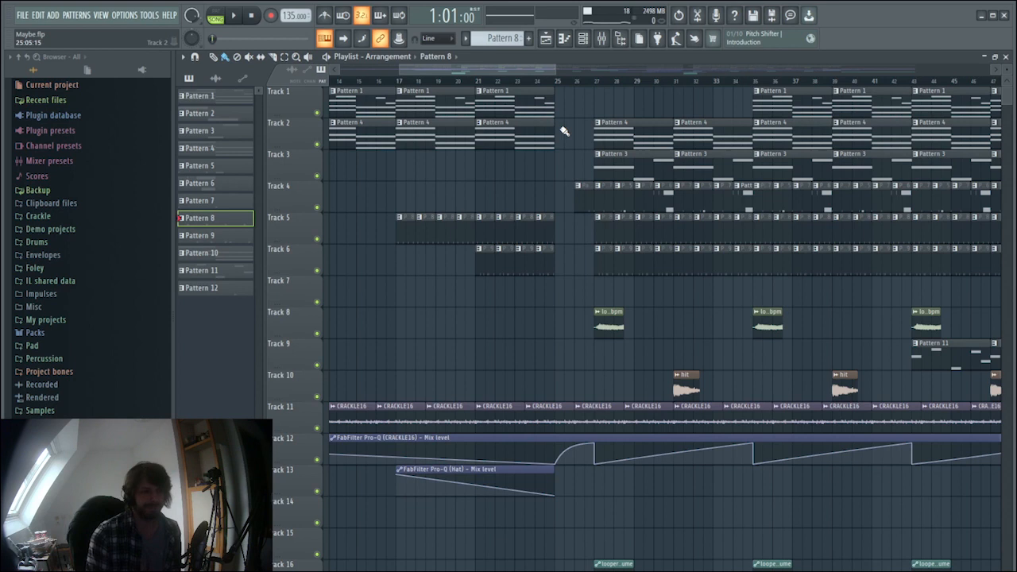
# Step: Solo Track 11, unmute its Track 12 Mix level automation, and play the CRACKLE16 part from bar 25
pyautogui.scroll(-2, 556, 143)
pyautogui.scroll(-3, 569, 188)
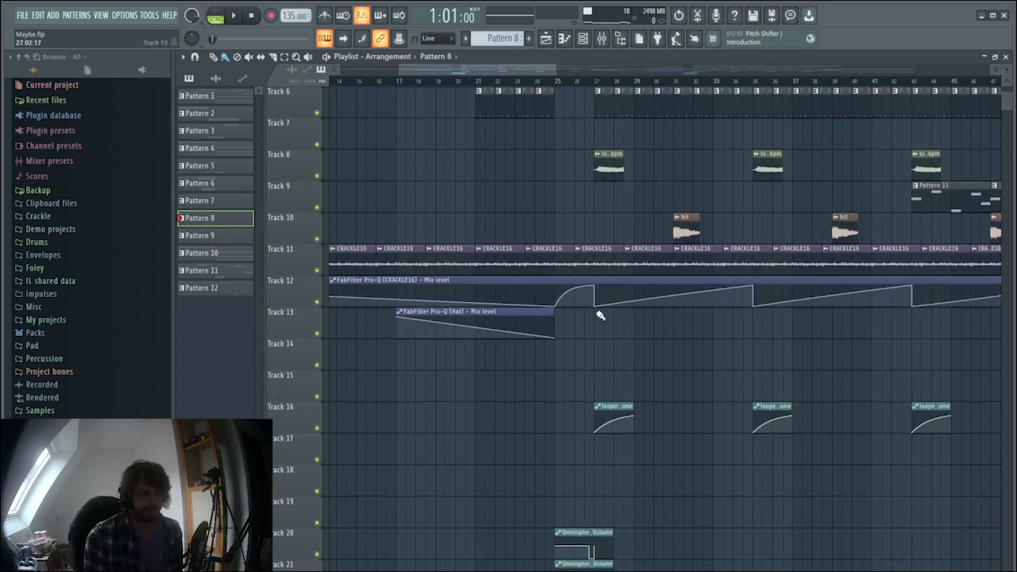
pyautogui.scroll(1, 559, 308)
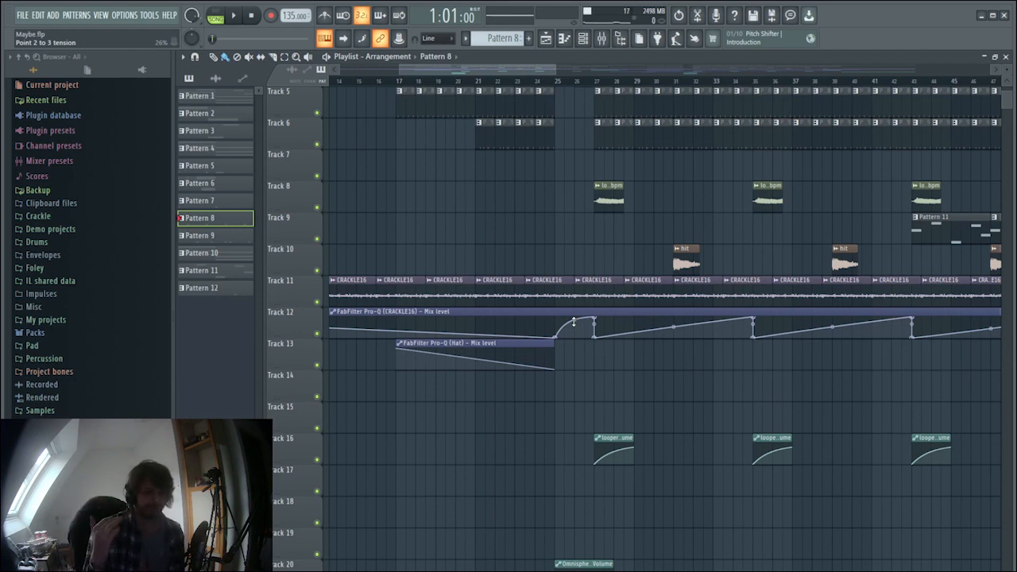
pyautogui.click(557, 82)
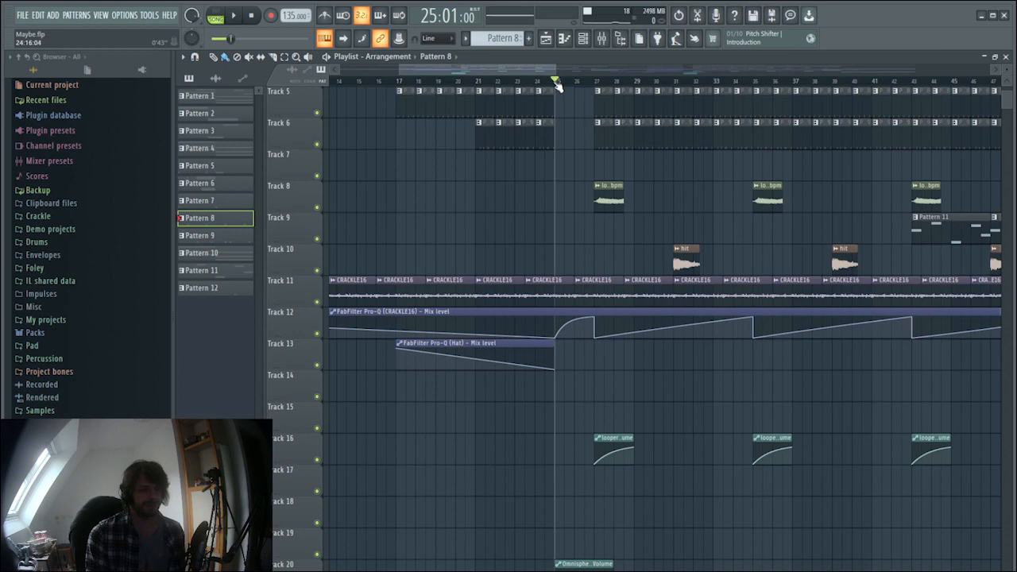
pyautogui.rightClick(317, 303)
pyautogui.click(317, 334)
pyautogui.scroll(1, 458, 319)
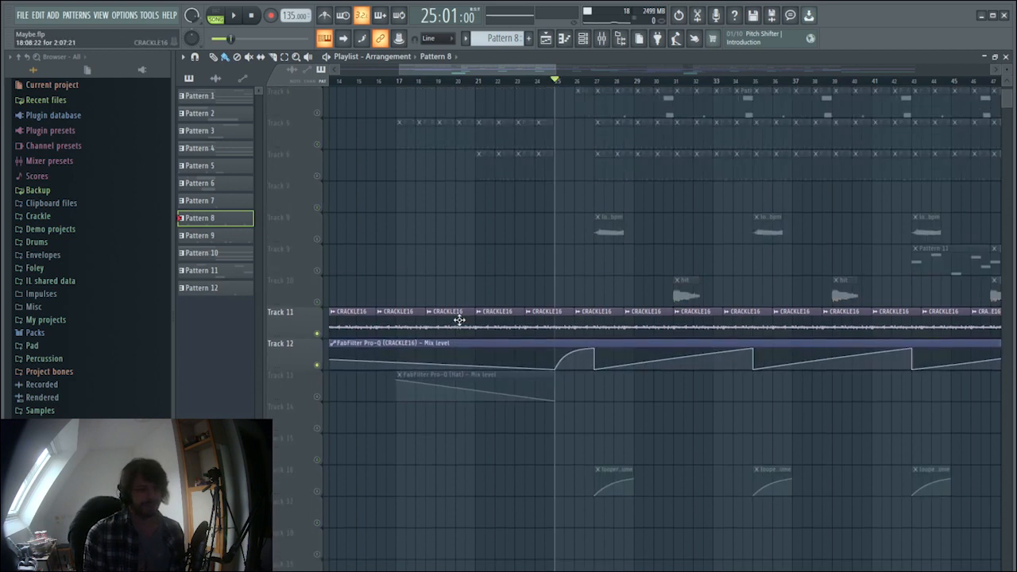
pyautogui.scroll(3, 459, 320)
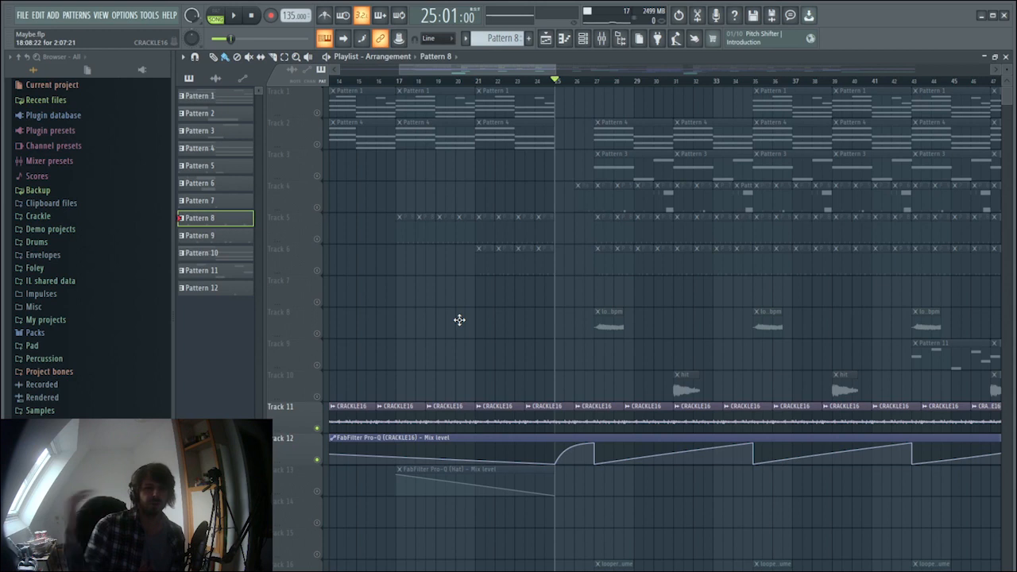
pyautogui.click(238, 16)
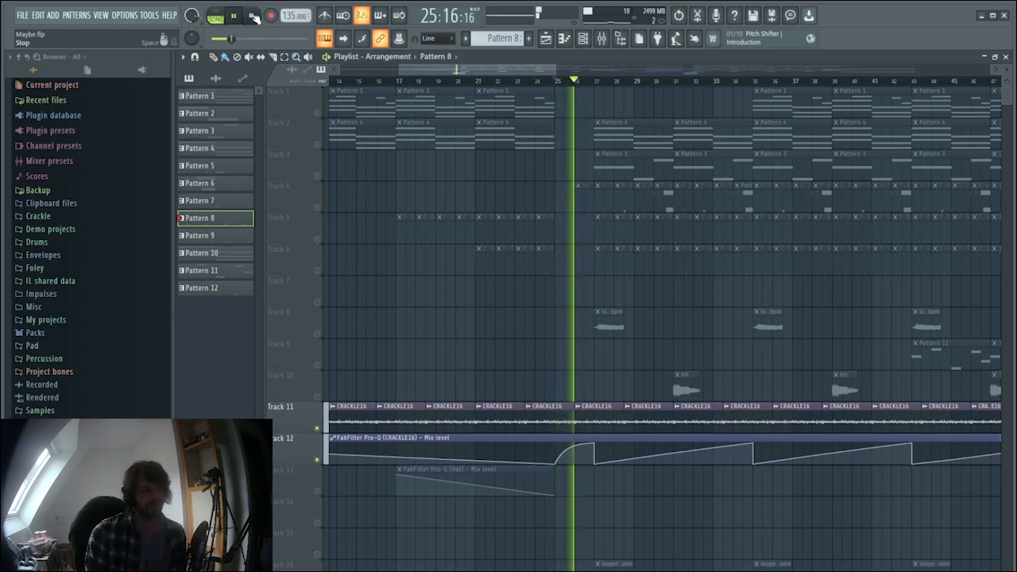
pyautogui.click(253, 17)
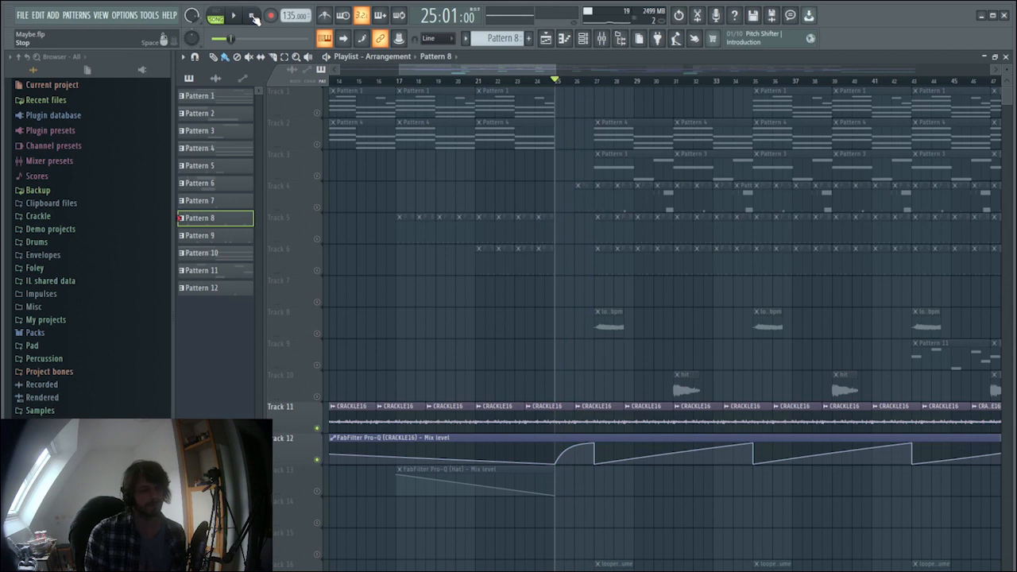
# Step: Unmute Track 4 and the volume automation on Tracks 20, 21 and 22 alongside Tracks 11 and 12
pyautogui.click(317, 208)
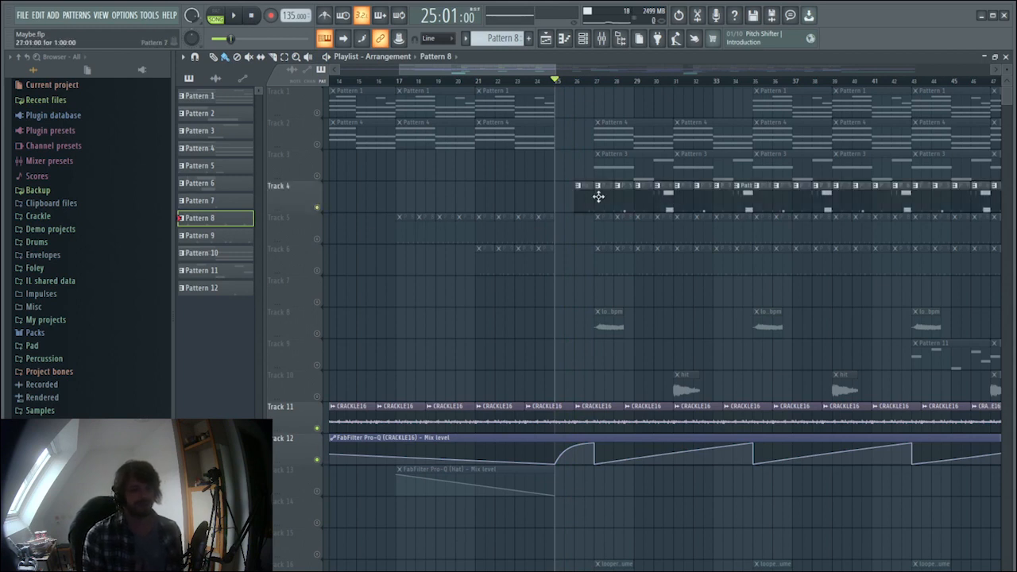
pyautogui.scroll(-8, 595, 268)
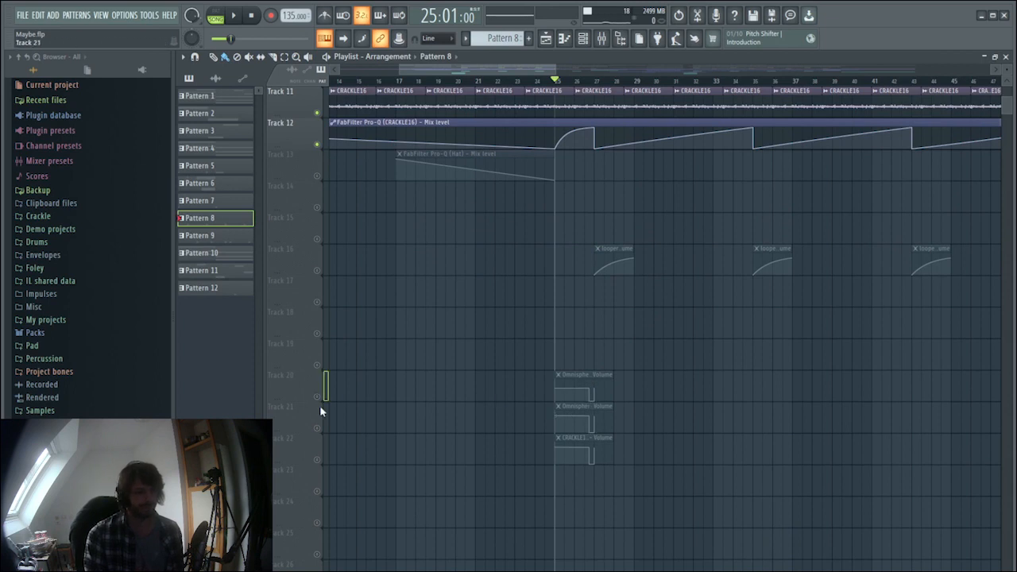
pyautogui.click(317, 396)
pyautogui.click(318, 429)
pyautogui.click(317, 460)
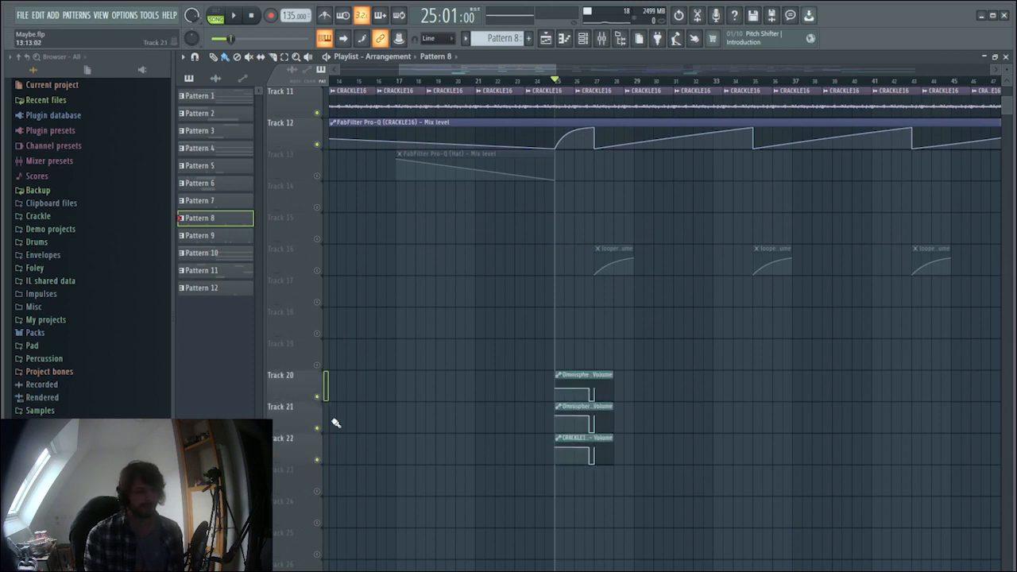
pyautogui.scroll(8, 548, 398)
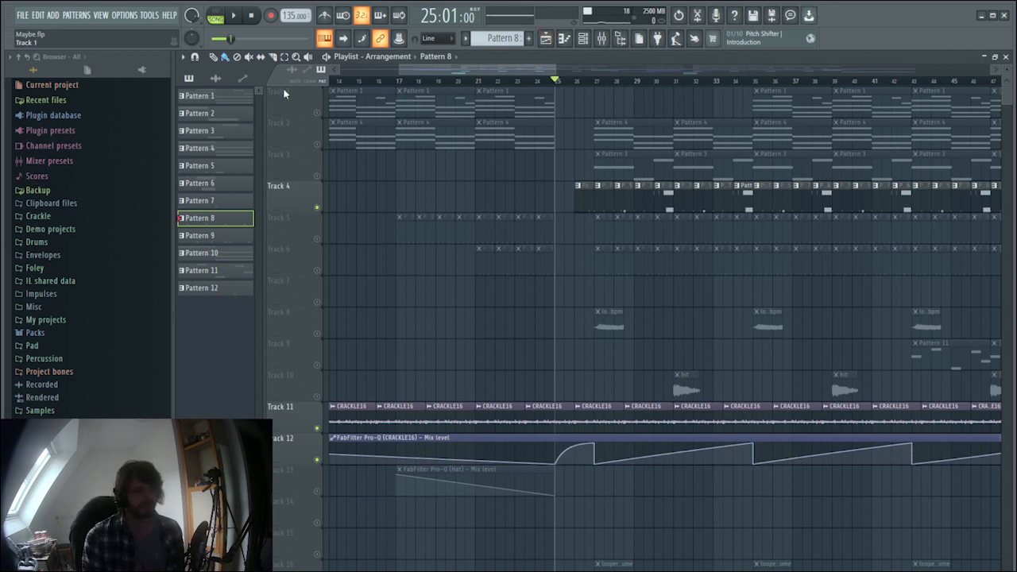
# Step: Unmute all tracks and play the arrangement from bar 21 with the mixer open and moved clear of the upper tracks
pyautogui.rightClick(317, 112)
pyautogui.rightClick(318, 112)
pyautogui.click(479, 81)
pyautogui.click(607, 44)
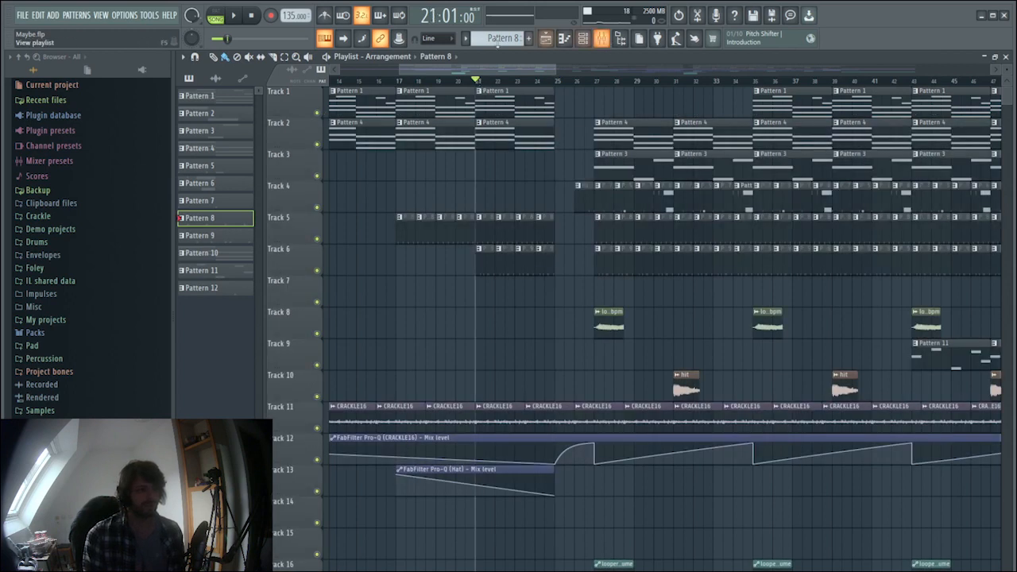
pyautogui.click(236, 18)
pyautogui.click(603, 39)
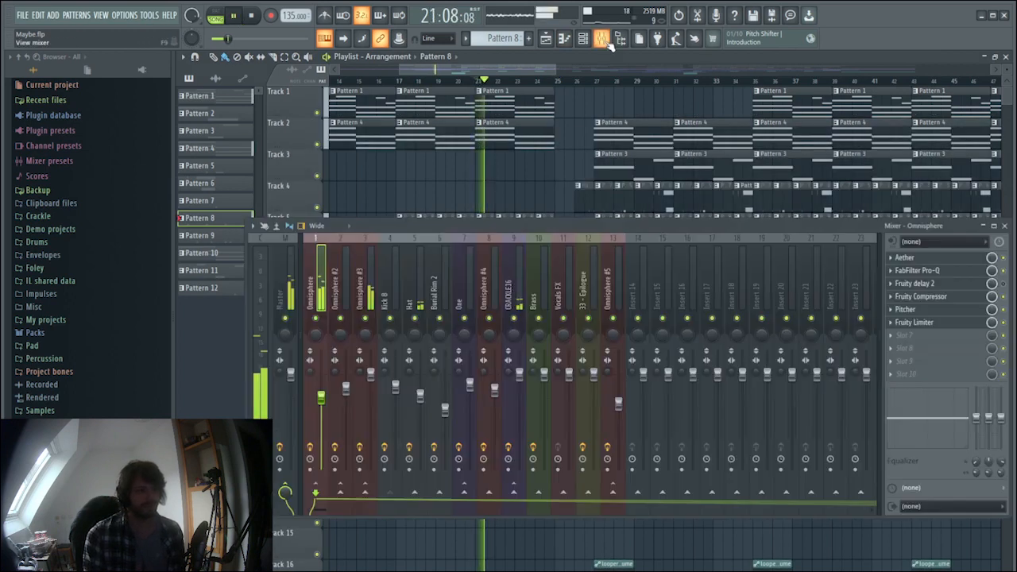
pyautogui.moveTo(578, 226); pyautogui.dragTo(672, 263)
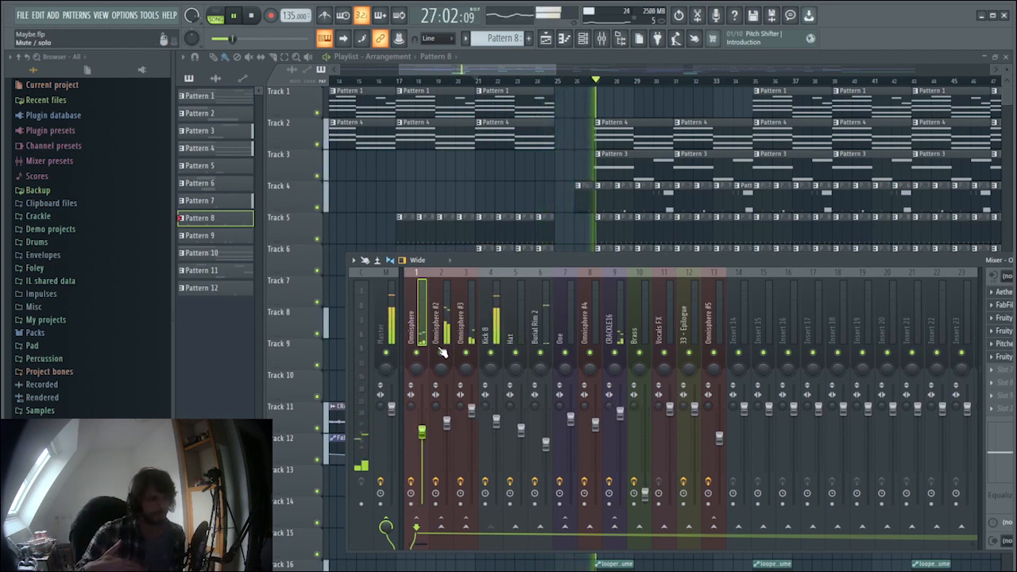
pyautogui.press('space')
# Step: Close the mixer and examine the volume automation clips on Tracks 20 to 22 at bar 25
pyautogui.click(565, 39)
pyautogui.scroll(-6, 592, 314)
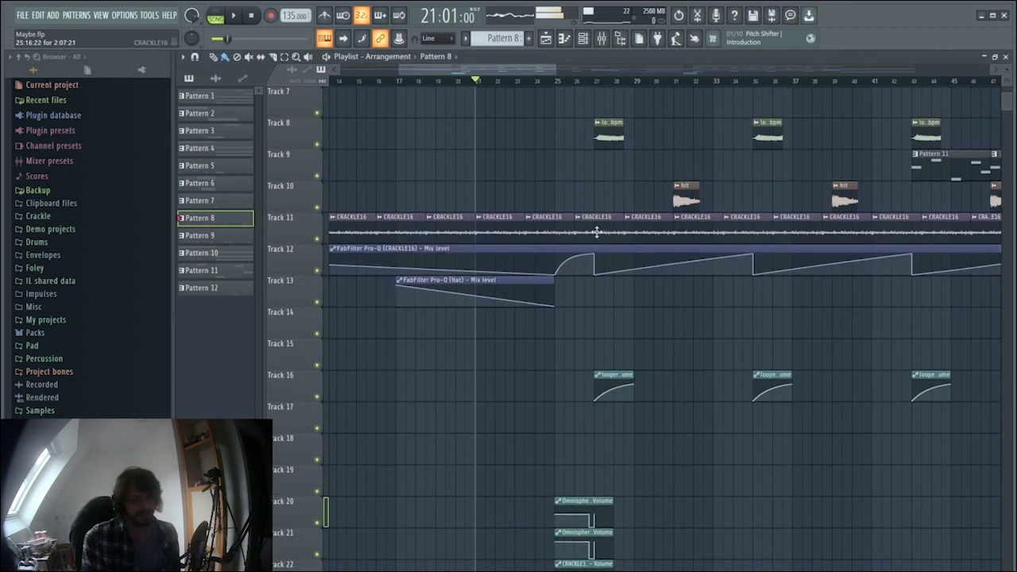
pyautogui.scroll(6, 592, 314)
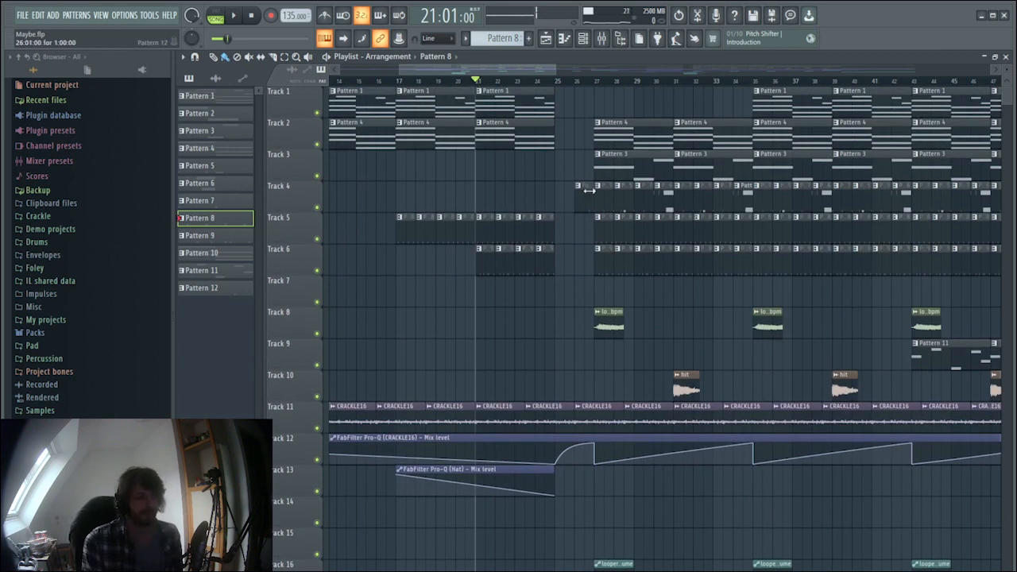
# Step: Open the mixer and channel rack, select Pattern 7, and play it alone in pattern mode
pyautogui.click(605, 41)
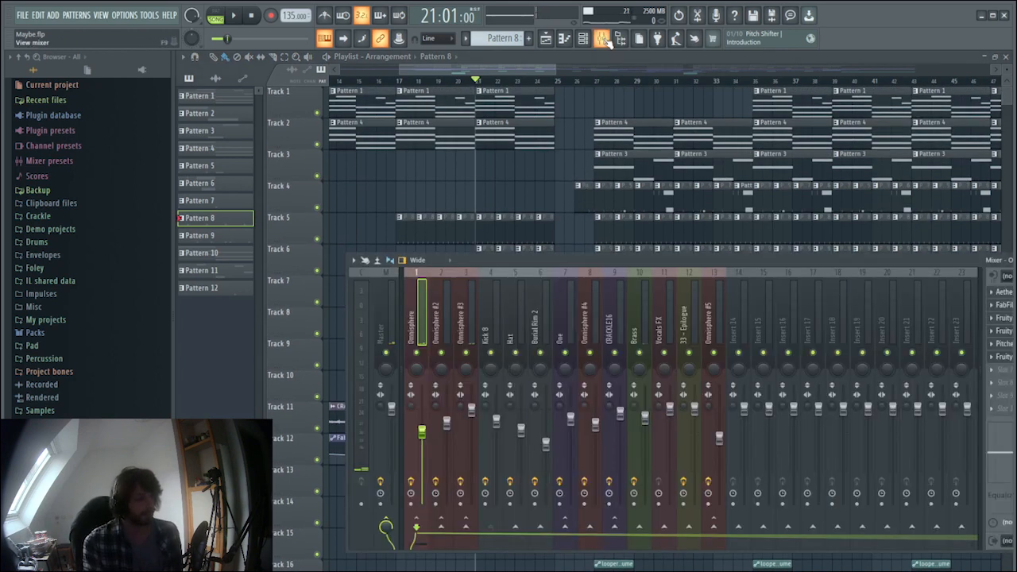
pyautogui.click(585, 41)
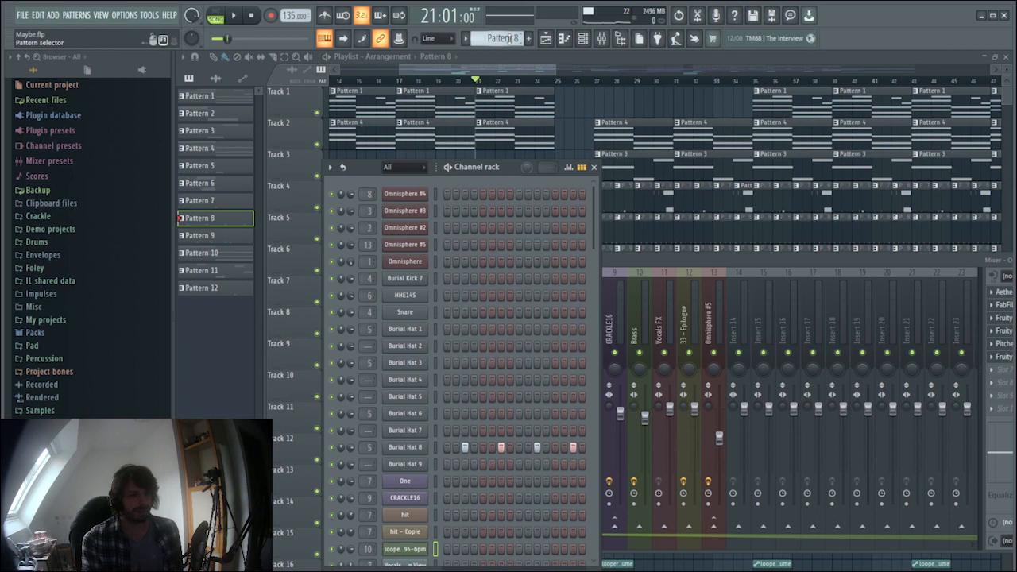
pyautogui.scroll(1, 510, 38)
pyautogui.click(216, 17)
pyautogui.click(238, 16)
pyautogui.click(253, 16)
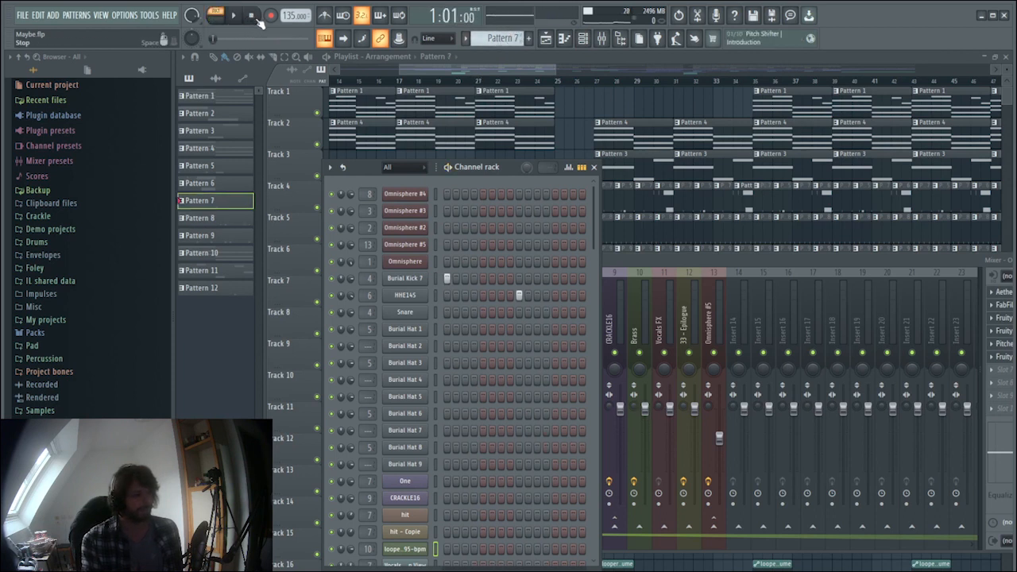
# Step: Open the HHE14S sampler settings and arrange the mixer and channel rack so its Burial Rim 2 effects can be viewed
pyautogui.click(411, 298)
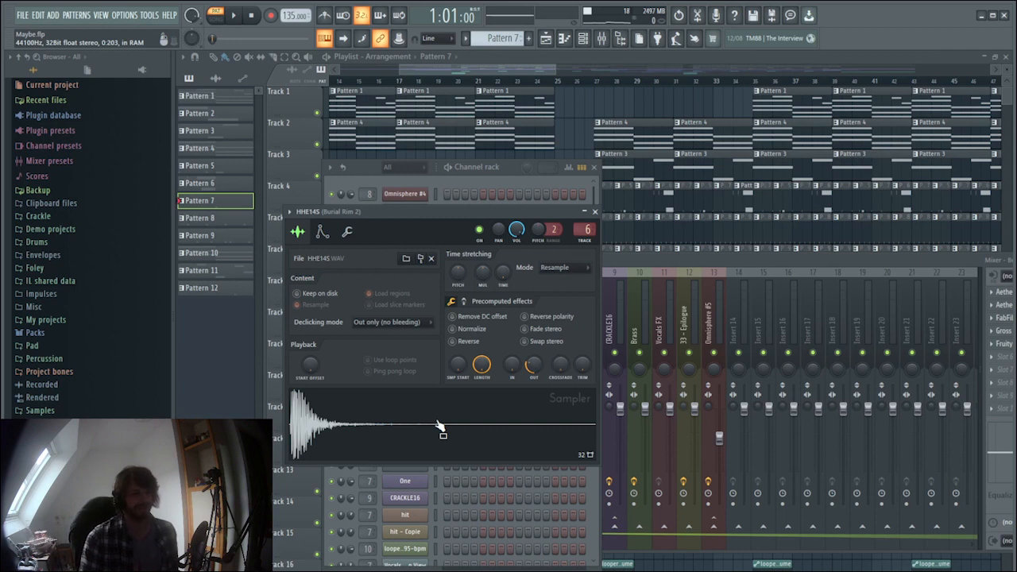
pyautogui.moveTo(720, 259); pyautogui.dragTo(572, 234)
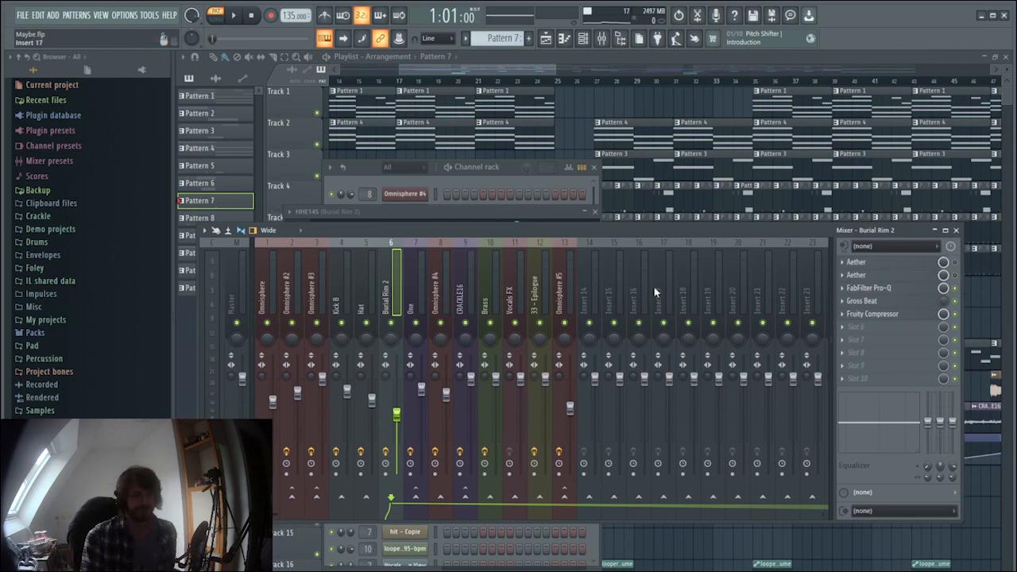
pyautogui.moveTo(511, 168); pyautogui.dragTo(744, 158)
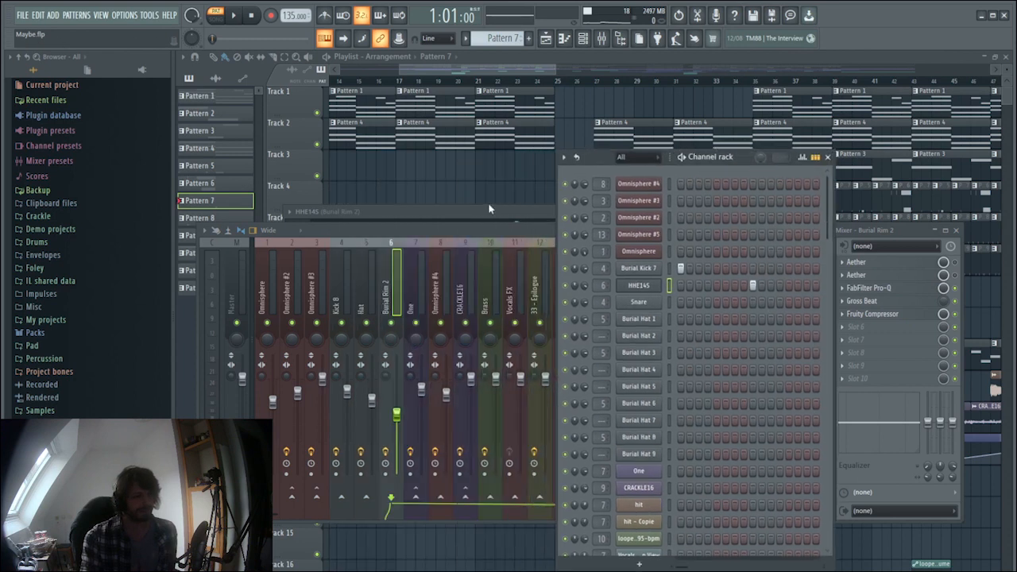
pyautogui.click(477, 213)
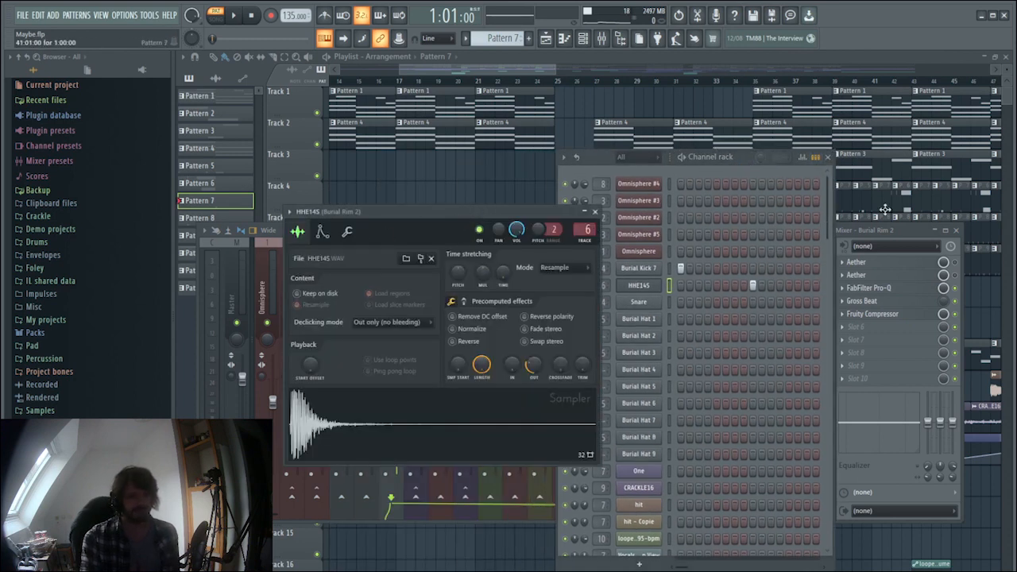
pyautogui.click(910, 234)
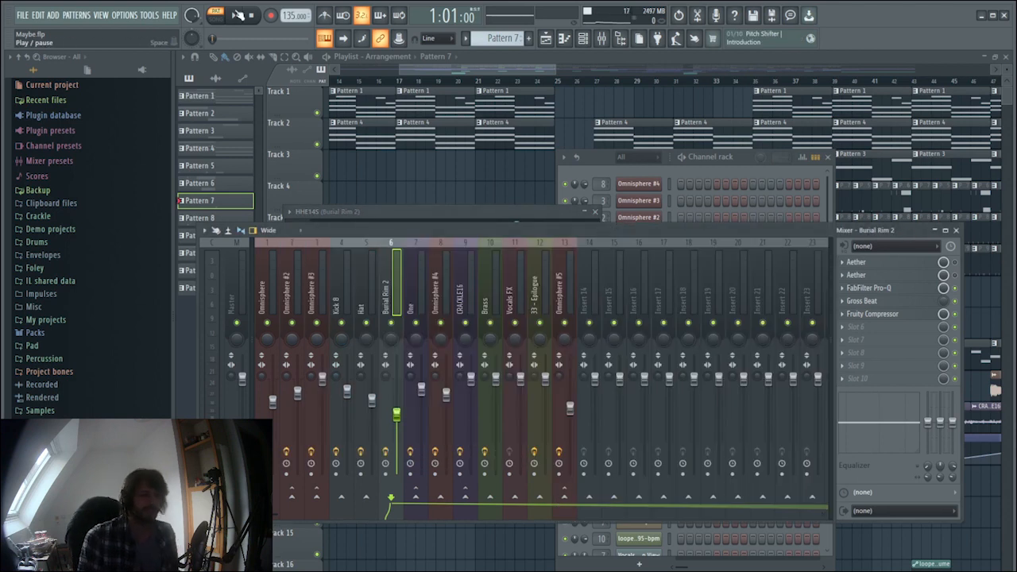
# Step: Play Pattern 7 and examine the FabFilter Pro-Q curve on the Burial Rim 2 mixer track
pyautogui.click(236, 16)
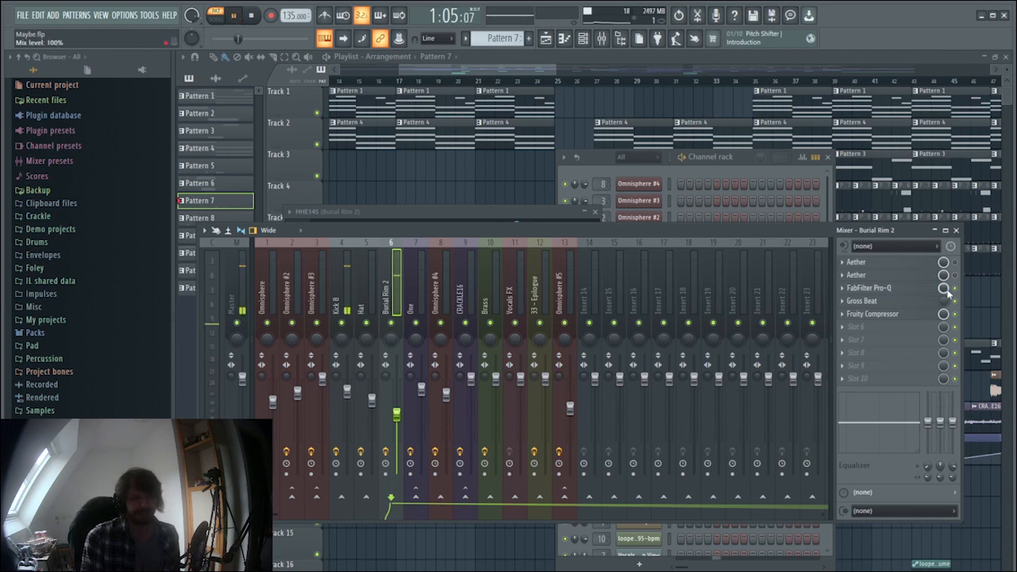
pyautogui.click(893, 291)
pyautogui.click(896, 290)
pyautogui.click(896, 289)
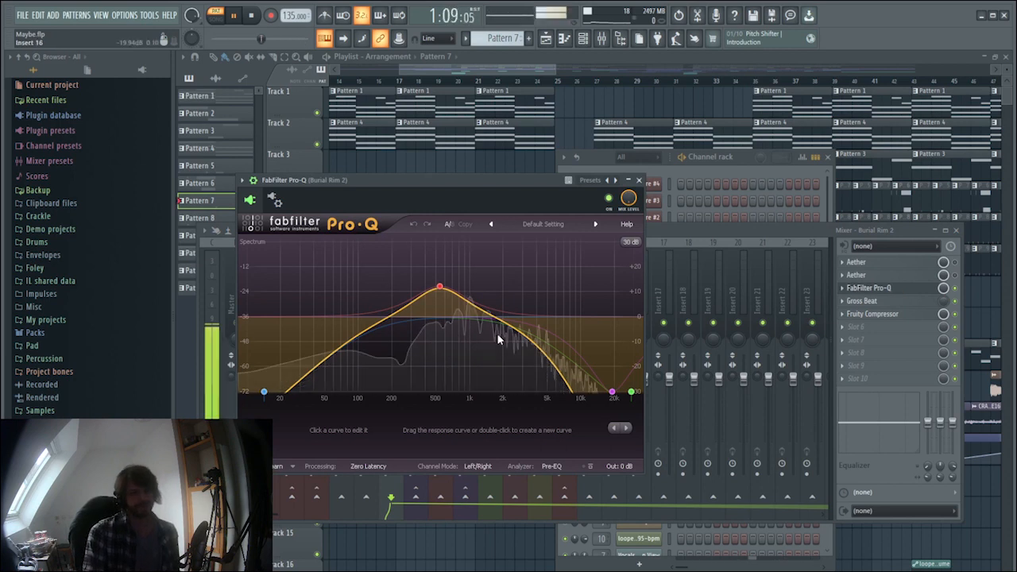
pyautogui.moveTo(612, 393)
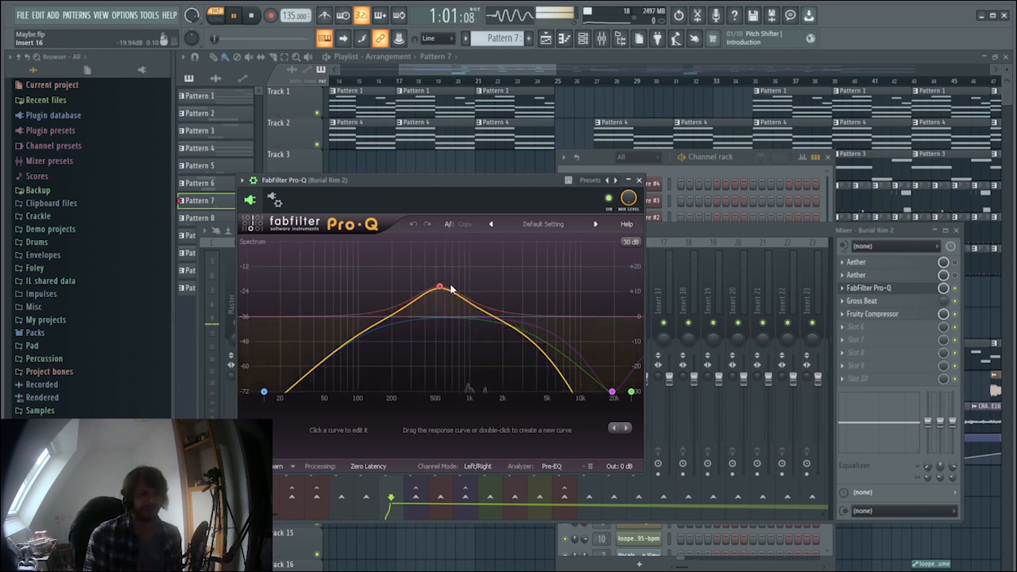
pyautogui.click(260, 15)
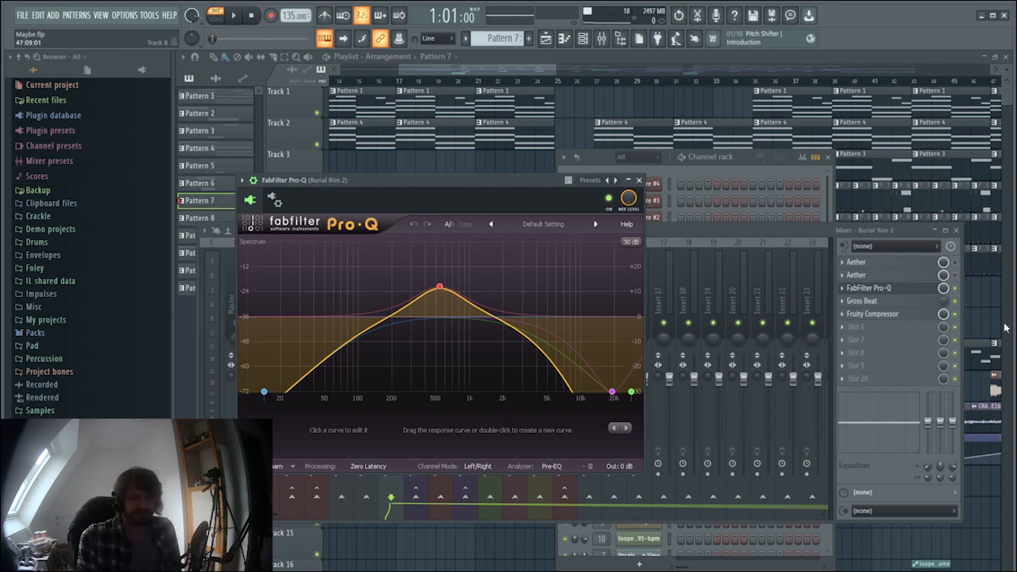
# Step: Bypass FabFilter Pro-Q on Burial Rim 2 and play Pattern 7 without it
pyautogui.click(959, 294)
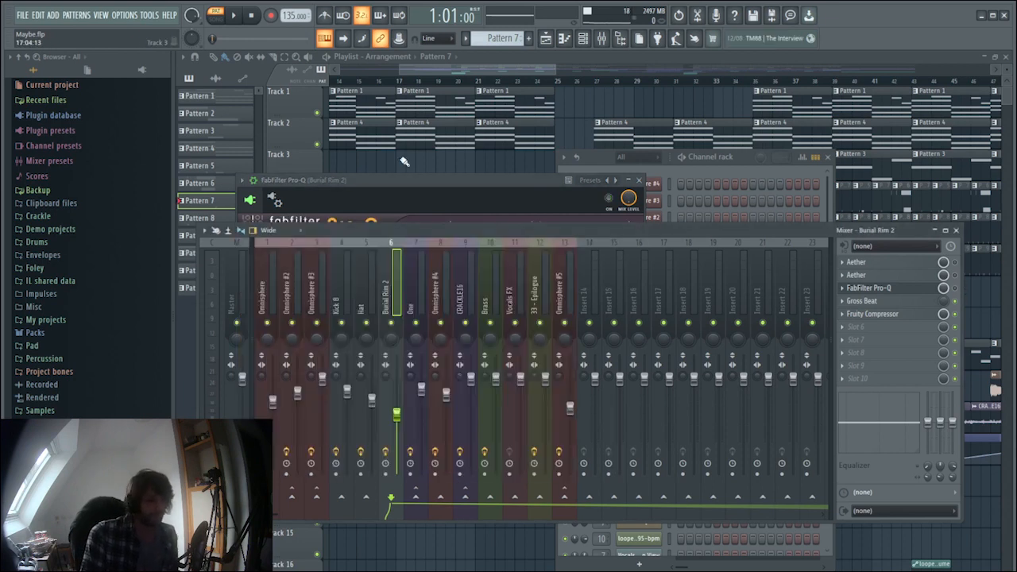
pyautogui.press('space')
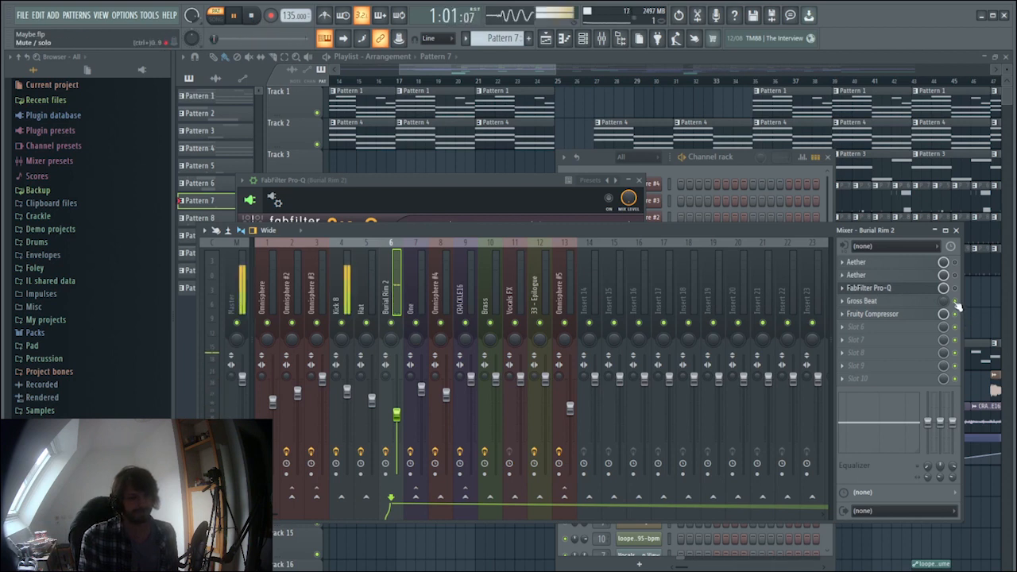
pyautogui.click(256, 15)
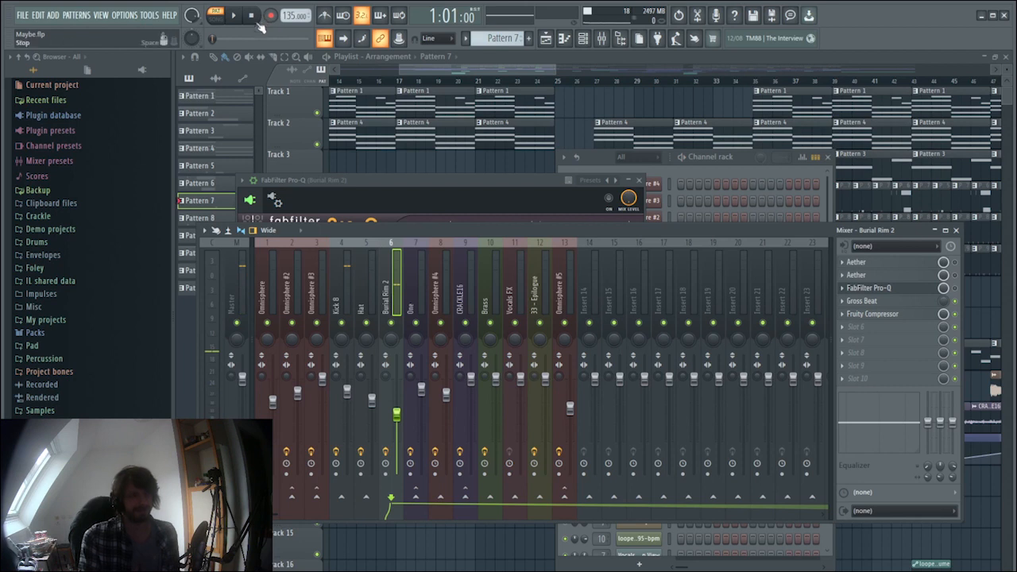
# Step: Play the full song from bar 27 with Burial Rim 2's FabFilter Pro-Q bypassed, then with it re-enabled
pyautogui.click(595, 82)
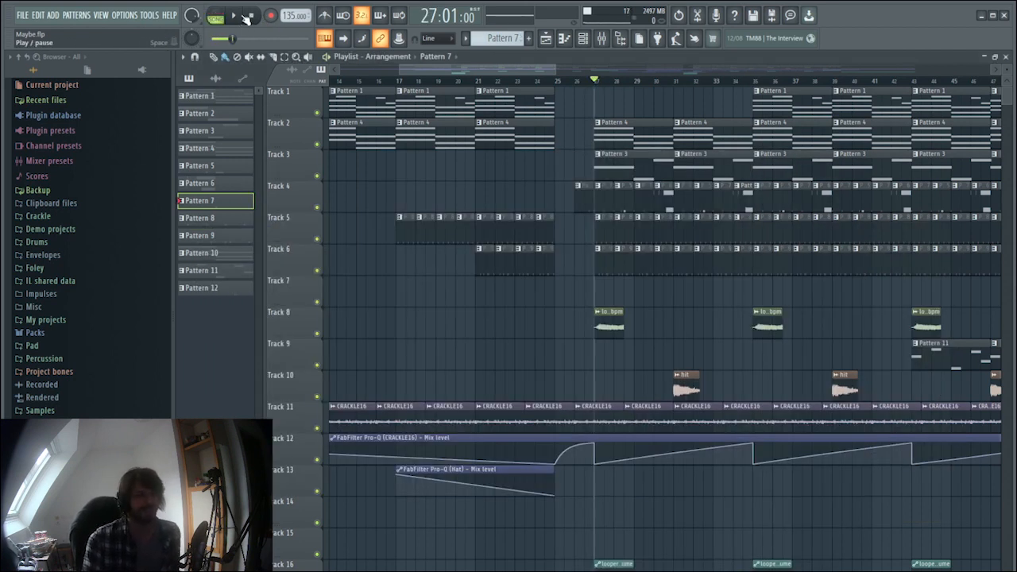
pyautogui.click(243, 16)
pyautogui.press('F9')
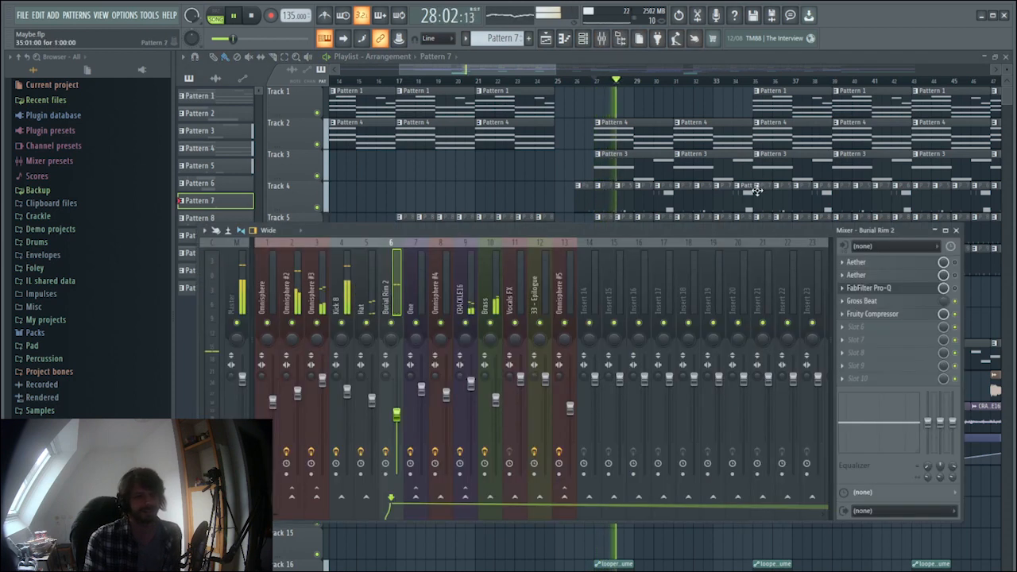
pyautogui.click(253, 22)
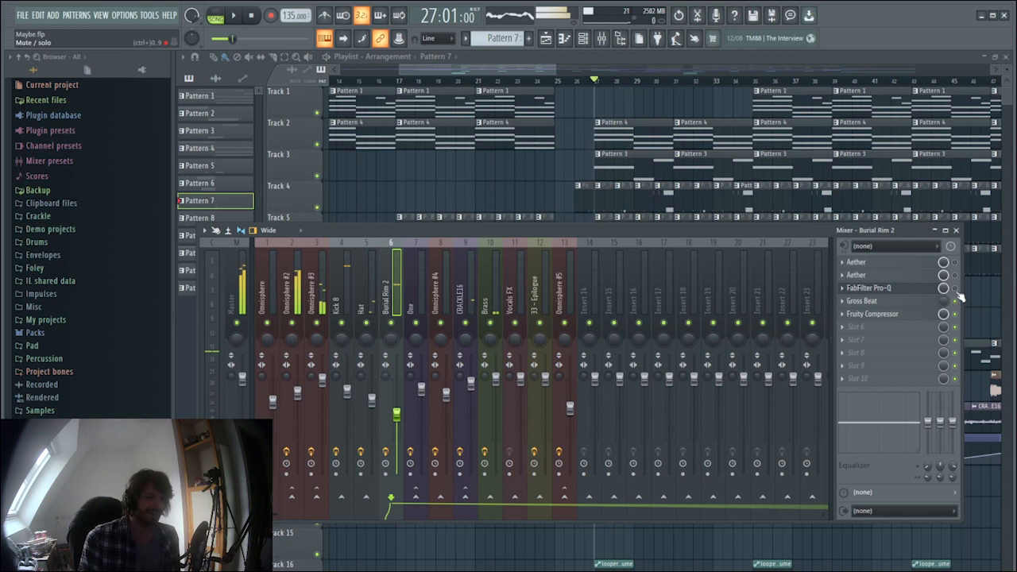
pyautogui.click(236, 16)
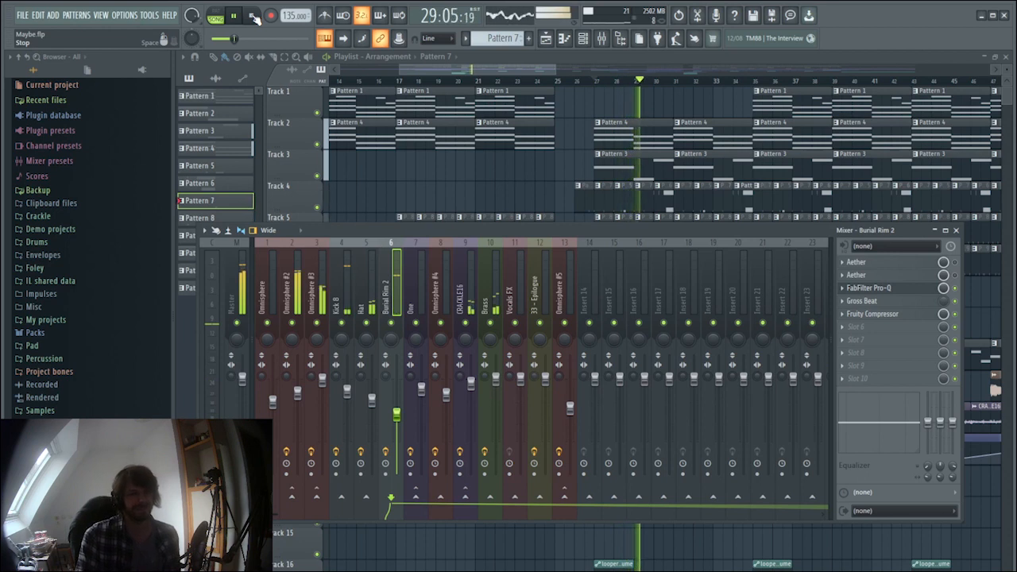
pyautogui.click(253, 18)
pyautogui.click(253, 17)
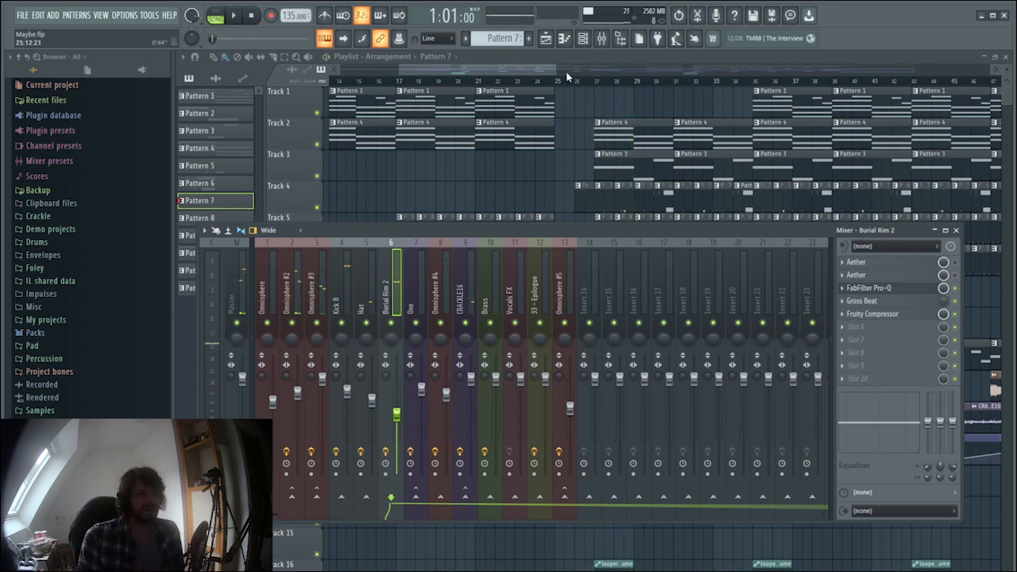
# Step: Close the mixer, solo Track 3, and play its Pattern 3 part from bar 27
pyautogui.press('F9')
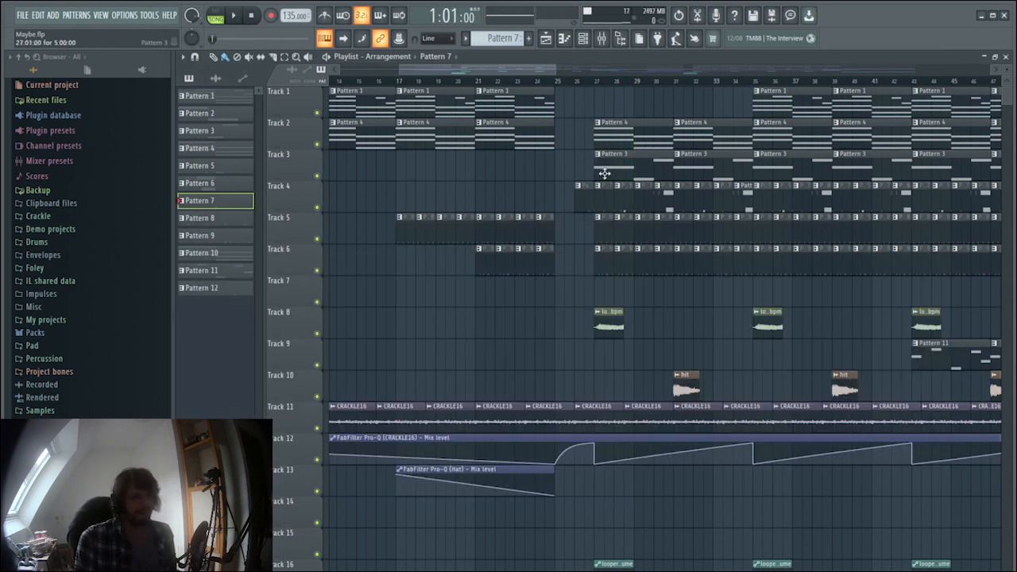
pyautogui.rightClick(318, 176)
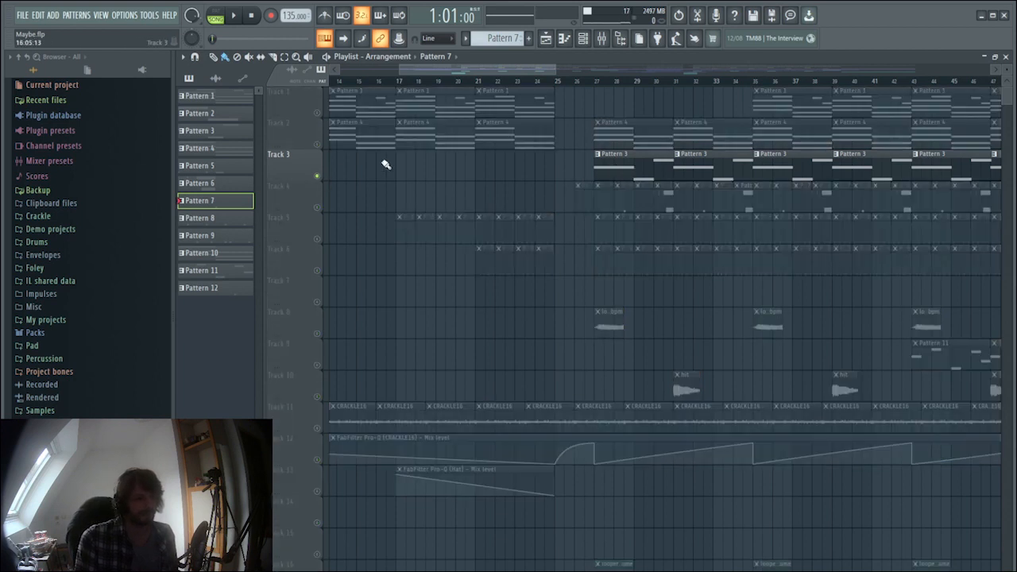
pyautogui.click(598, 84)
pyautogui.click(584, 39)
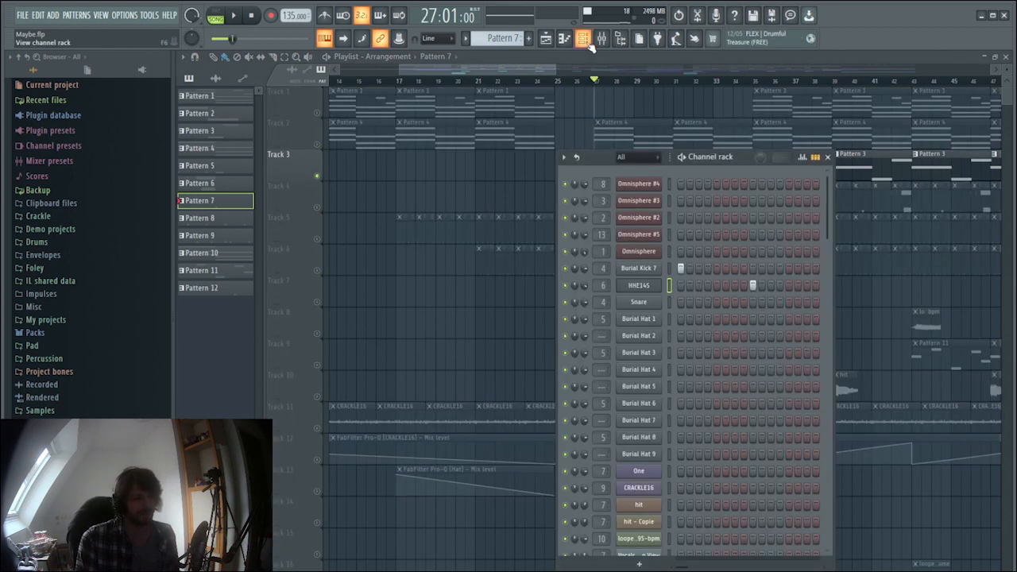
pyautogui.click(586, 41)
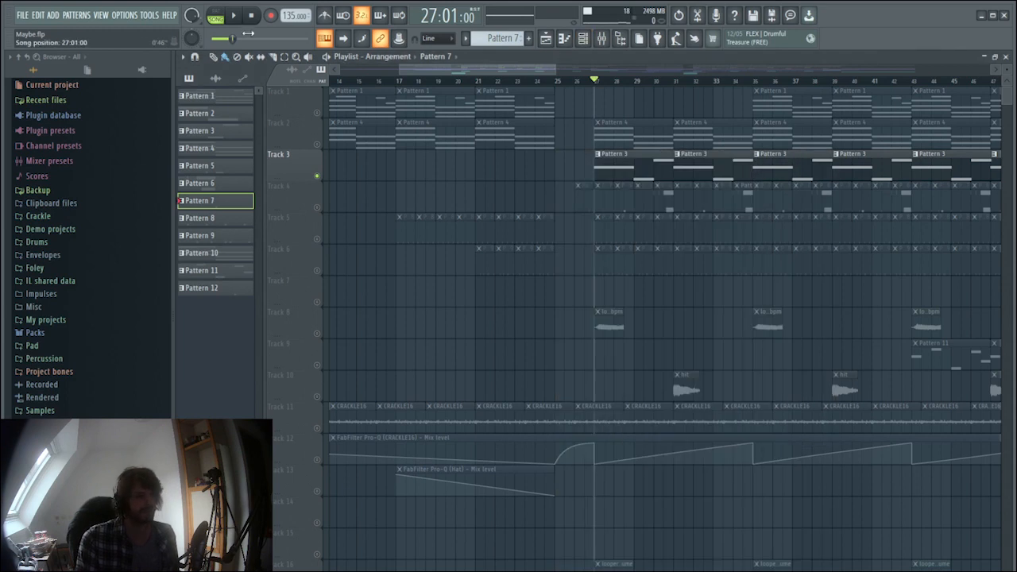
pyautogui.click(235, 17)
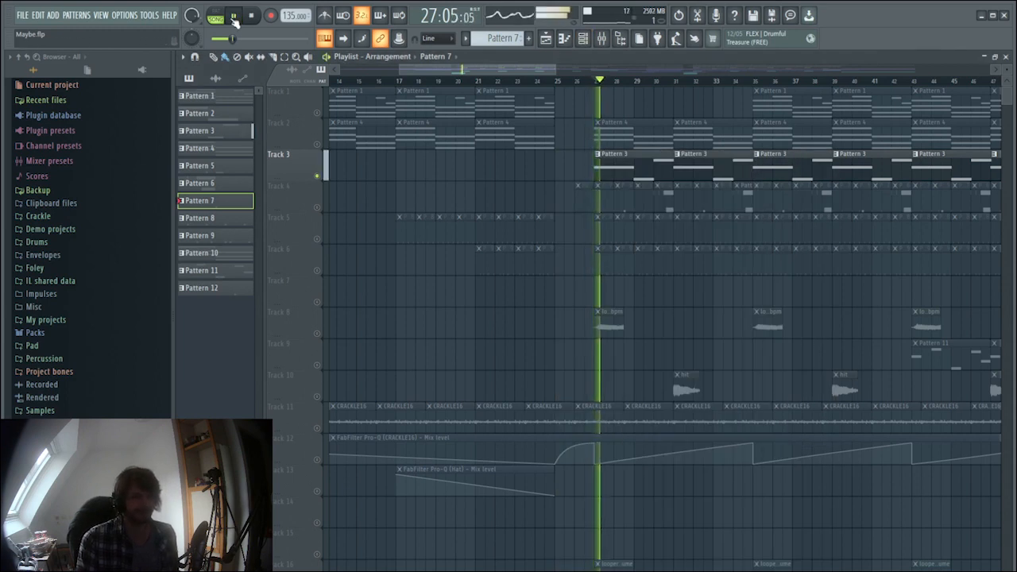
# Step: Open the mixer and examine the FabFilter Pro-Q curve on Omnisphere #2 while Track 3 plays
pyautogui.click(588, 41)
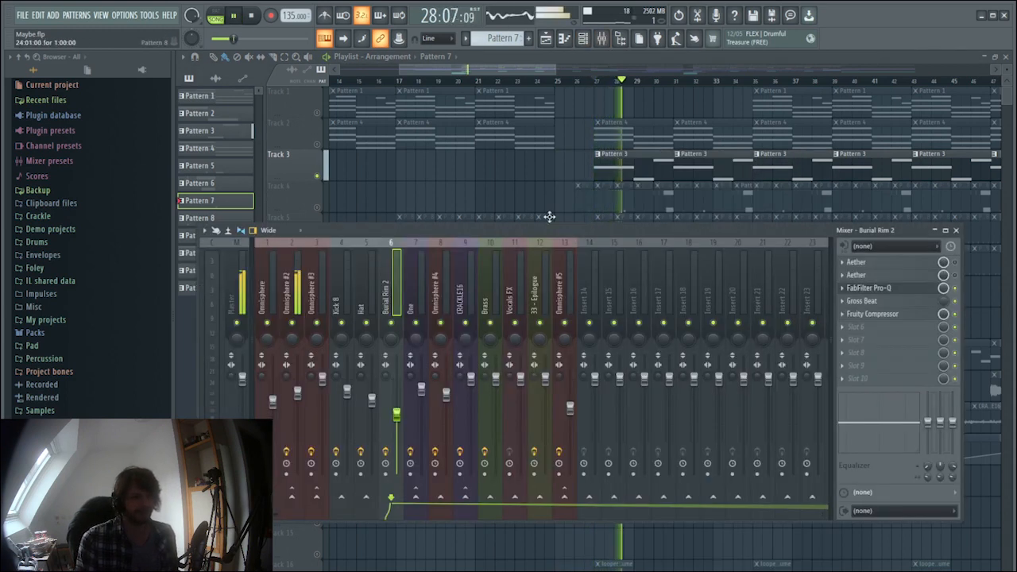
pyautogui.click(299, 294)
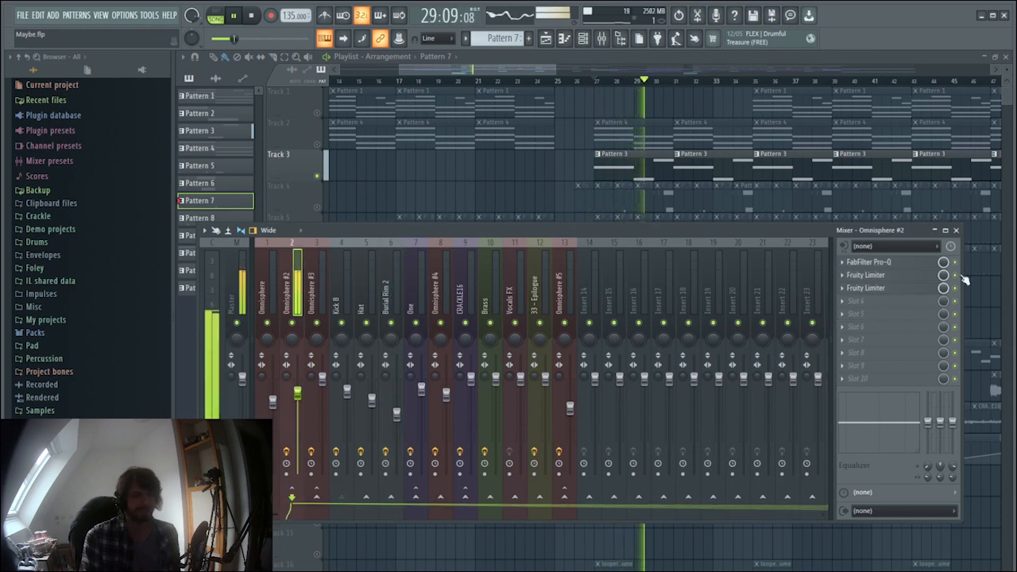
pyautogui.click(900, 265)
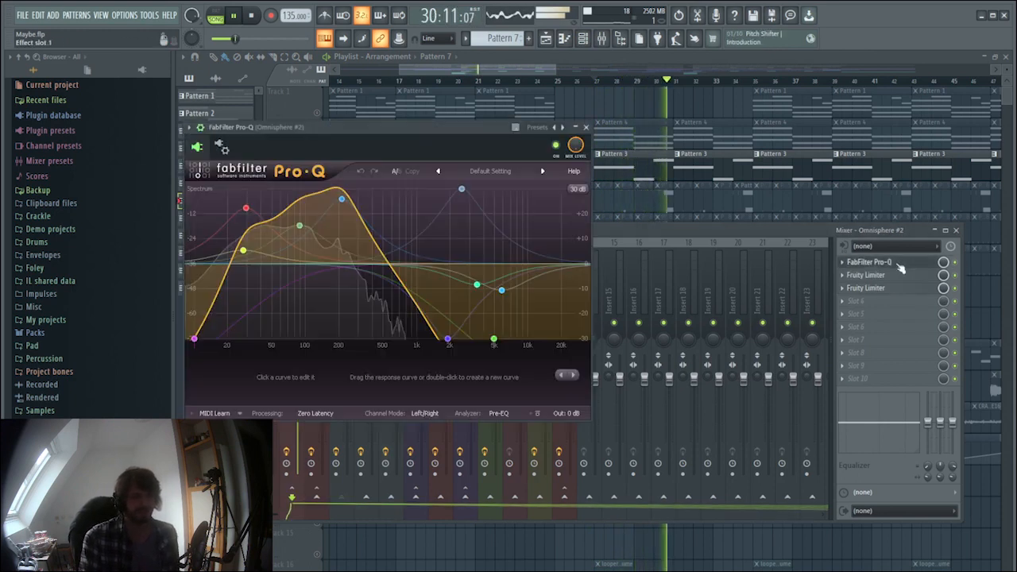
pyautogui.click(251, 16)
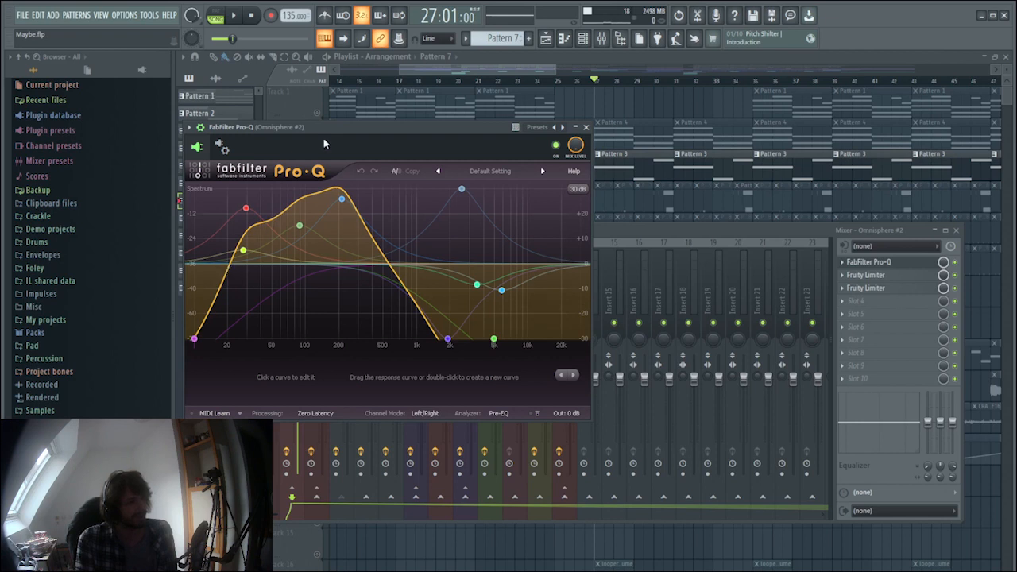
# Step: Replay Track 3 from bar 27 while toggling Omnisphere #2's FabFilter Pro-Q, and move the EQ window clear of the upper playlist tracks
pyautogui.click(235, 16)
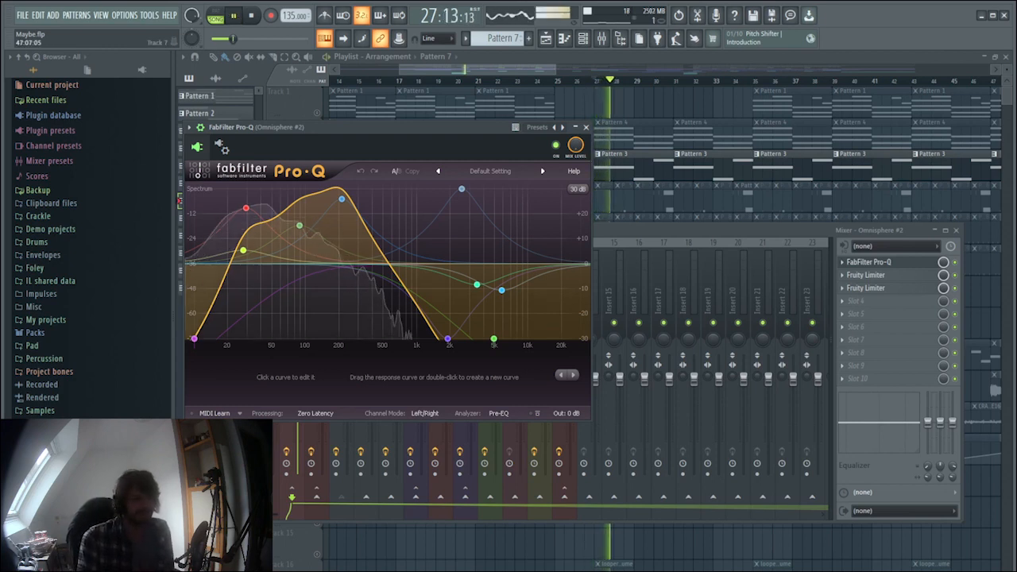
pyautogui.click(960, 270)
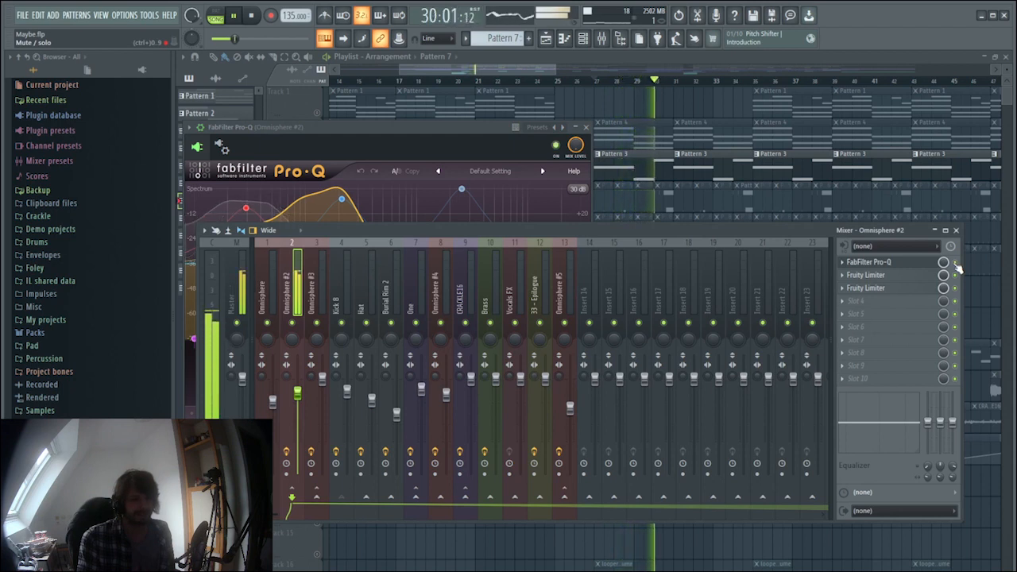
pyautogui.press('space')
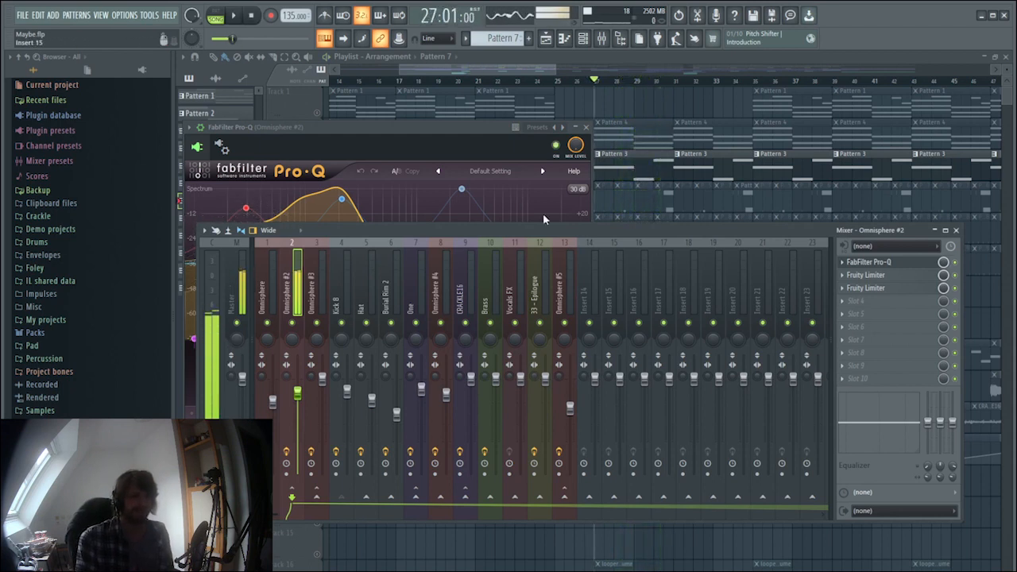
pyautogui.click(249, 16)
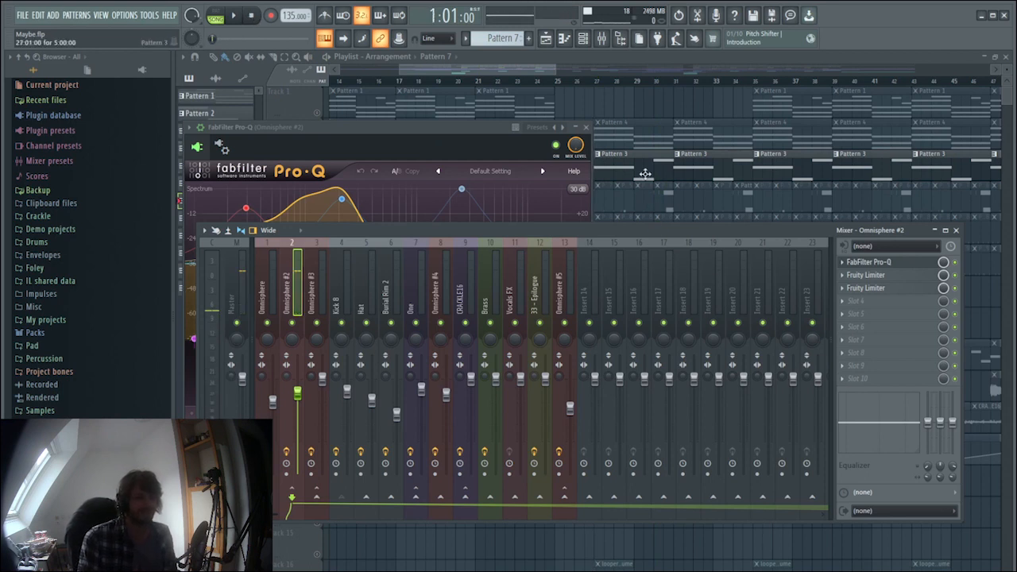
pyautogui.moveTo(489, 132); pyautogui.dragTo(684, 221)
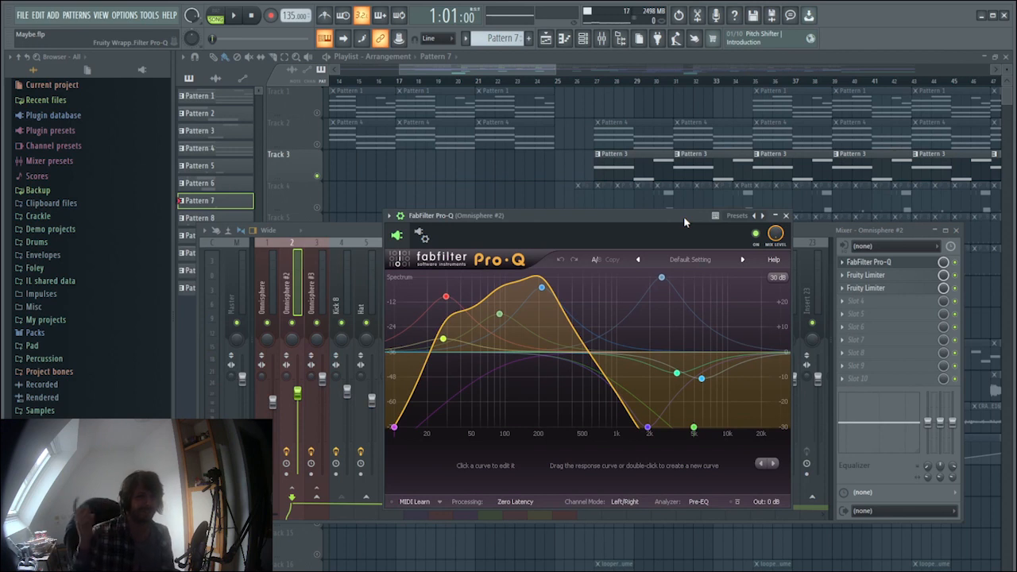
pyautogui.moveTo(684, 216); pyautogui.dragTo(672, 241)
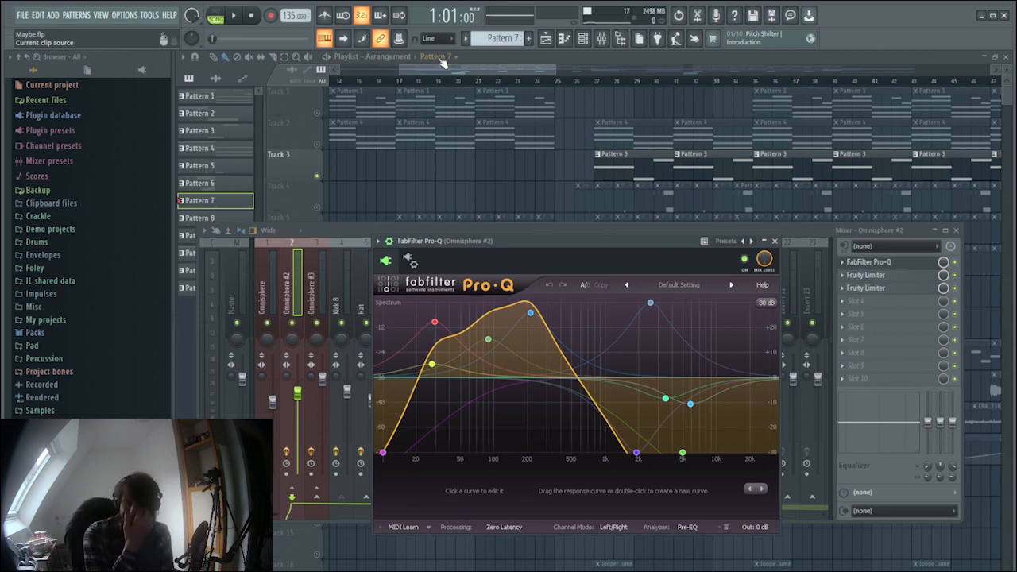
# Step: Close the EQ and mixer, switch the solo from Track 3 to Track 4, and play from bar 27
pyautogui.rightClick(566, 158)
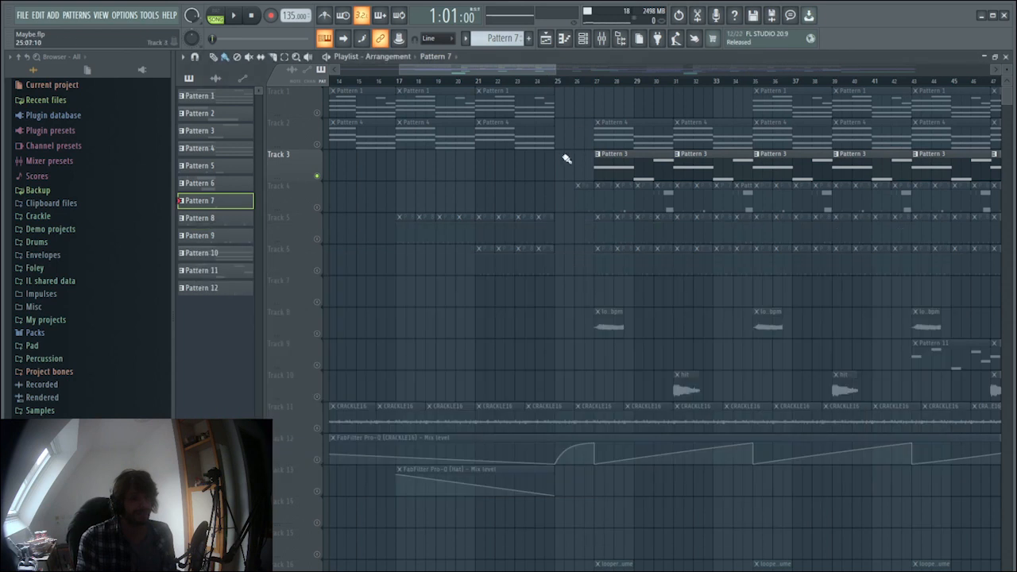
pyautogui.rightClick(316, 176)
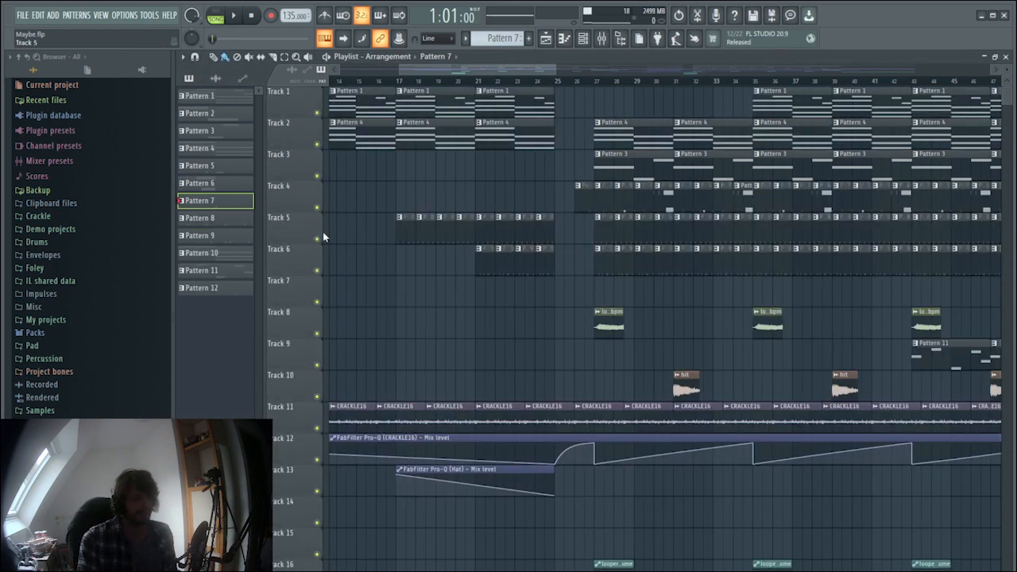
pyautogui.rightClick(317, 207)
pyautogui.click(595, 80)
pyautogui.press('space')
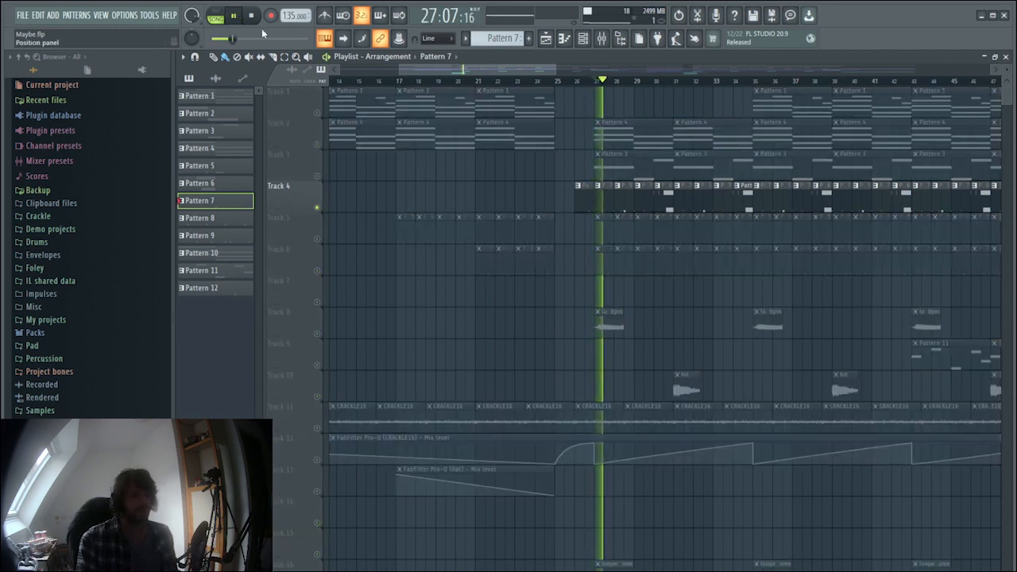
# Step: Open the mixer, select Kick 8 while Track 4 plays, stop playback, and examine its FabFilter Pro-Q curve
pyautogui.click(601, 39)
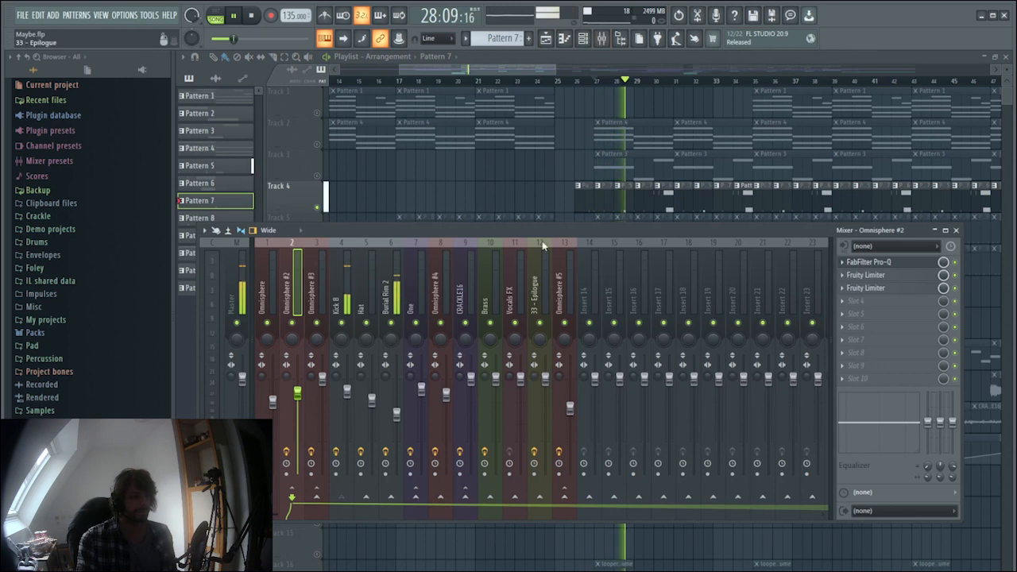
pyautogui.click(338, 304)
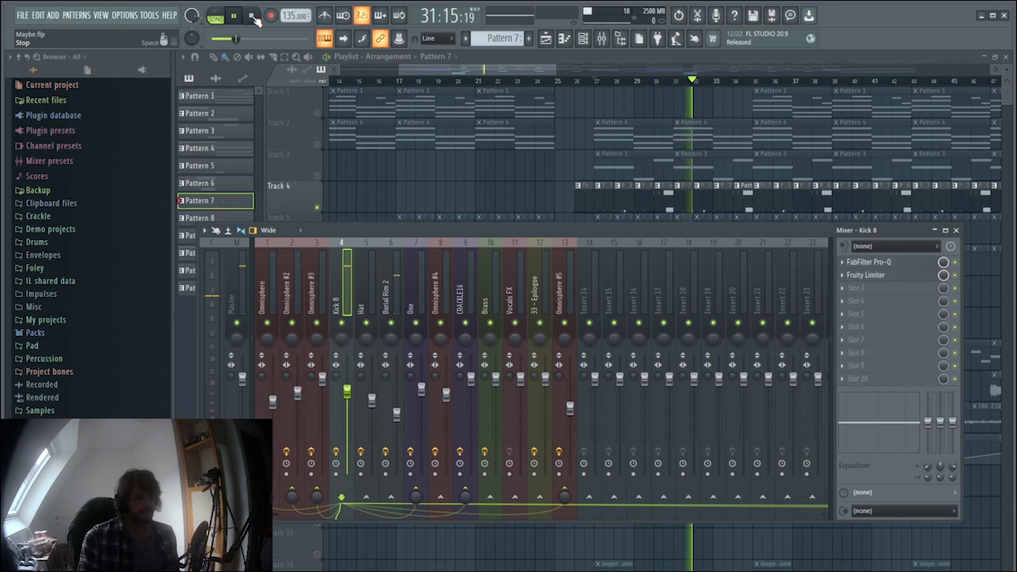
pyautogui.click(253, 17)
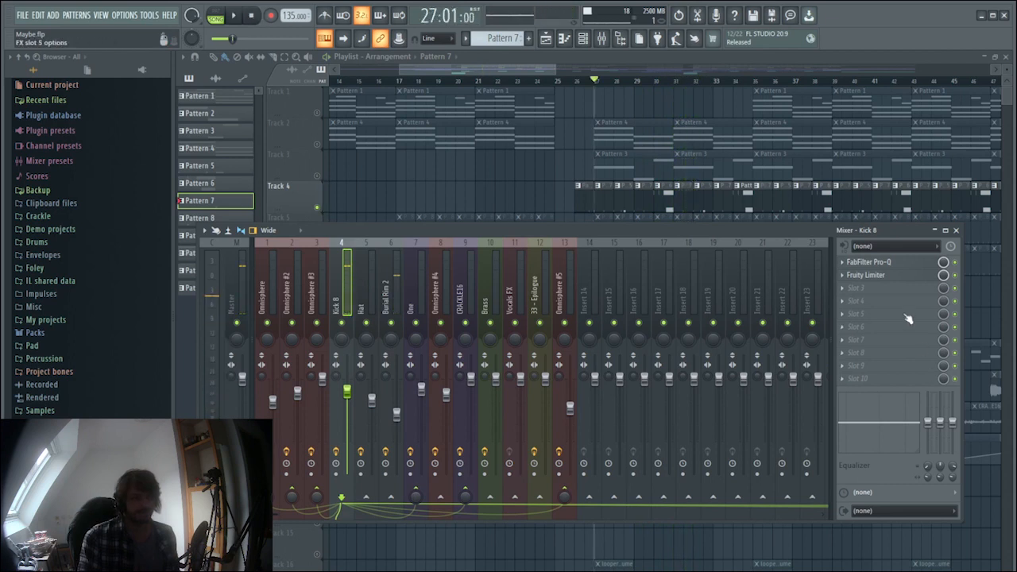
pyautogui.click(876, 263)
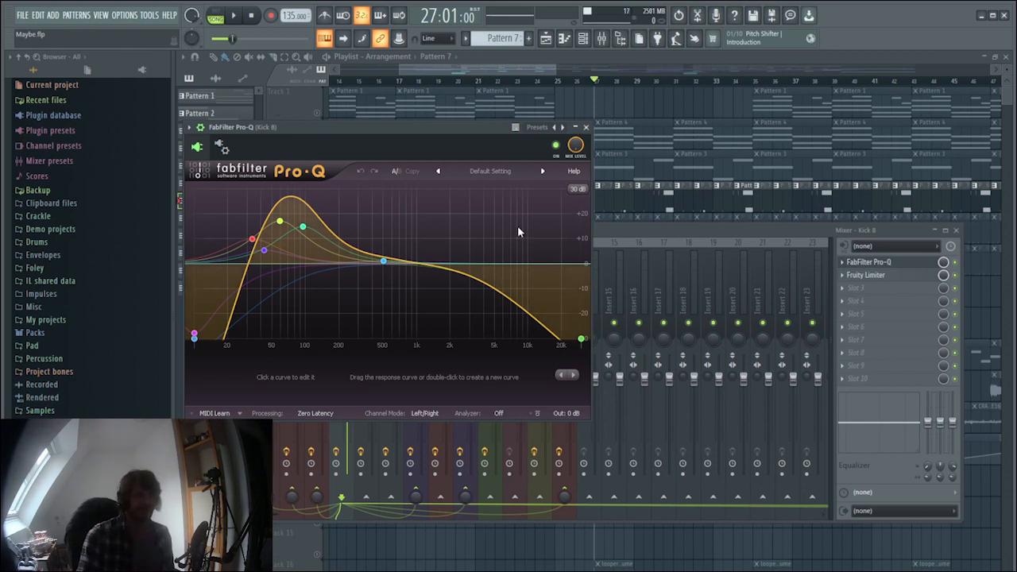
# Step: Play Track 4 from bar 27 with Kick 8's FabFilter Pro-Q bypassed, then with it re-enabled
pyautogui.click(958, 269)
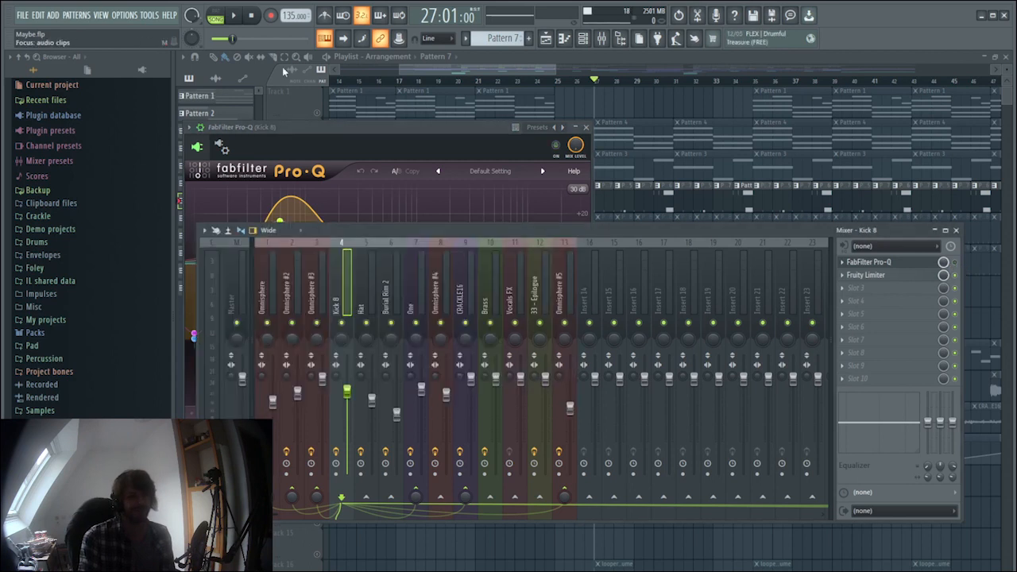
pyautogui.click(238, 17)
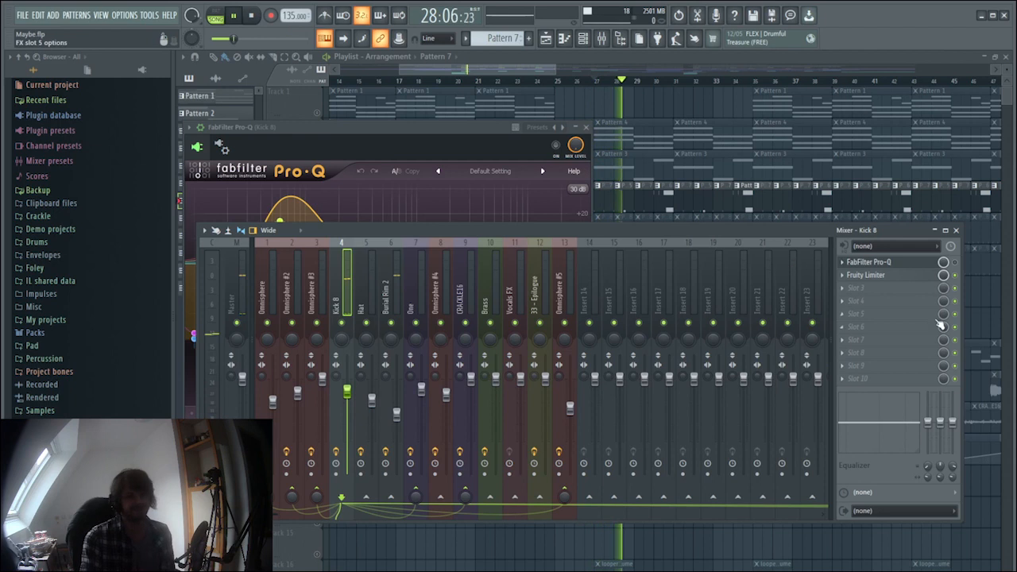
pyautogui.click(960, 268)
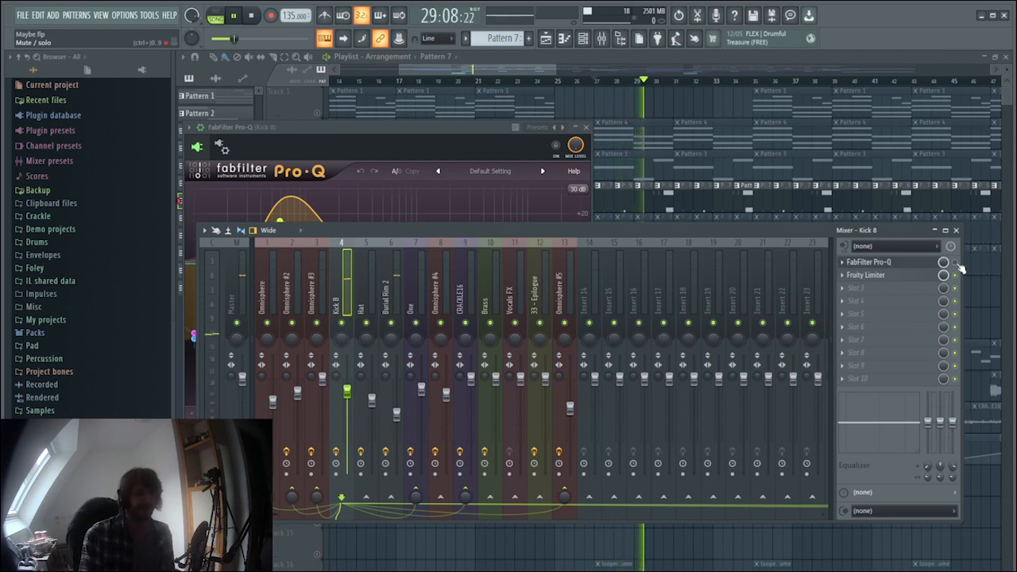
pyautogui.click(252, 18)
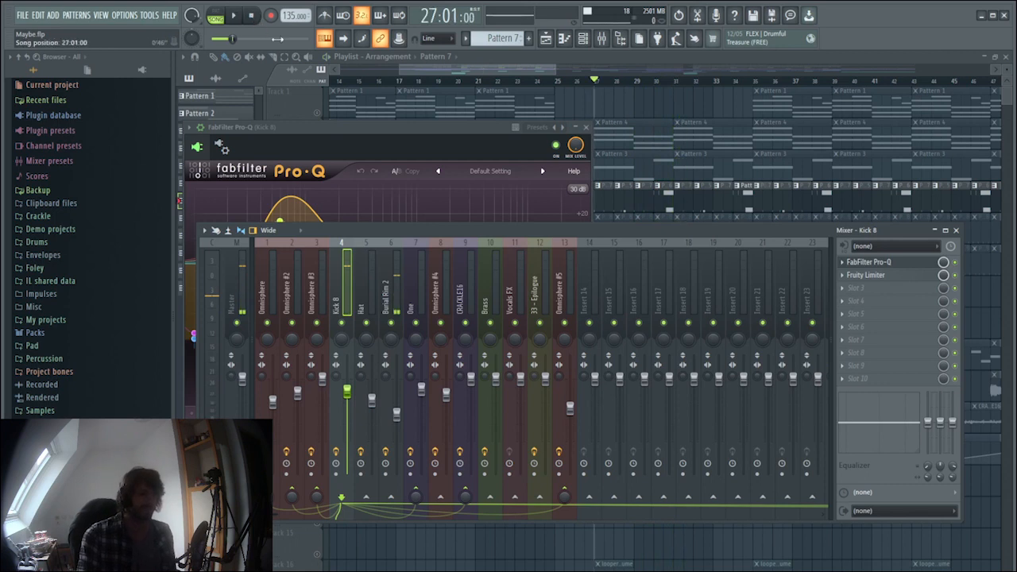
# Step: Solo Track 8, unmute the looper volume automation on Track 16, and play the sample from bar 27
pyautogui.click(531, 76)
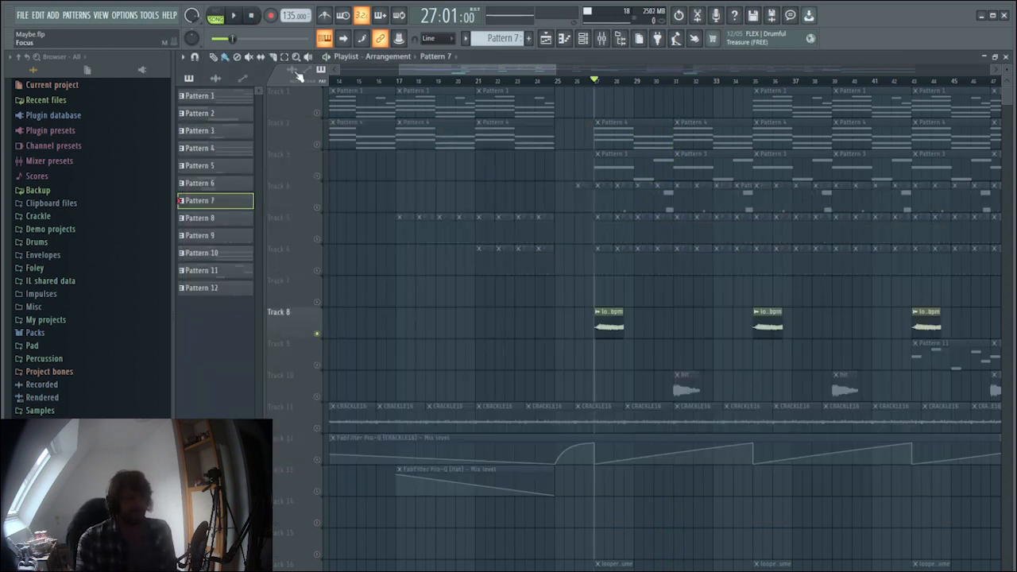
pyautogui.click(234, 18)
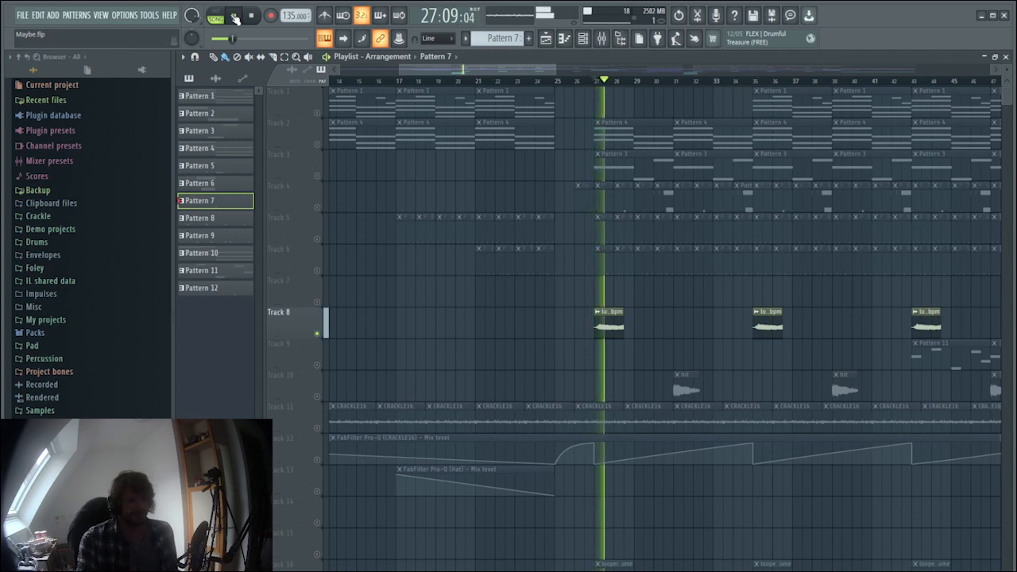
pyautogui.scroll(-6, 370, 334)
pyautogui.scroll(6, 492, 254)
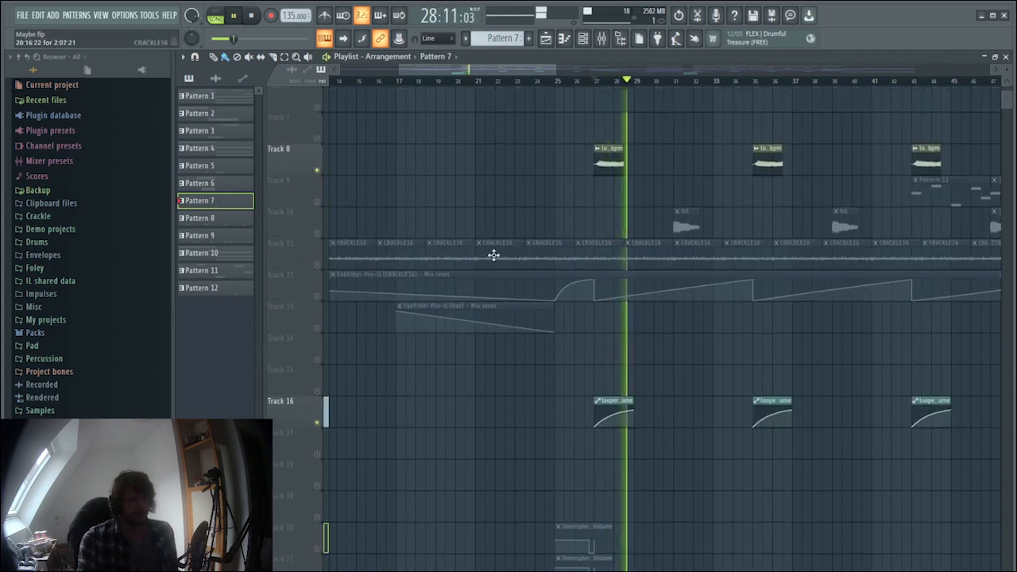
pyautogui.click(595, 83)
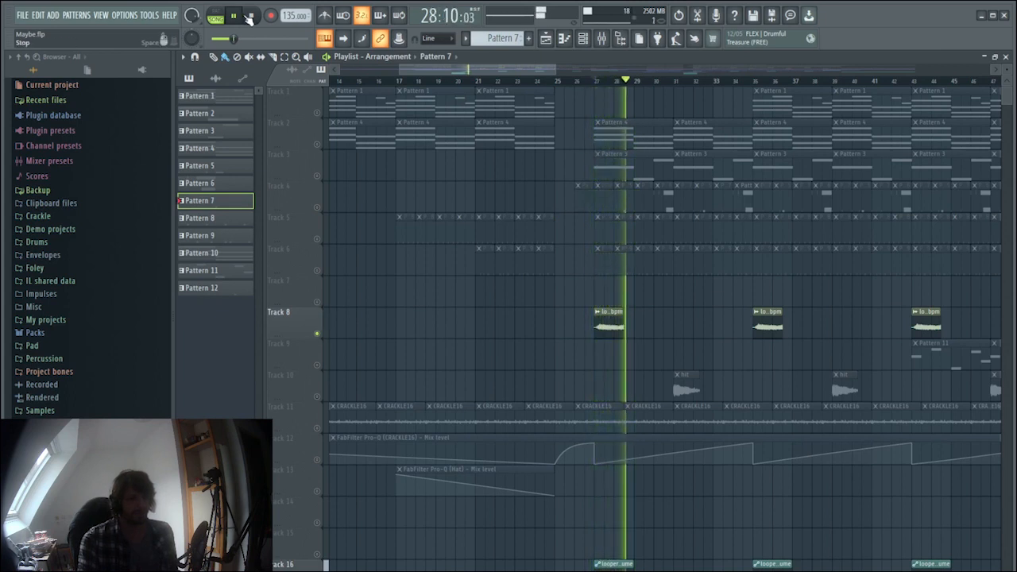
pyautogui.click(251, 17)
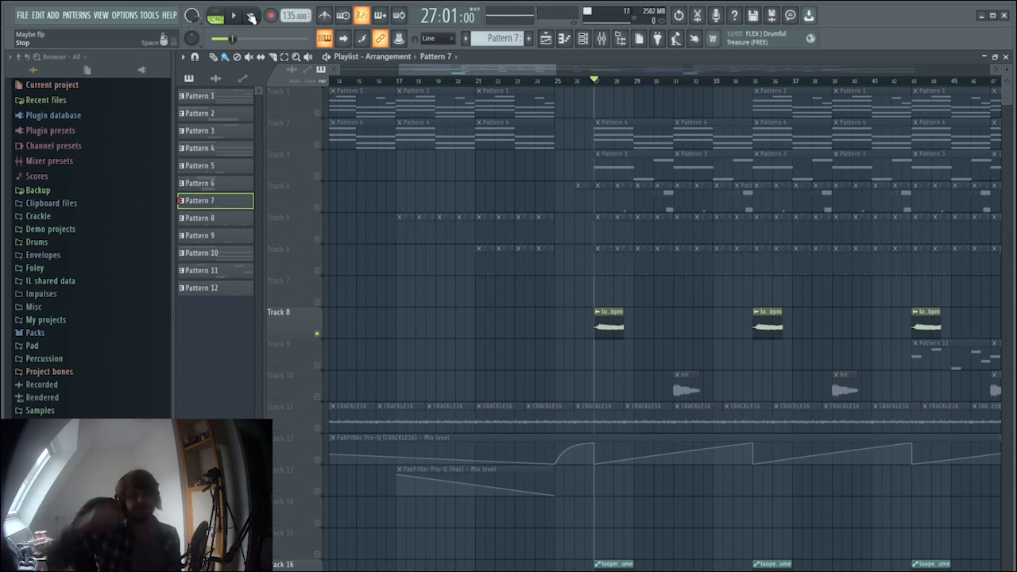
# Step: Select Brass in the mixer, replay the Track 8 sample from bar 27, and return the song position to the start
pyautogui.click(602, 38)
pyautogui.click(480, 298)
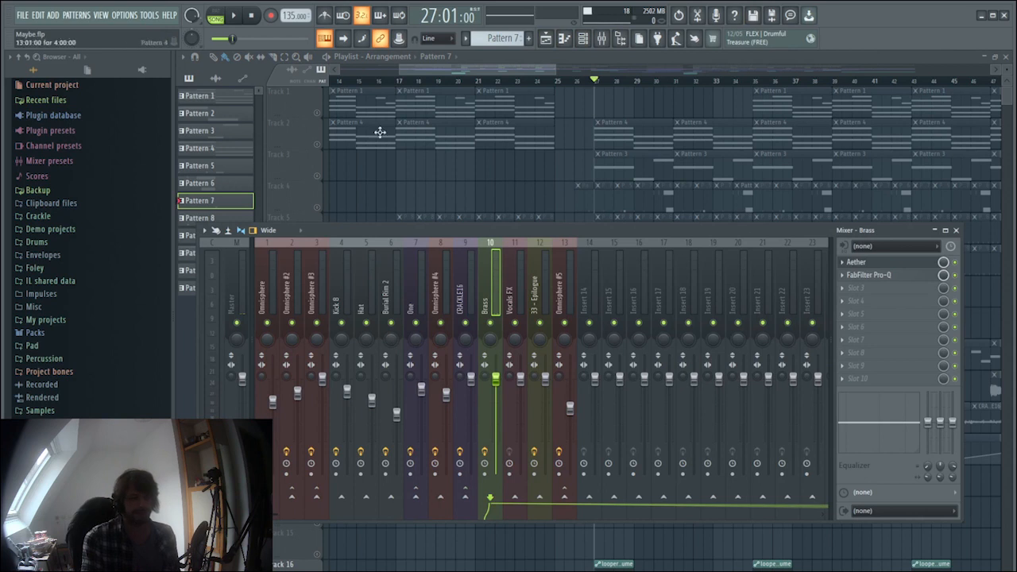
pyautogui.click(233, 15)
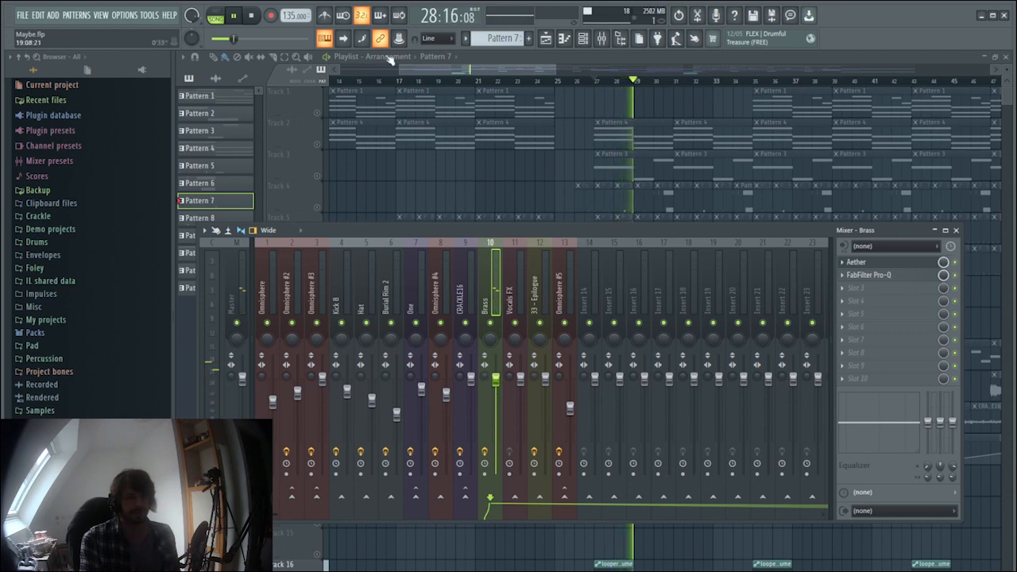
pyautogui.press('space')
pyautogui.click(238, 16)
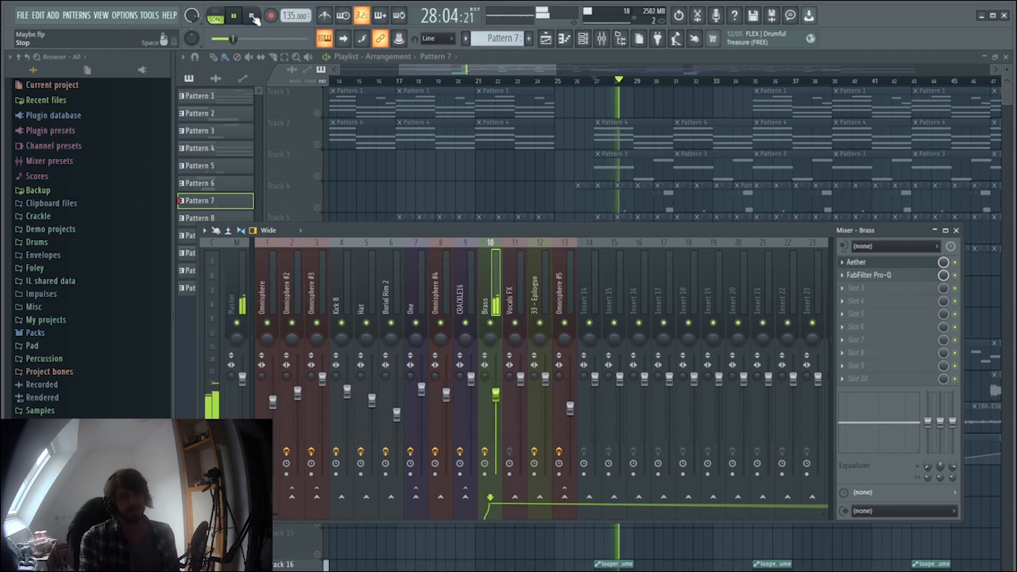
pyautogui.click(252, 16)
pyautogui.click(252, 16)
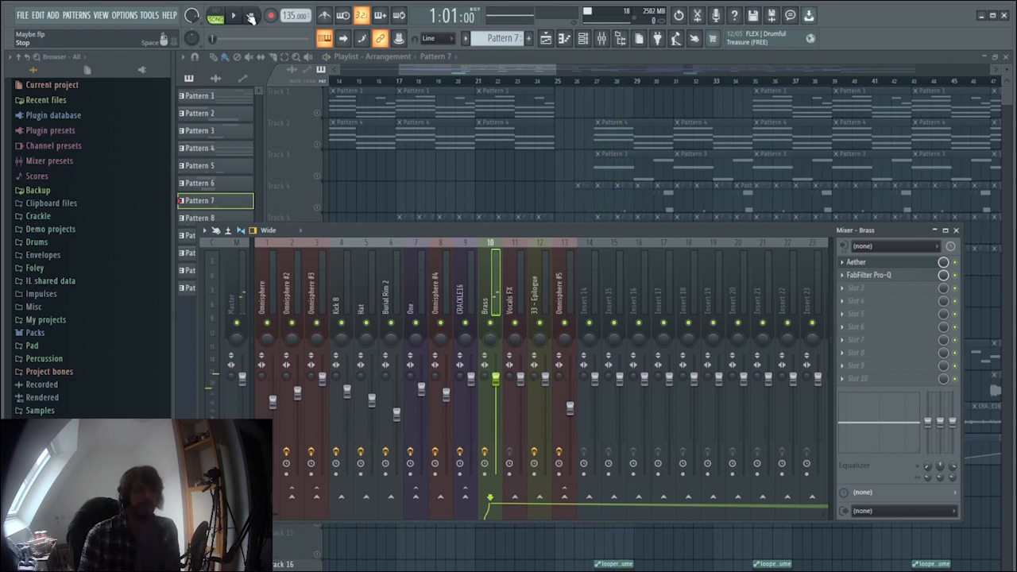
# Step: Close the mixer, unmute Track 10 alongside Track 8, and play the hit sample from bar 31
pyautogui.press('F9')
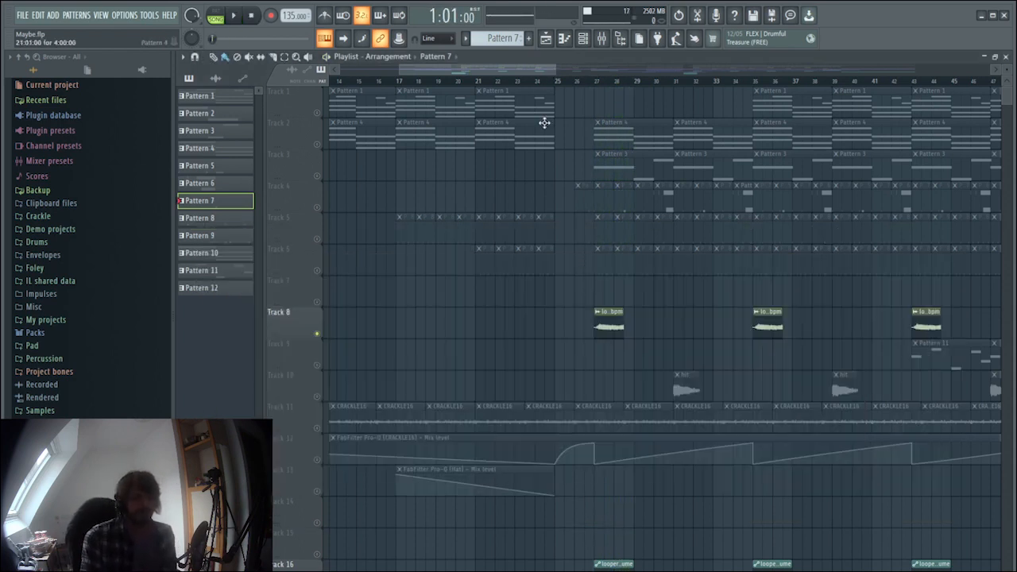
pyautogui.scroll(-2, 600, 258)
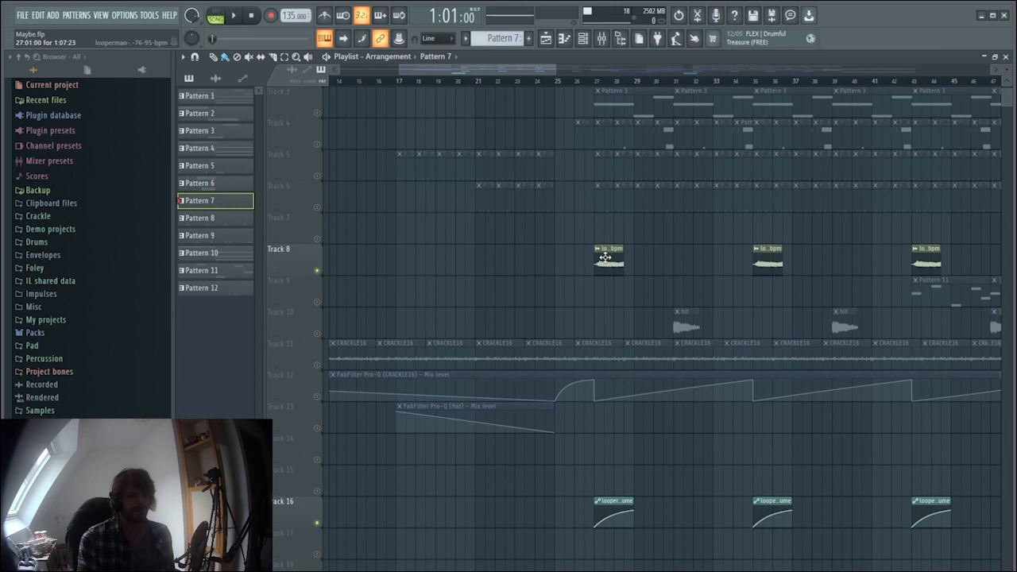
pyautogui.scroll(2, 682, 310)
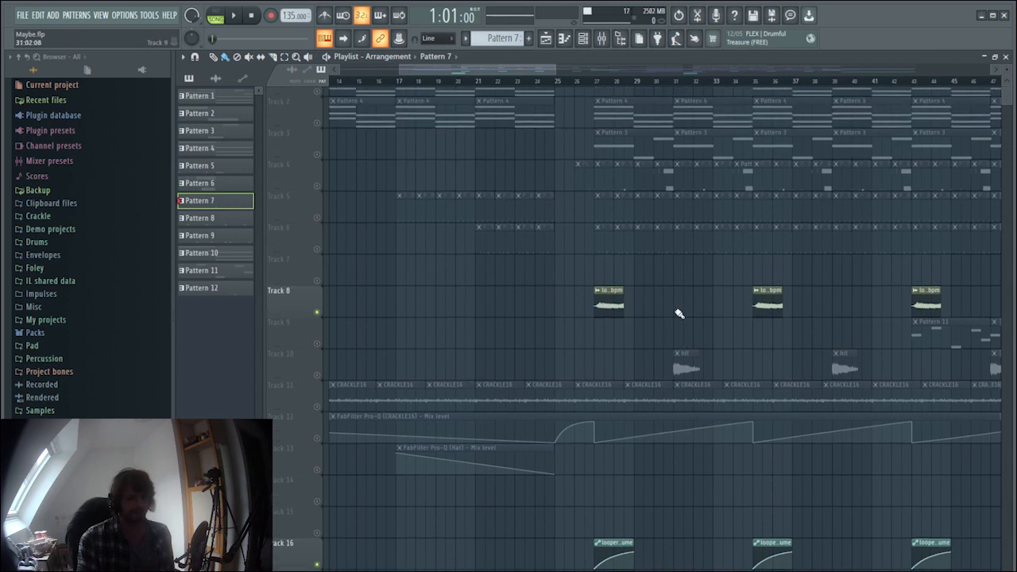
pyautogui.click(317, 396)
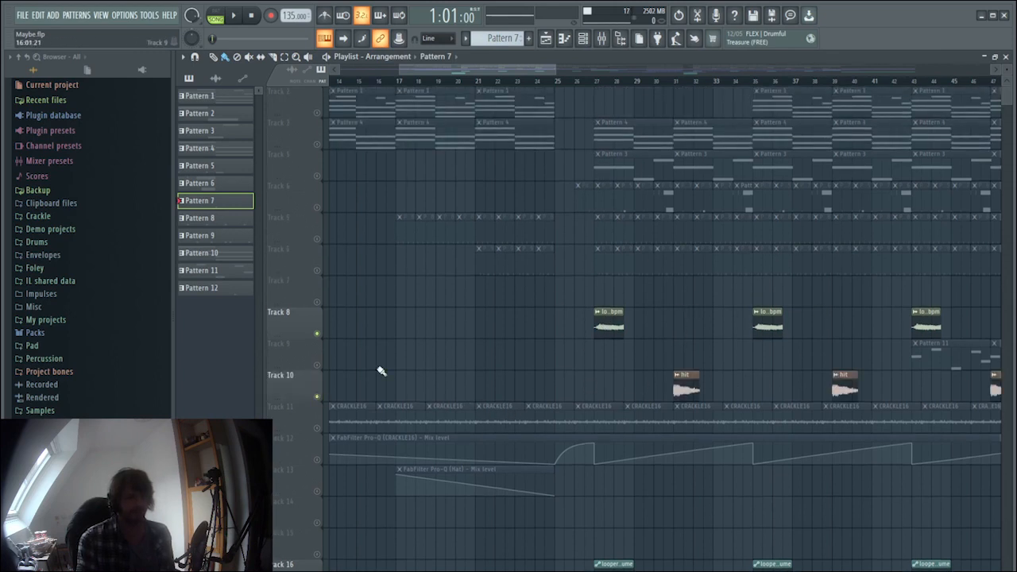
pyautogui.click(674, 83)
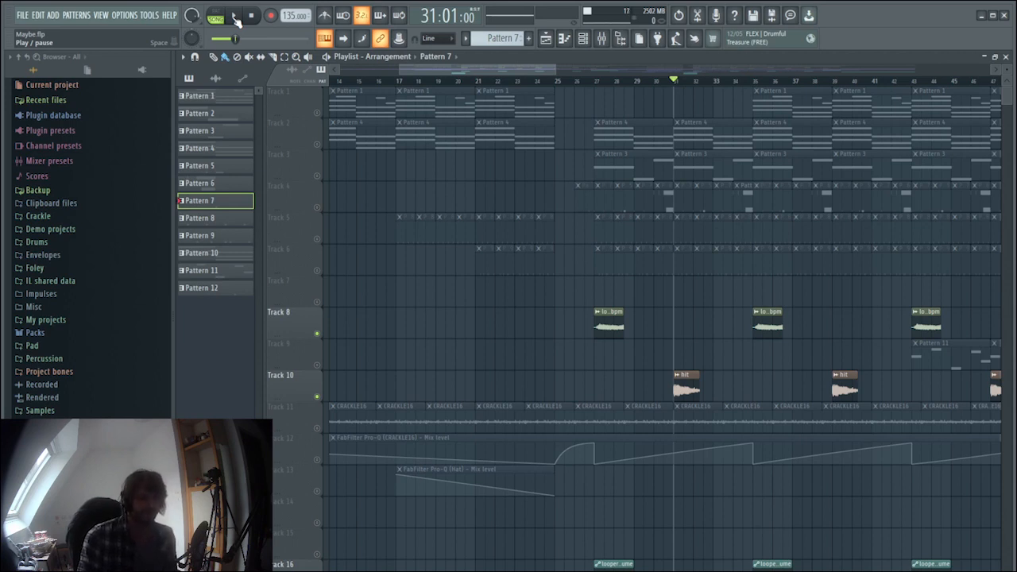
pyautogui.click(235, 17)
pyautogui.click(251, 16)
# Step: Select One in the mixer and play the hit from bar 31 with Aether and FabFilter Pro-Q bypassed, then re-enabled
pyautogui.click(601, 38)
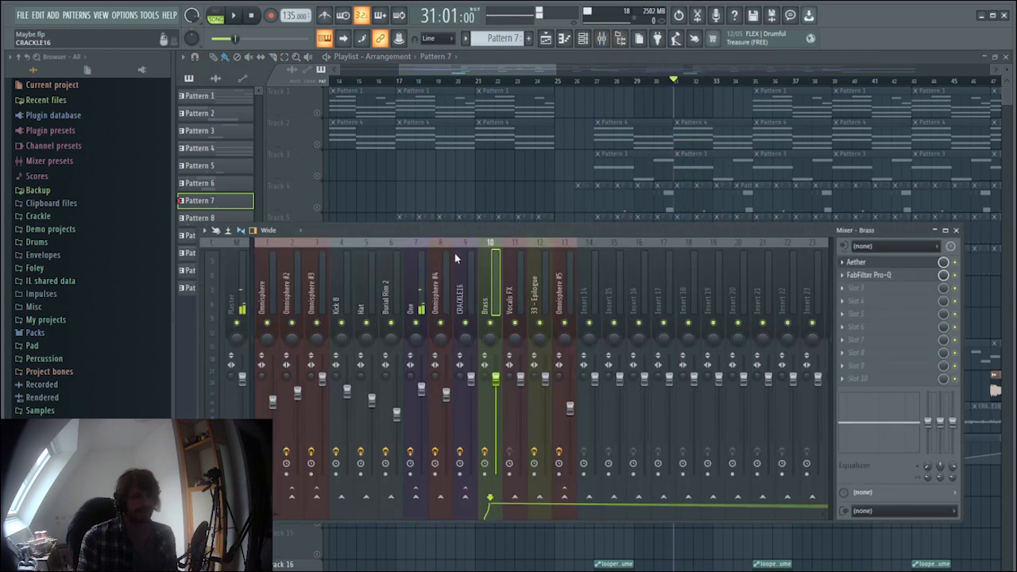
pyautogui.click(416, 296)
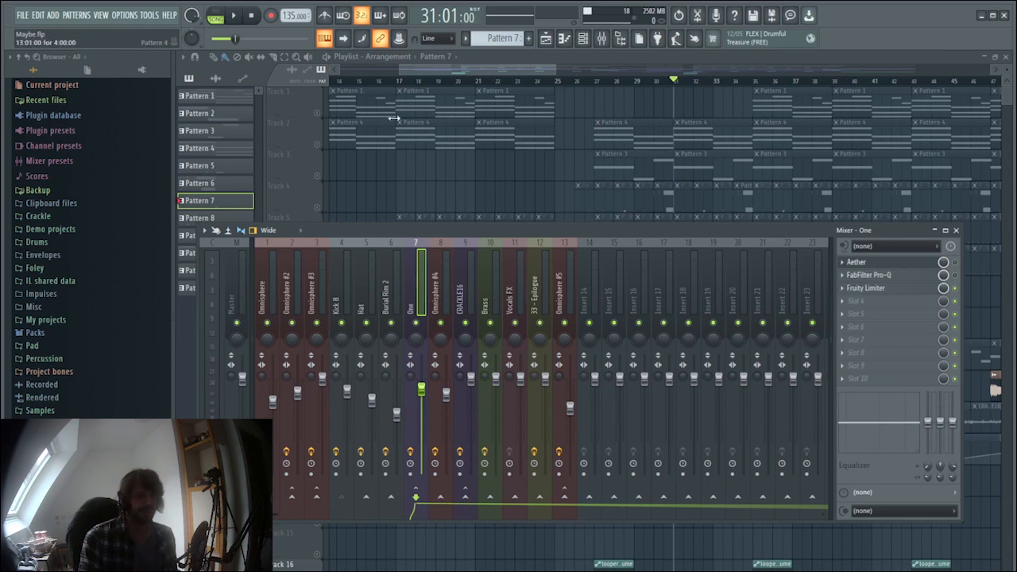
pyautogui.press('space')
pyautogui.press('space')
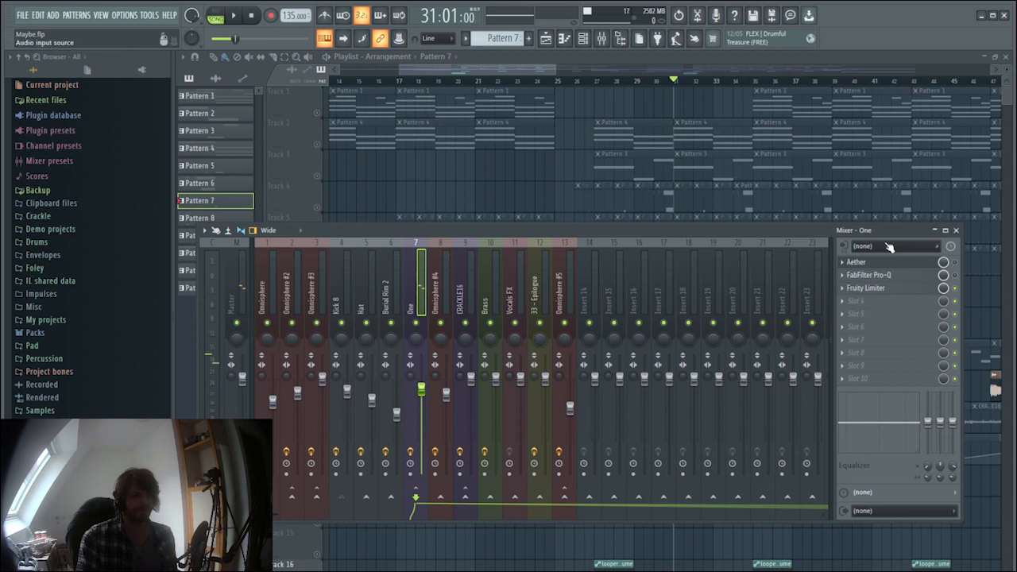
pyautogui.press('space')
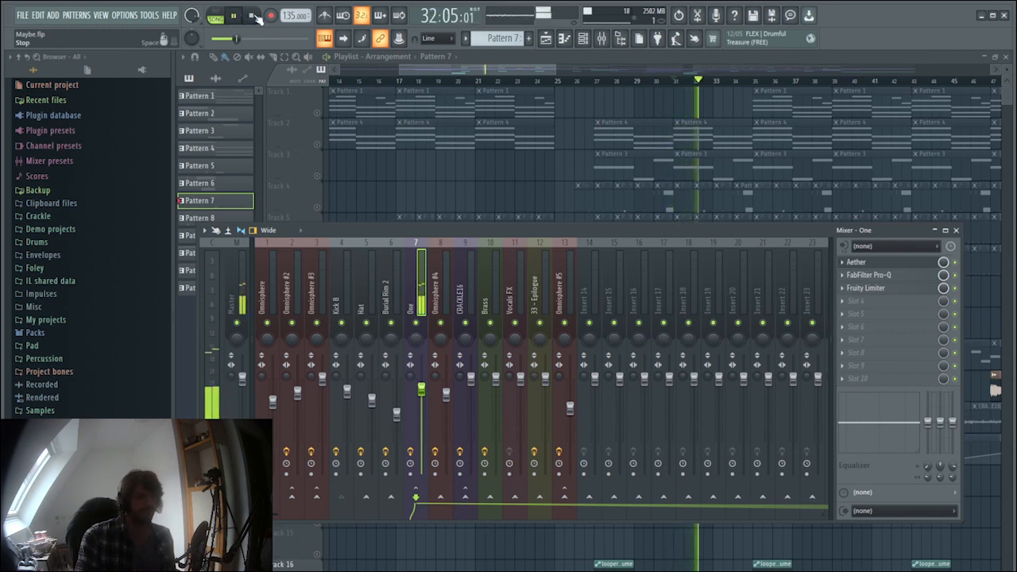
pyautogui.click(255, 18)
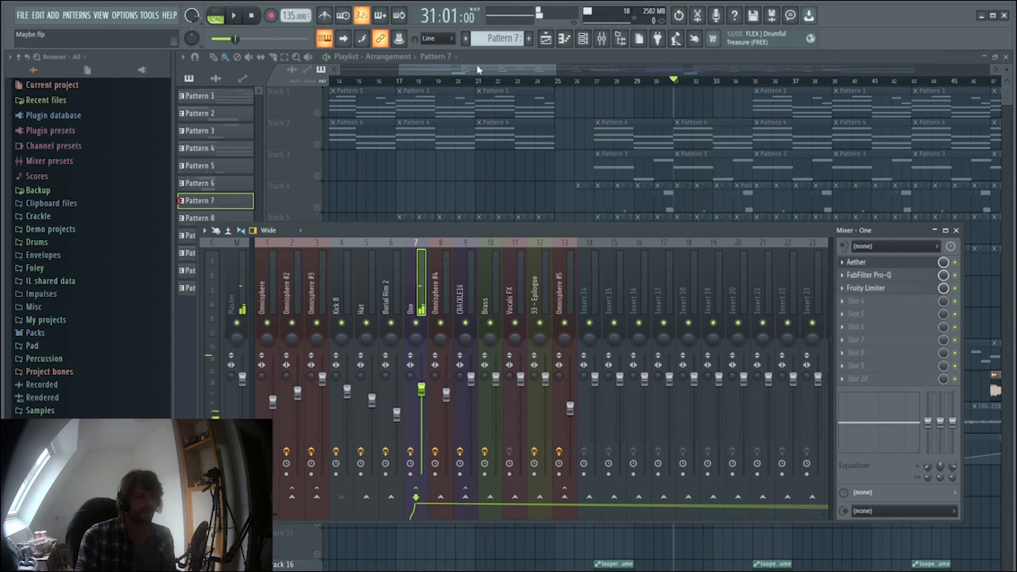
# Step: Close the mixer and end the solo so that all playlist tracks are unmuted
pyautogui.click(478, 71)
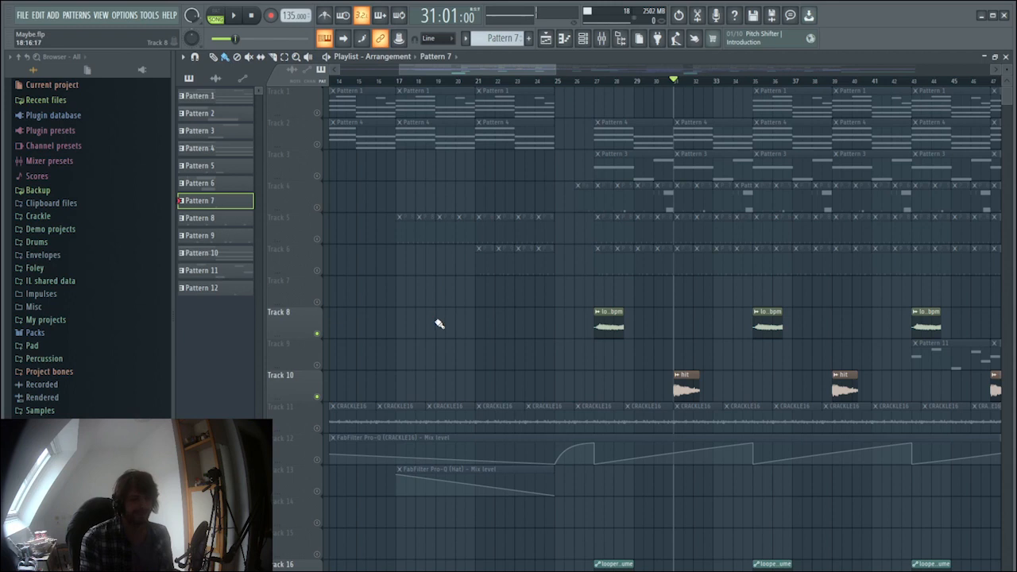
pyautogui.scroll(-3, 440, 323)
pyautogui.scroll(3, 466, 294)
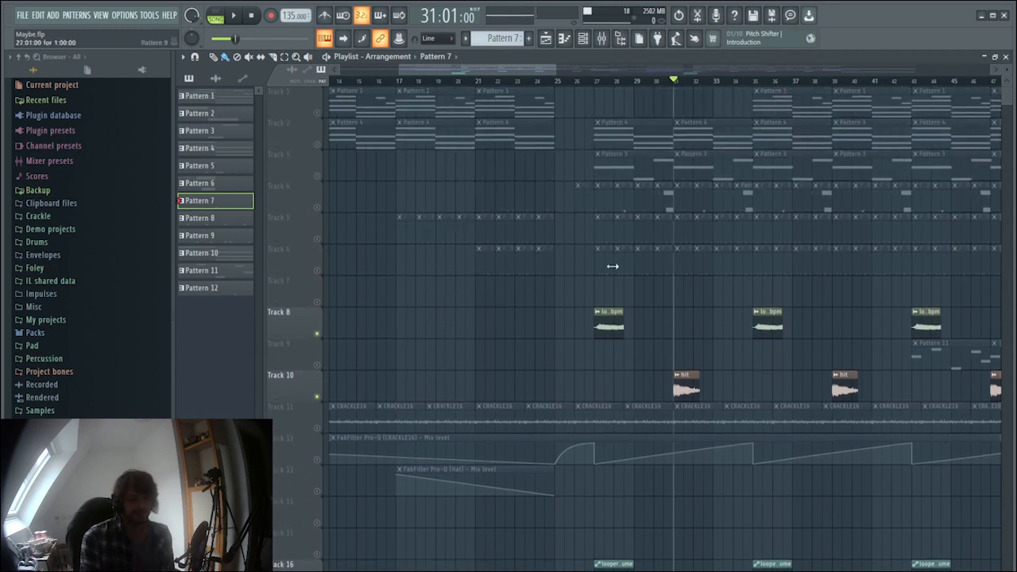
pyautogui.keyDown('ctrl'); pyautogui.click(318, 397); pyautogui.keyUp('ctrl')
pyautogui.keyDown('ctrl'); pyautogui.click(318, 398); pyautogui.keyUp('ctrl')
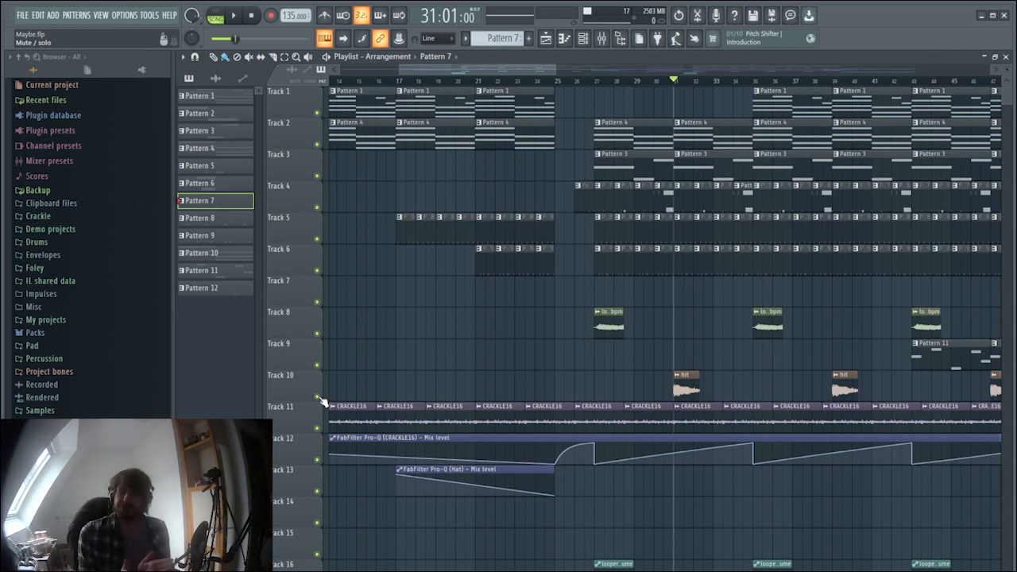
pyautogui.scroll(-8, 681, 454)
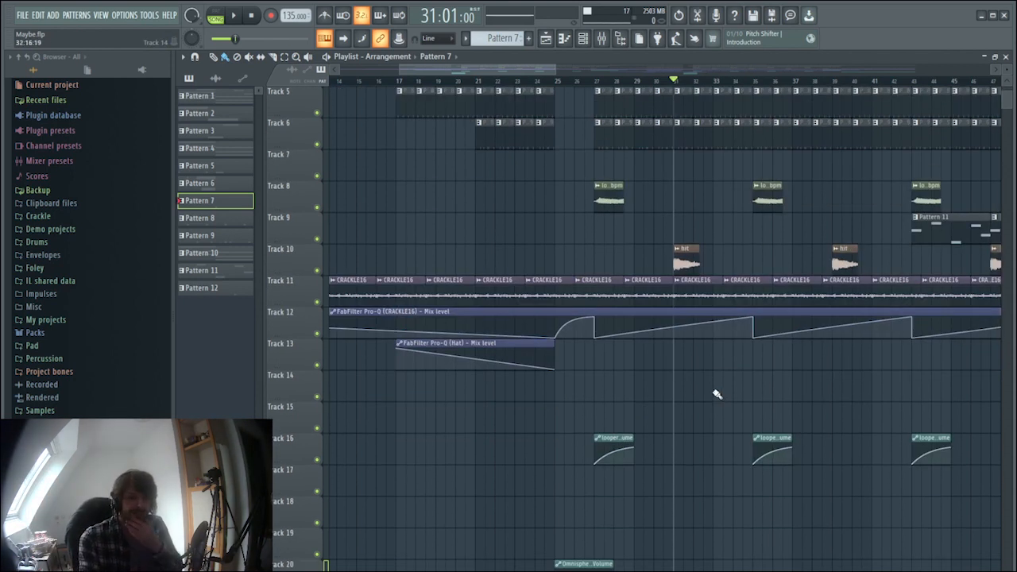
pyautogui.scroll(8, 681, 450)
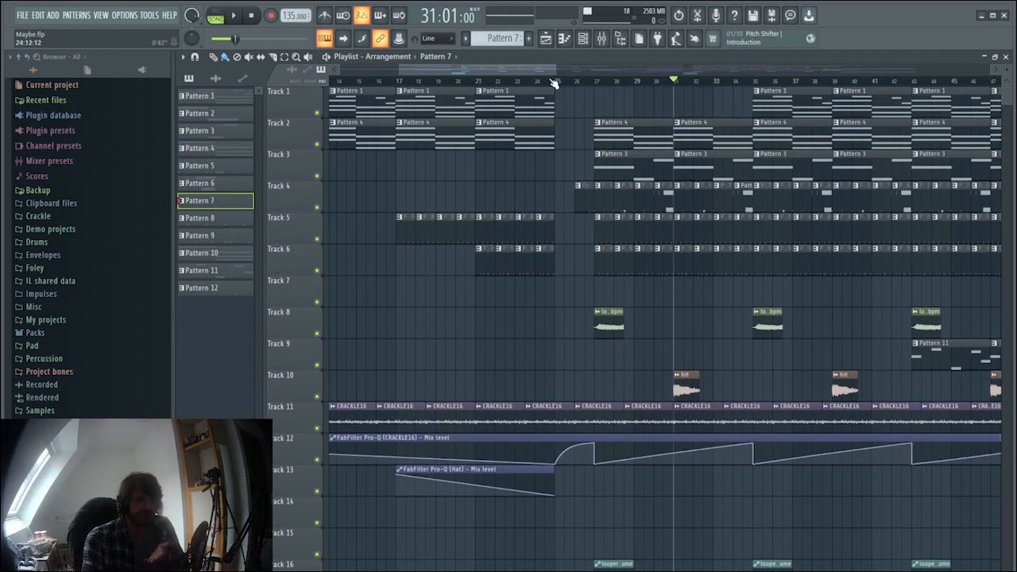
# Step: Examine the automation clips on the lower playlist tracks and play the full arrangement briefly from bar 27
pyautogui.scroll(-4, 554, 84)
pyautogui.scroll(-5, 726, 198)
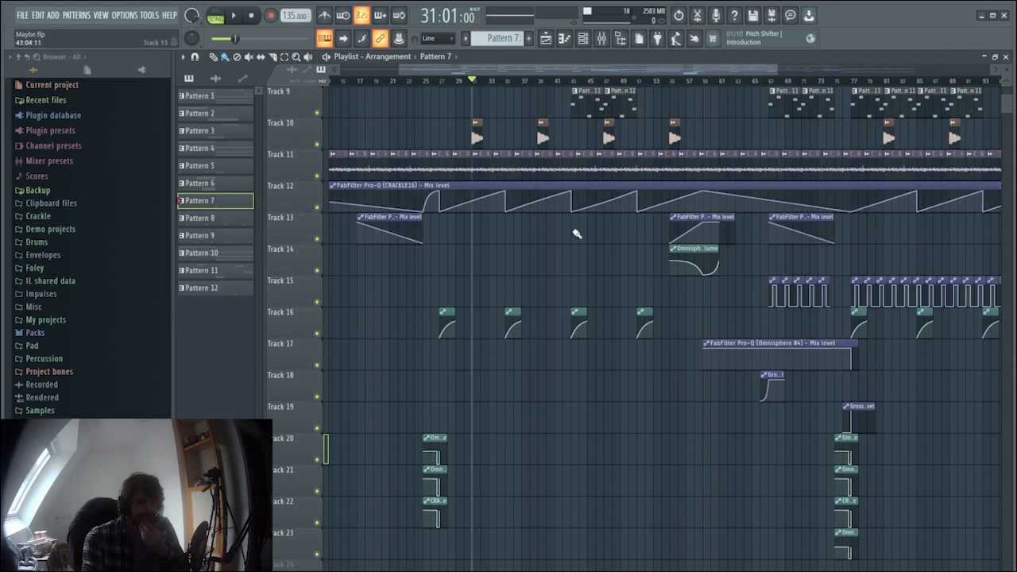
pyautogui.scroll(5, 468, 291)
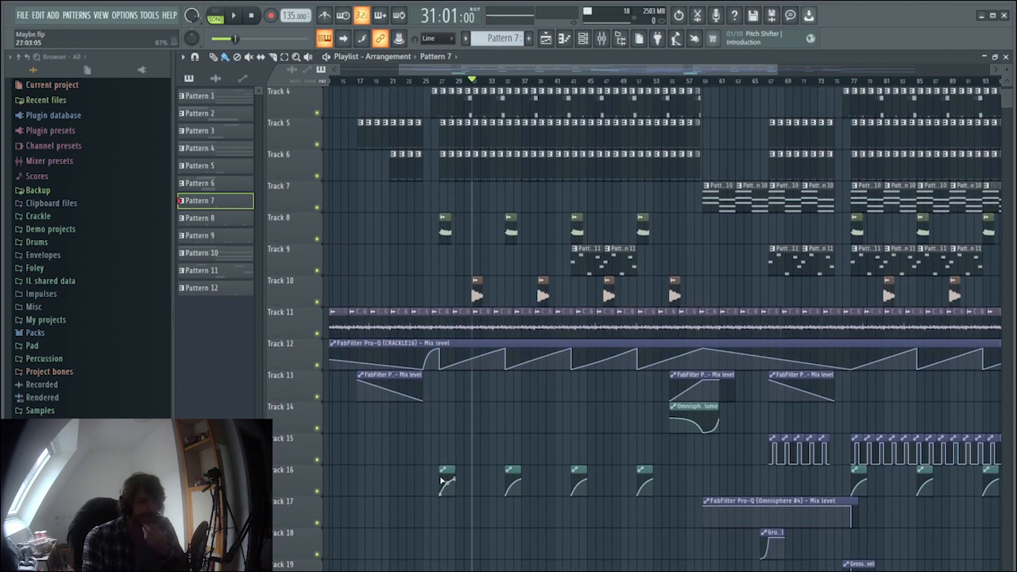
pyautogui.click(441, 83)
pyautogui.click(234, 17)
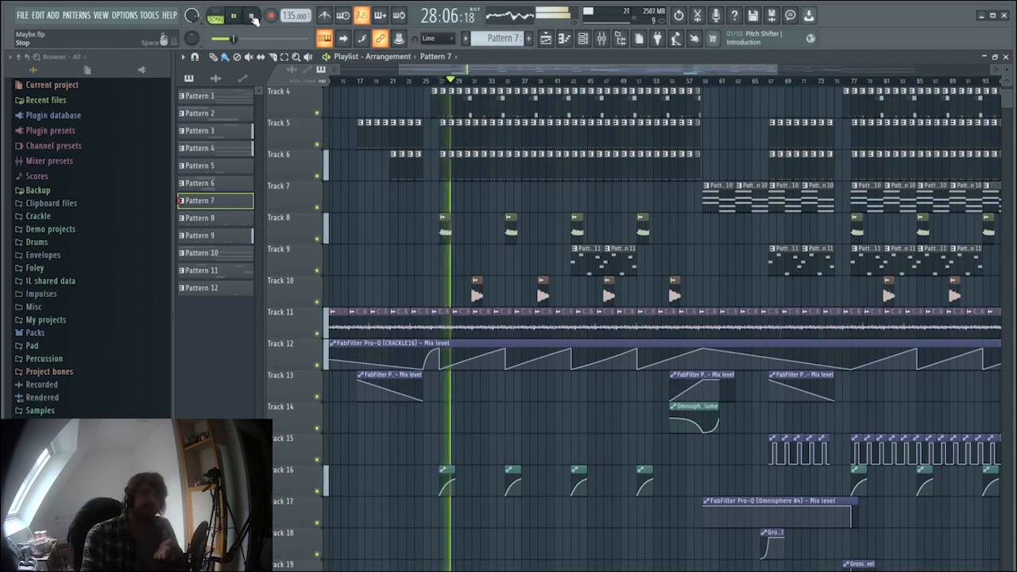
pyautogui.click(252, 17)
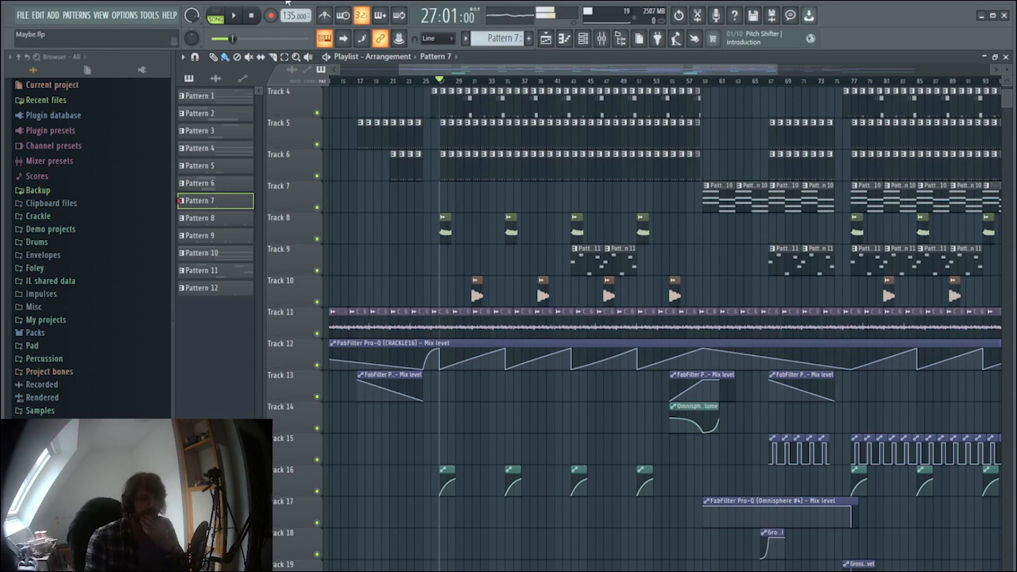
# Step: Solo Tracks 11 and 12 to play the crackle with its EQ automation from bar 27, and unmute all tracks again
pyautogui.rightClick(317, 334)
pyautogui.click(317, 365)
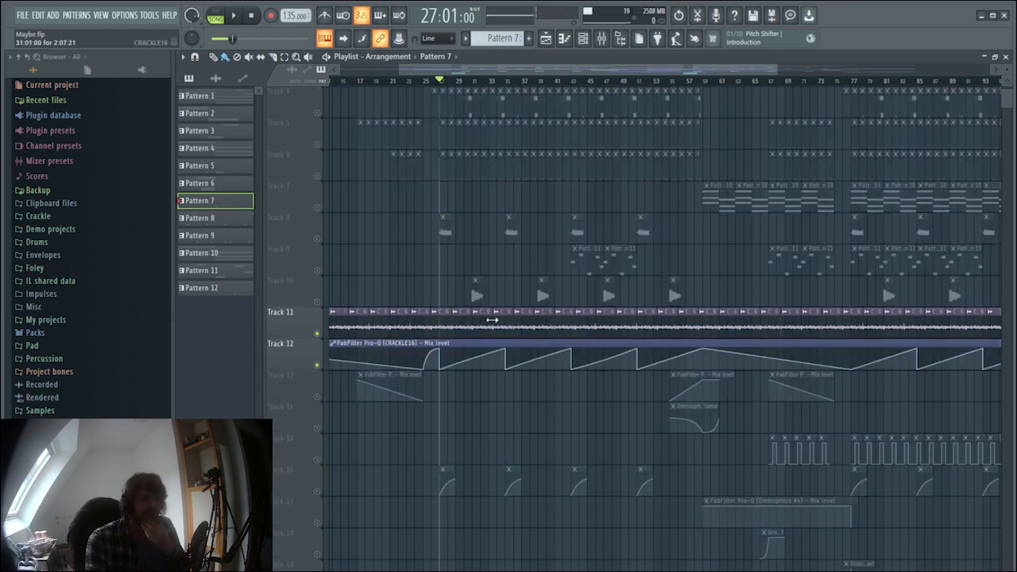
pyautogui.click(232, 16)
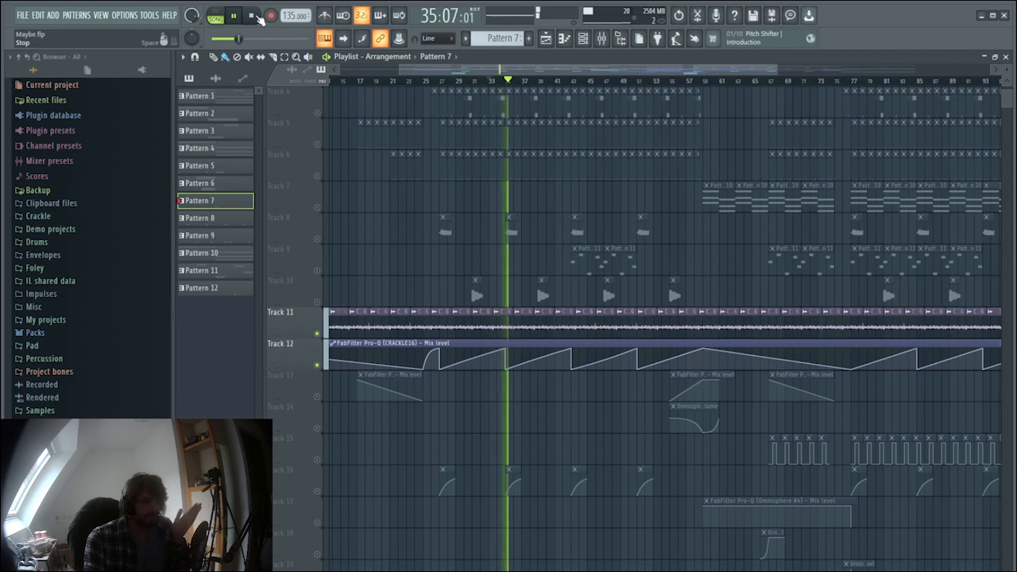
pyautogui.click(256, 17)
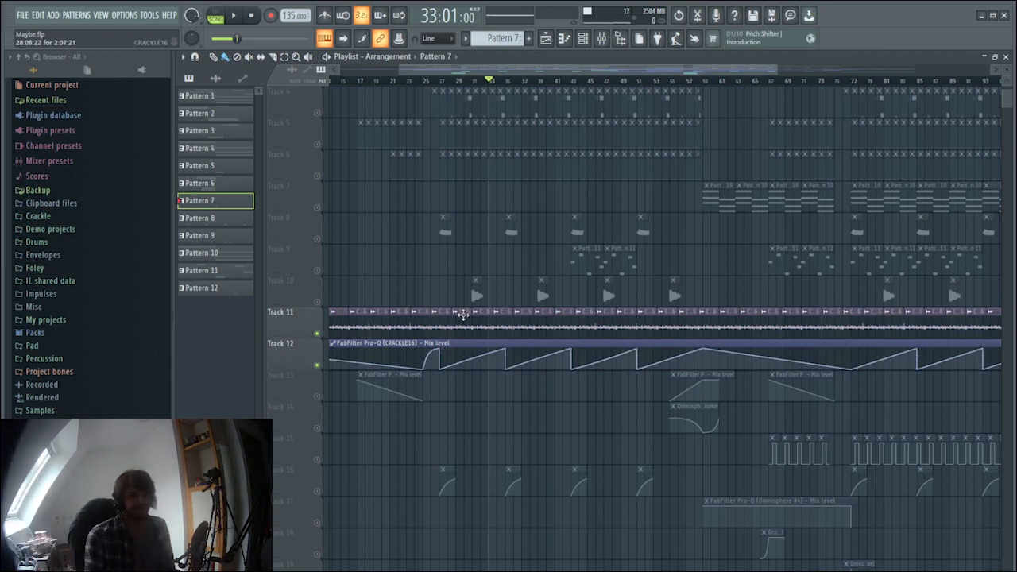
pyautogui.rightClick(317, 366)
pyautogui.rightClick(317, 366)
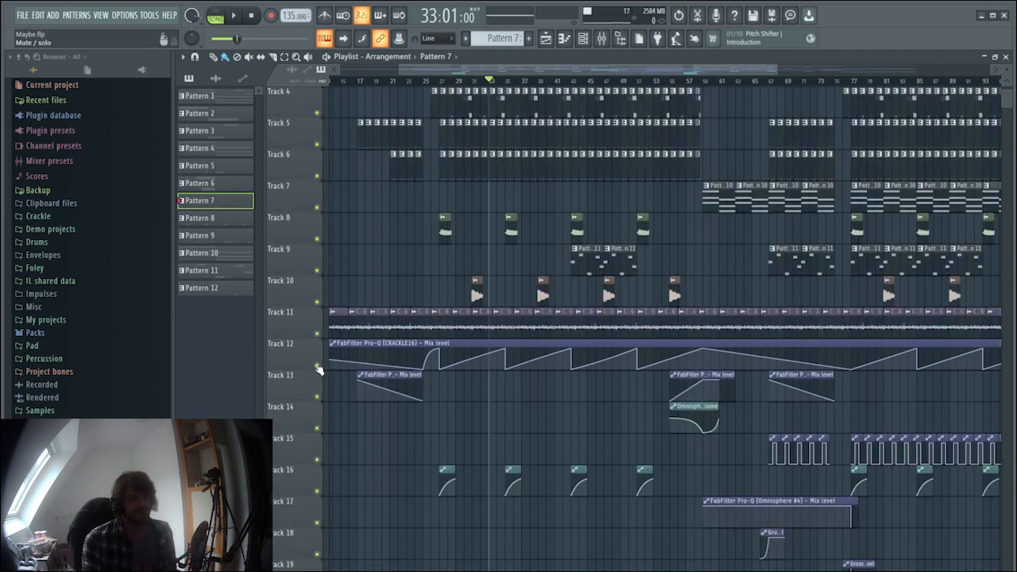
# Step: Play the full arrangement from bar 27, stop it, and return the song position to the start
pyautogui.click(429, 83)
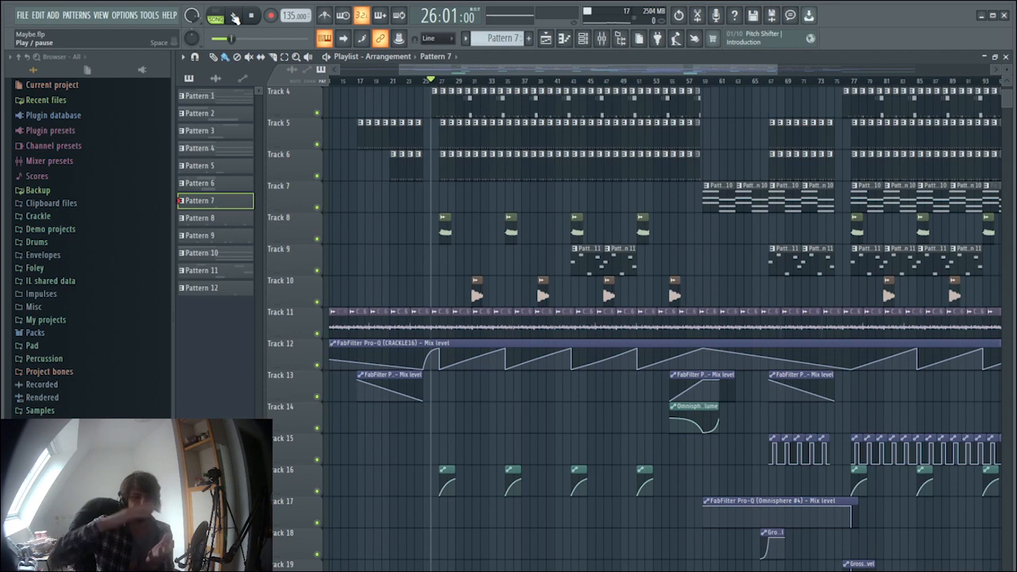
pyautogui.click(441, 81)
pyautogui.scroll(3, 479, 151)
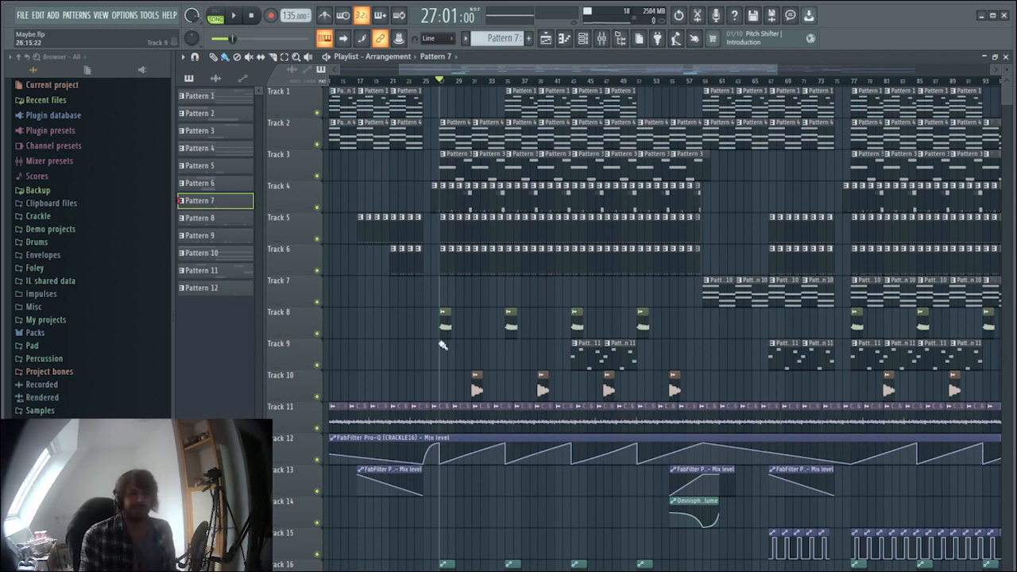
pyautogui.click(233, 16)
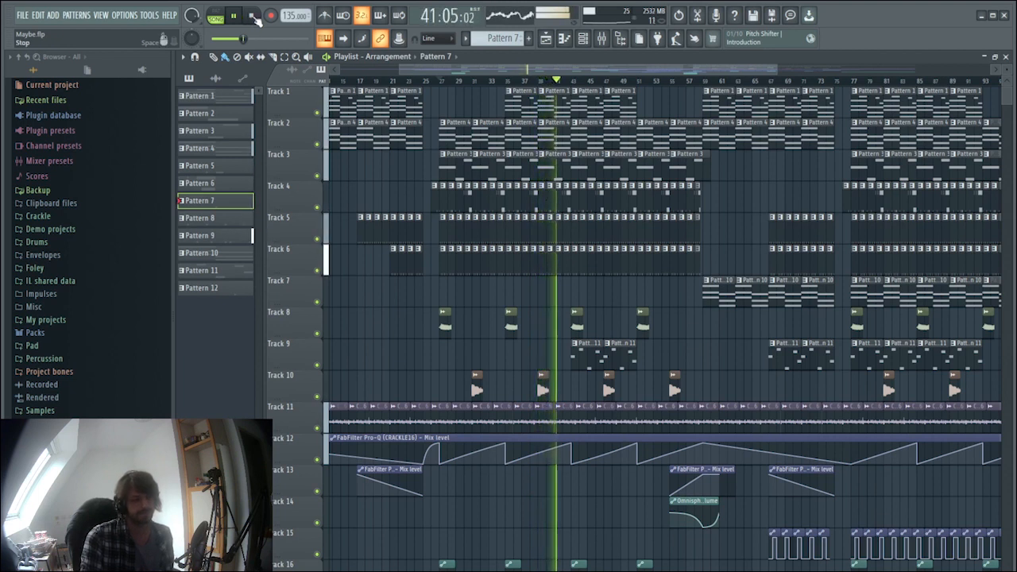
pyautogui.click(254, 18)
pyautogui.click(254, 17)
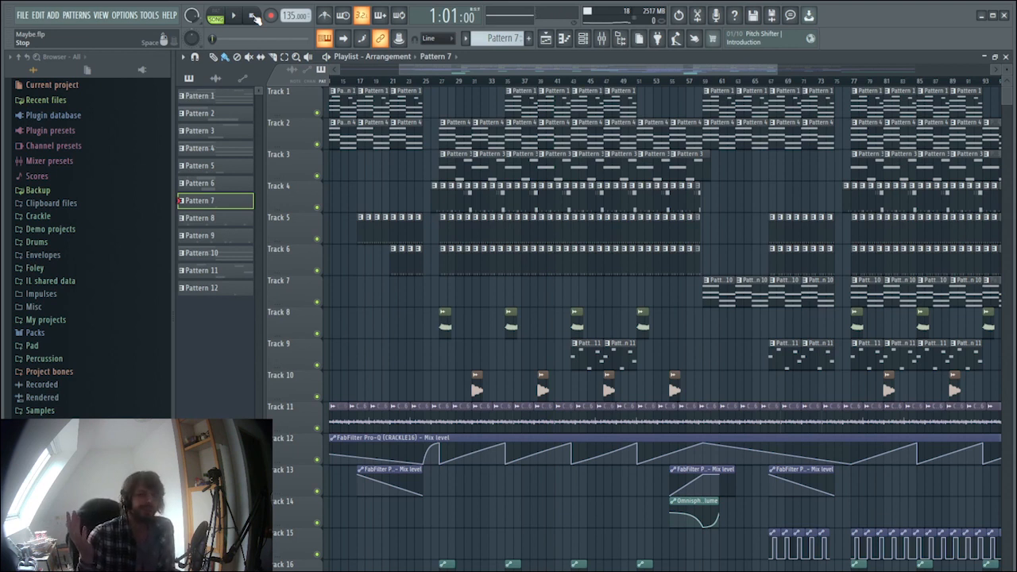
# Step: Solo Track 9, play Pattern 11 from bar 43, and return the song position to the start
pyautogui.rightClick(317, 365)
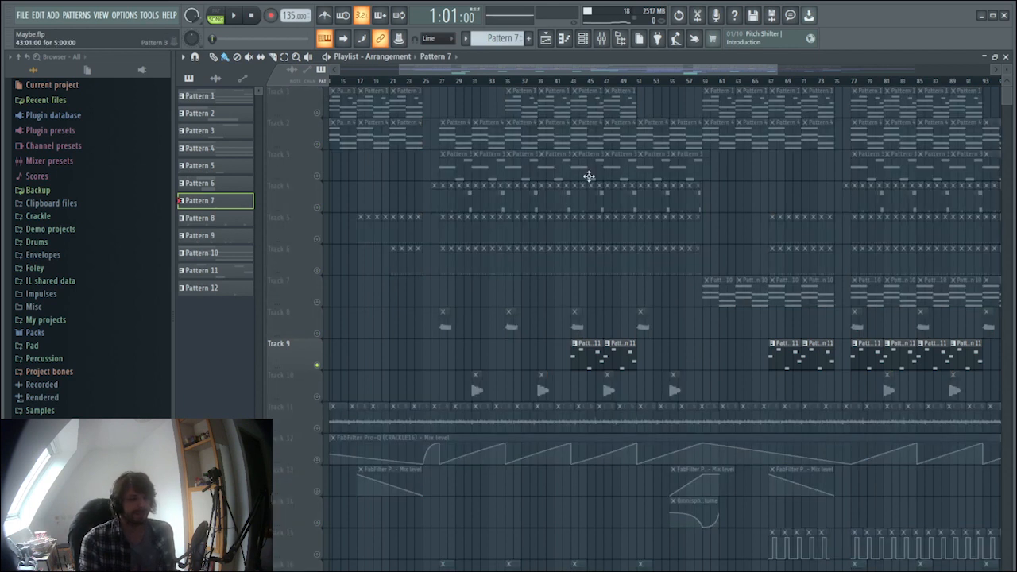
pyautogui.click(573, 81)
pyautogui.click(240, 18)
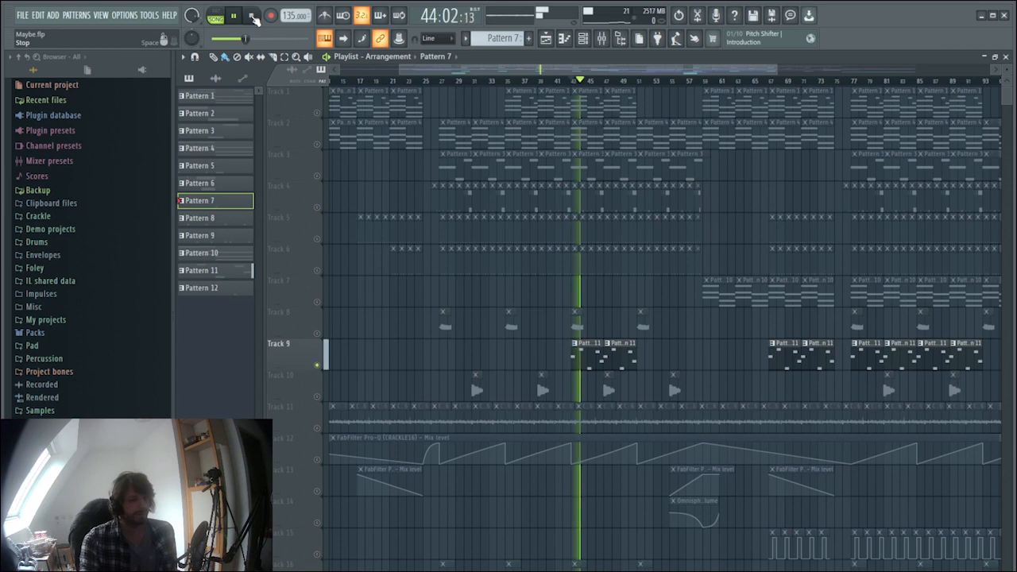
pyautogui.click(253, 17)
pyautogui.click(253, 17)
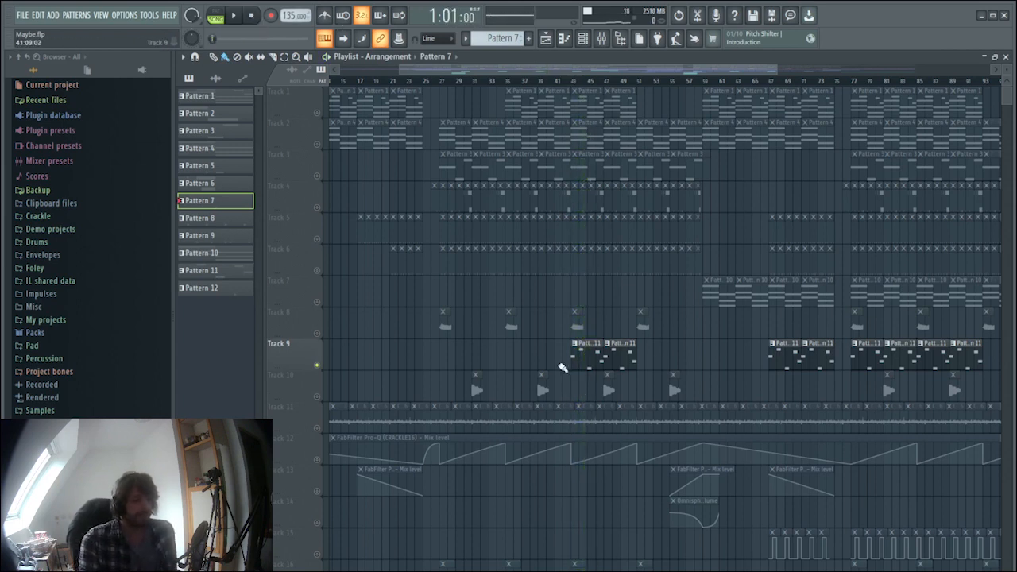
# Step: End the Track 9 solo, play all tracks together from bar 43, and return the song position to the start
pyautogui.rightClick(318, 368)
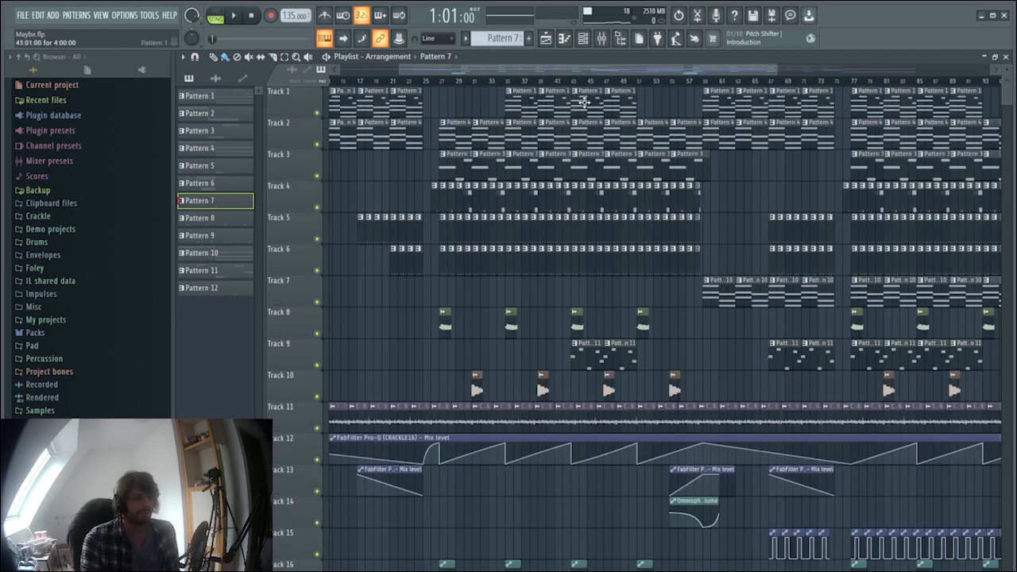
pyautogui.click(571, 83)
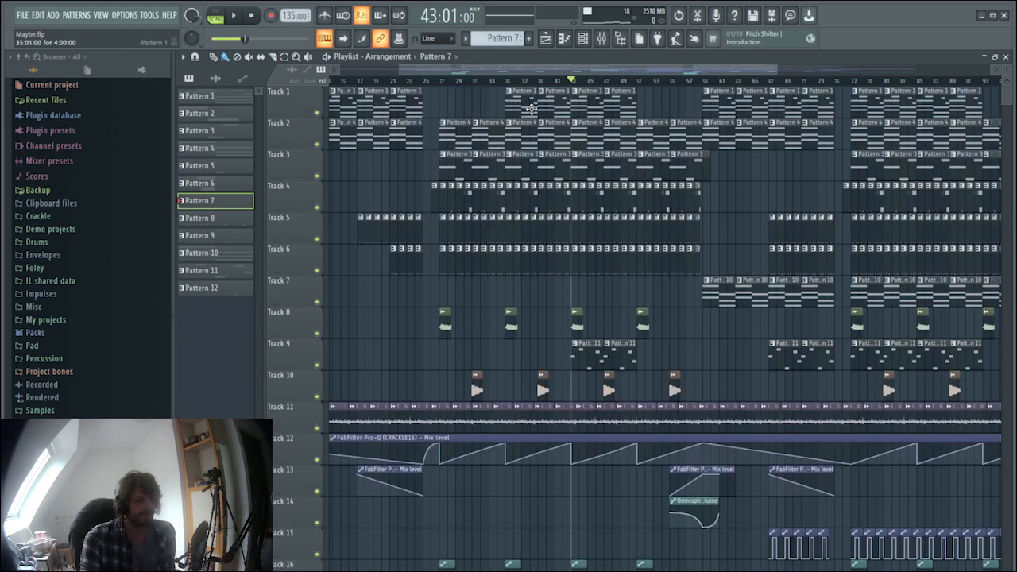
pyautogui.click(234, 15)
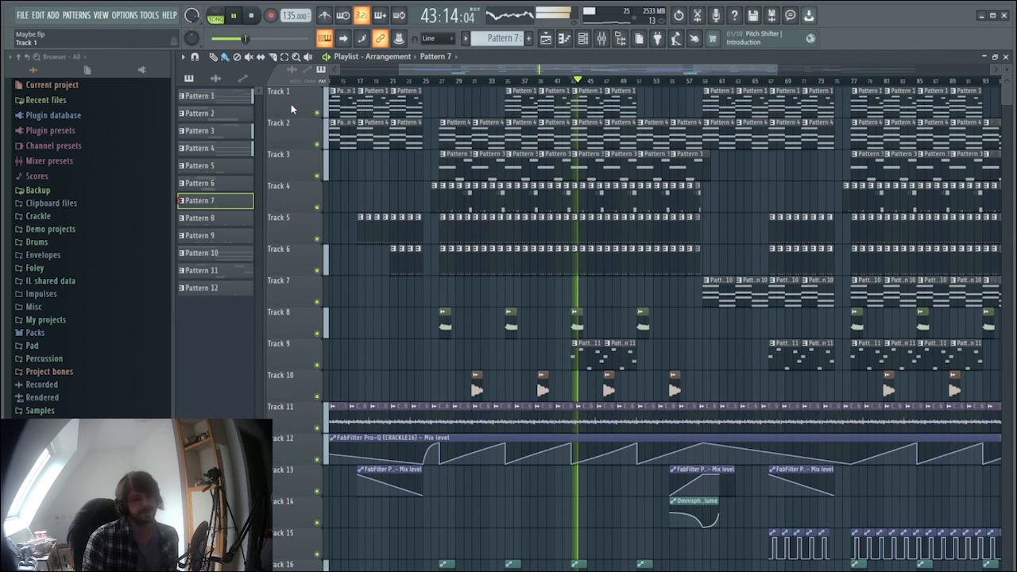
pyautogui.scroll(-4, 457, 176)
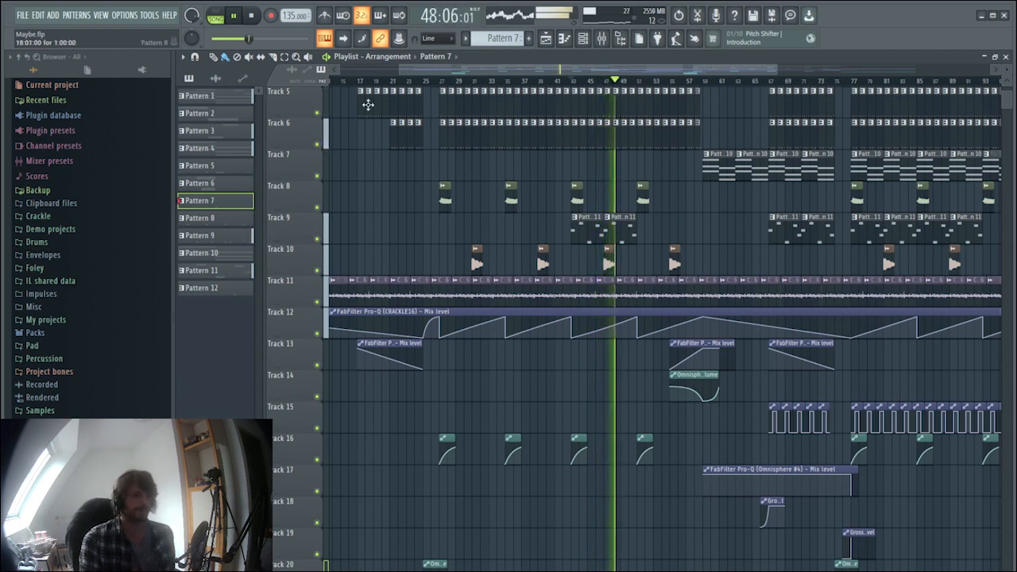
pyautogui.click(254, 17)
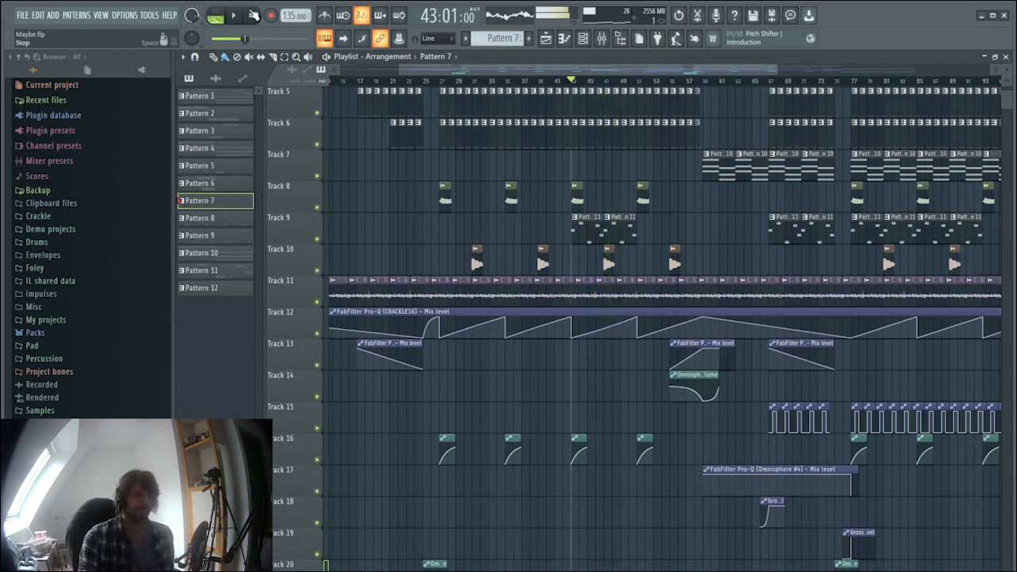
pyautogui.scroll(4, 573, 236)
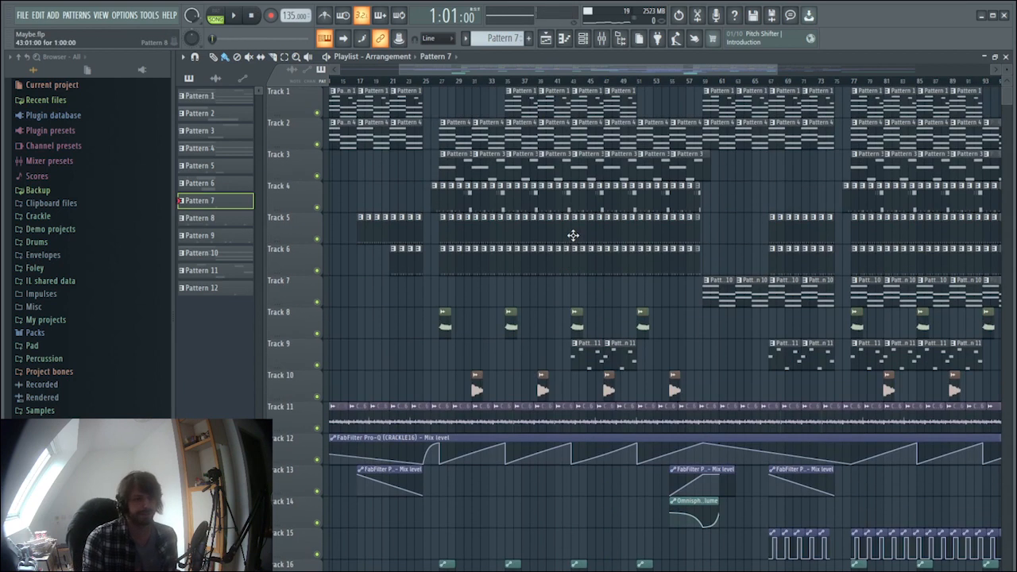
# Step: Play the transition from bar 57 while viewing the filter and volume automation on Tracks 13 and 14, and stop it
pyautogui.click(688, 82)
pyautogui.scroll(-3, 692, 393)
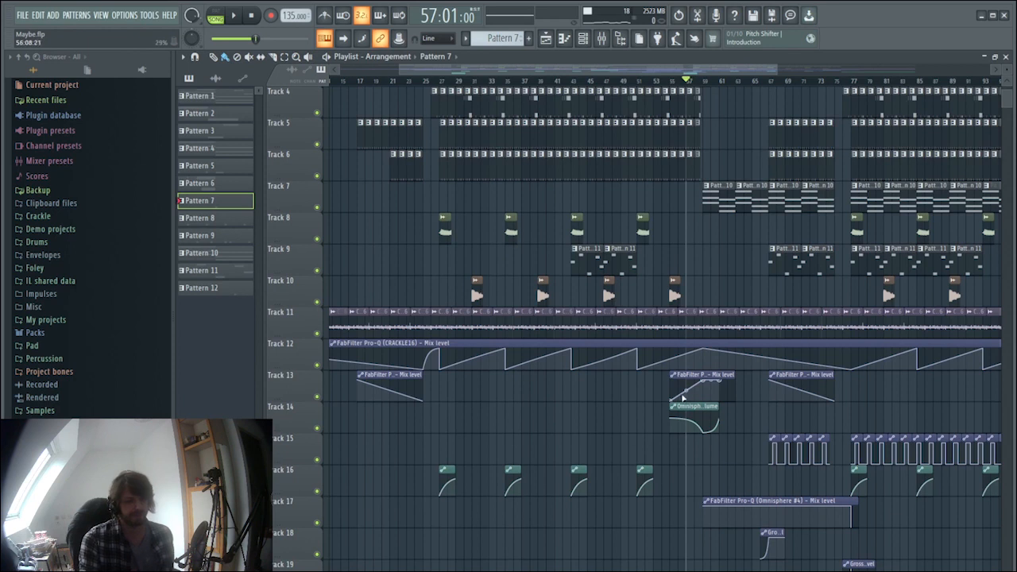
pyautogui.click(237, 18)
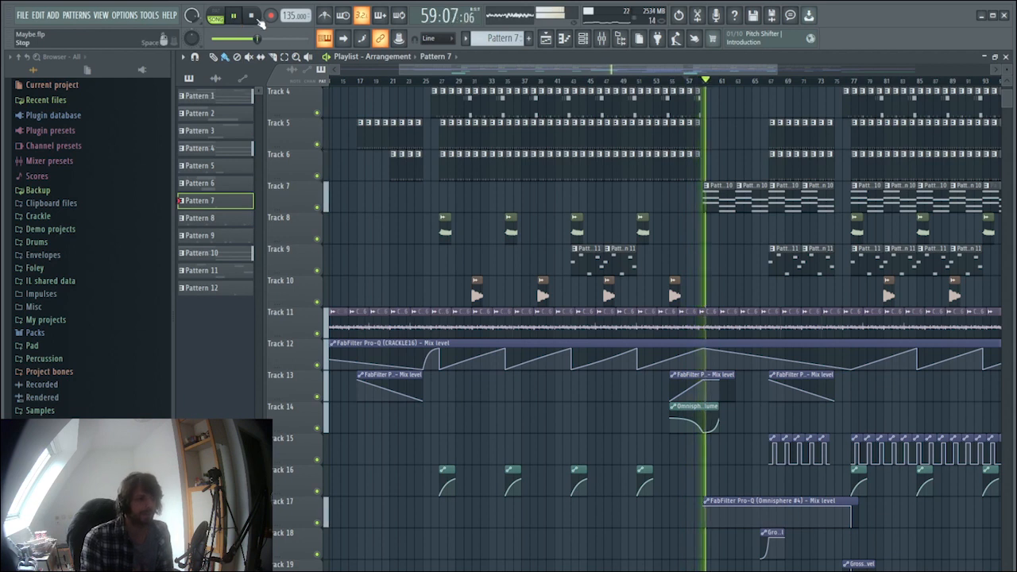
pyautogui.click(253, 16)
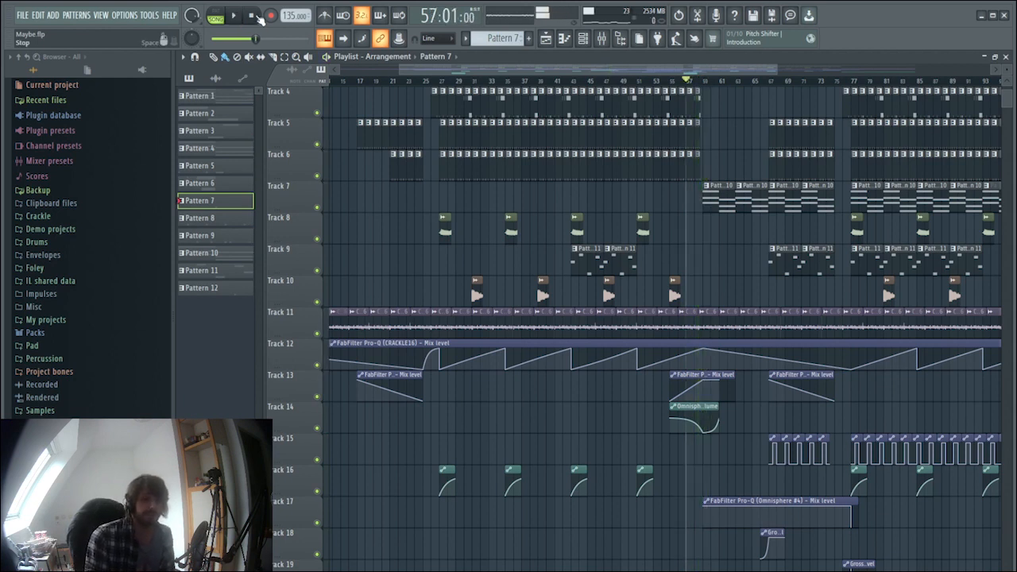
pyautogui.scroll(3, 733, 355)
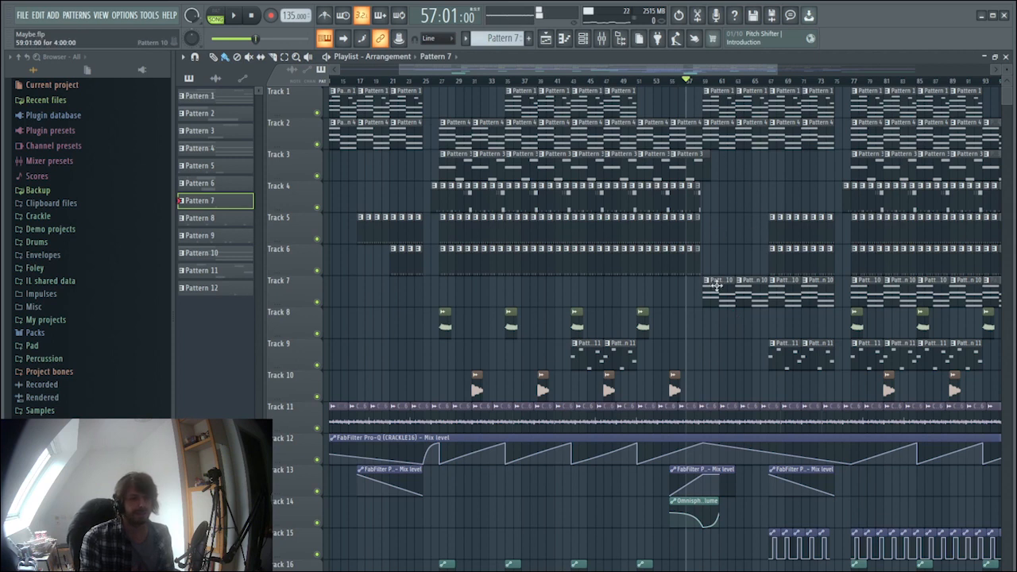
# Step: Play briefly from bar 59, select Omnisphere #4 in the mixer, and put the song position back at bar 59
pyautogui.click(602, 38)
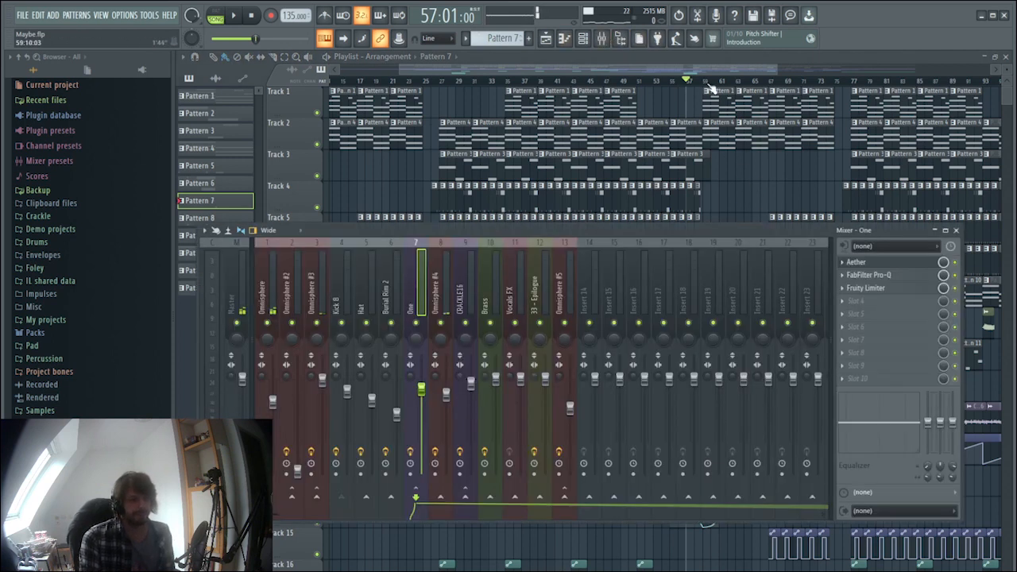
pyautogui.click(706, 82)
pyautogui.click(238, 17)
pyautogui.click(238, 17)
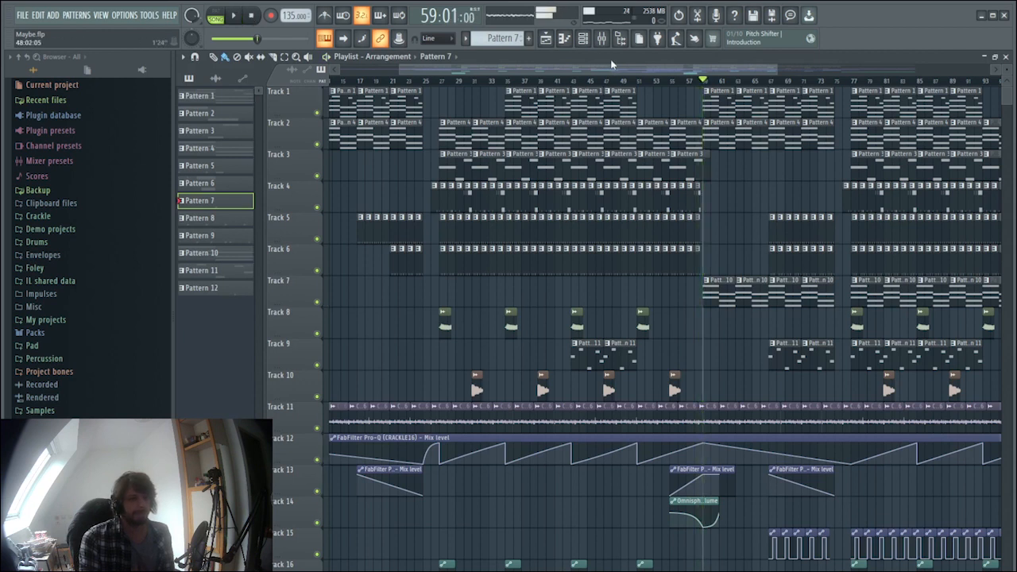
pyautogui.click(601, 40)
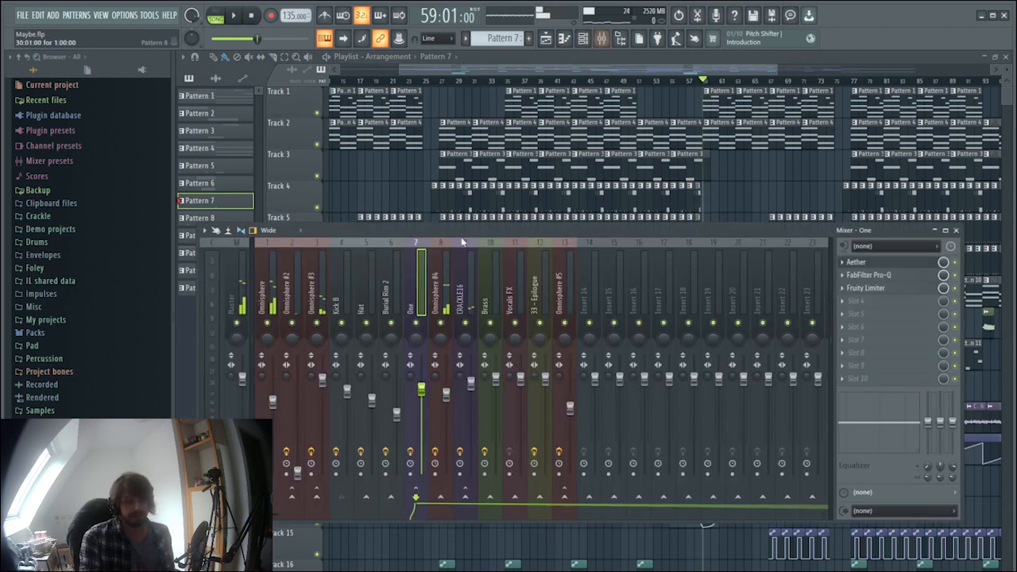
pyautogui.press('Right')
pyautogui.click(715, 78)
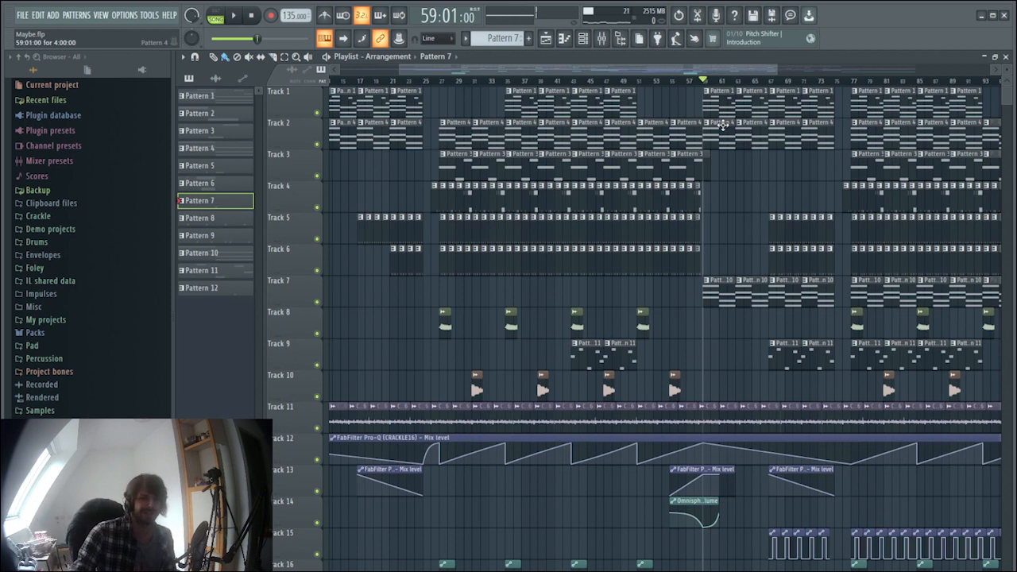
# Step: Compare Omnisphere #4 from bar 59 with its Aether, FabFilter Pro-Q and Fruity Compressor effects bypassed and then re-enabled
pyautogui.click(592, 38)
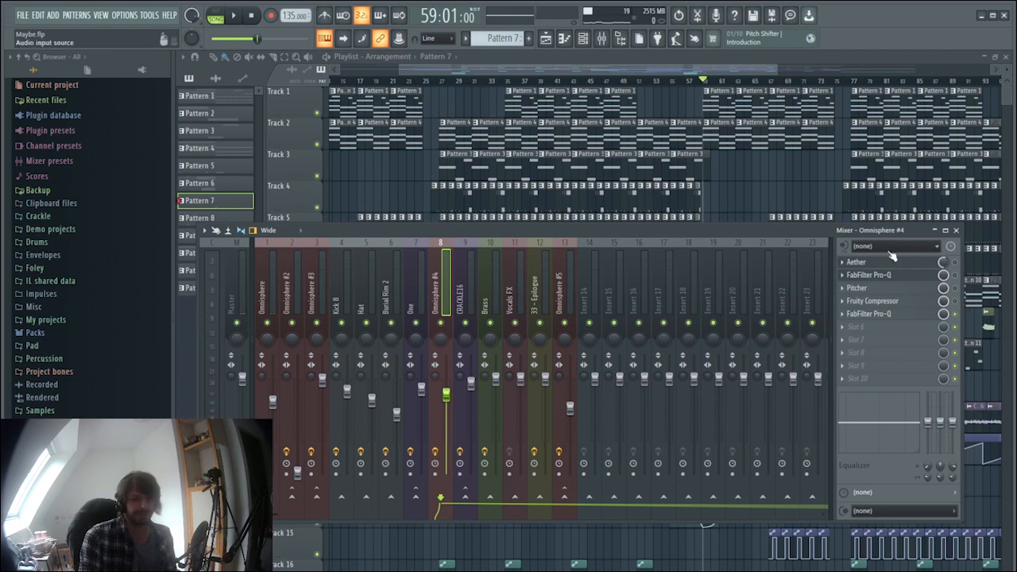
pyautogui.click(234, 17)
pyautogui.press('space')
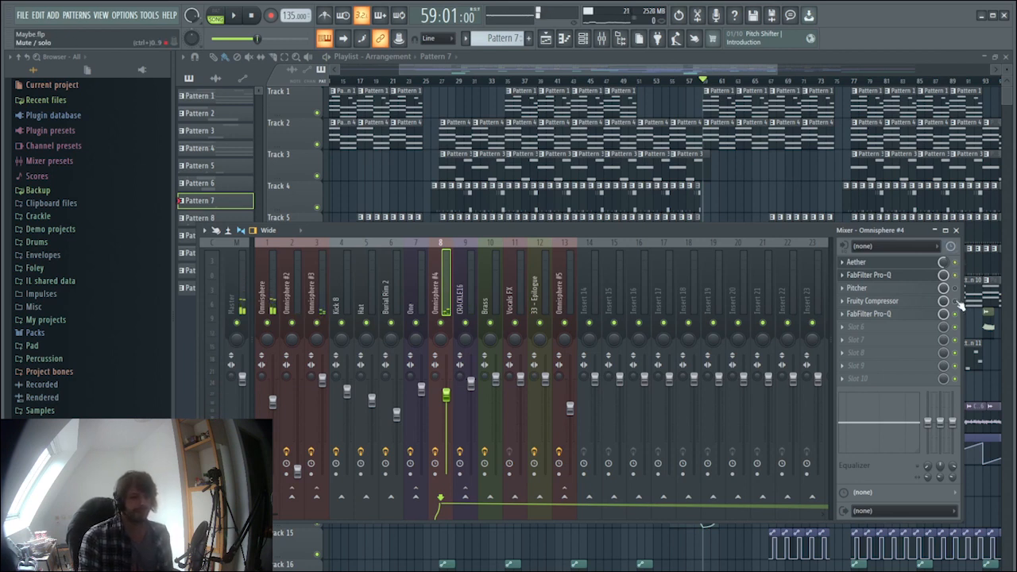
pyautogui.click(236, 16)
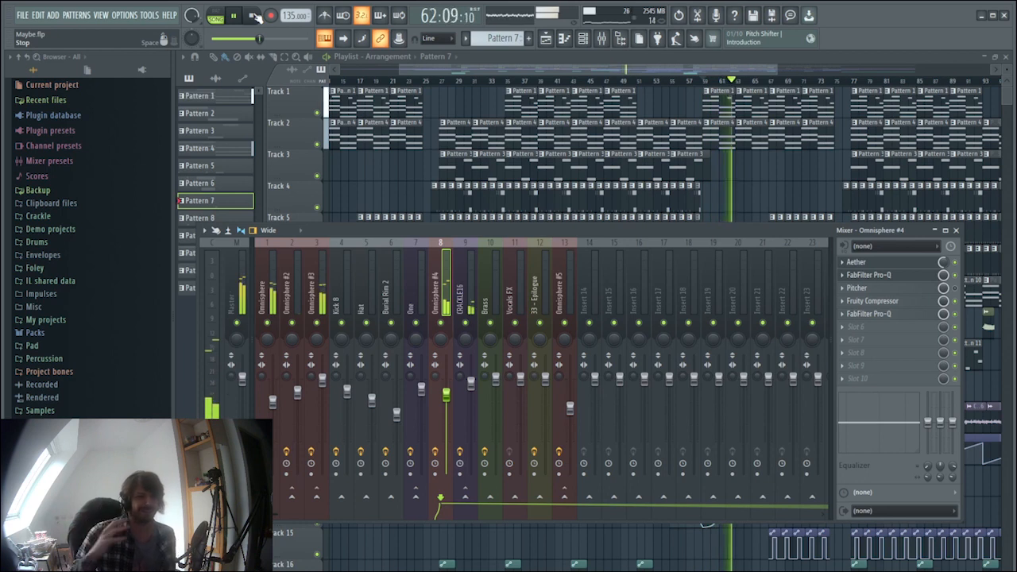
# Step: Follow the playback and automation clips around bar 67, and continue playing from bar 73 into the next section
pyautogui.moveTo(592, 70); pyautogui.dragTo(691, 71)
pyautogui.scroll(-4, 646, 191)
pyautogui.scroll(-1, 631, 232)
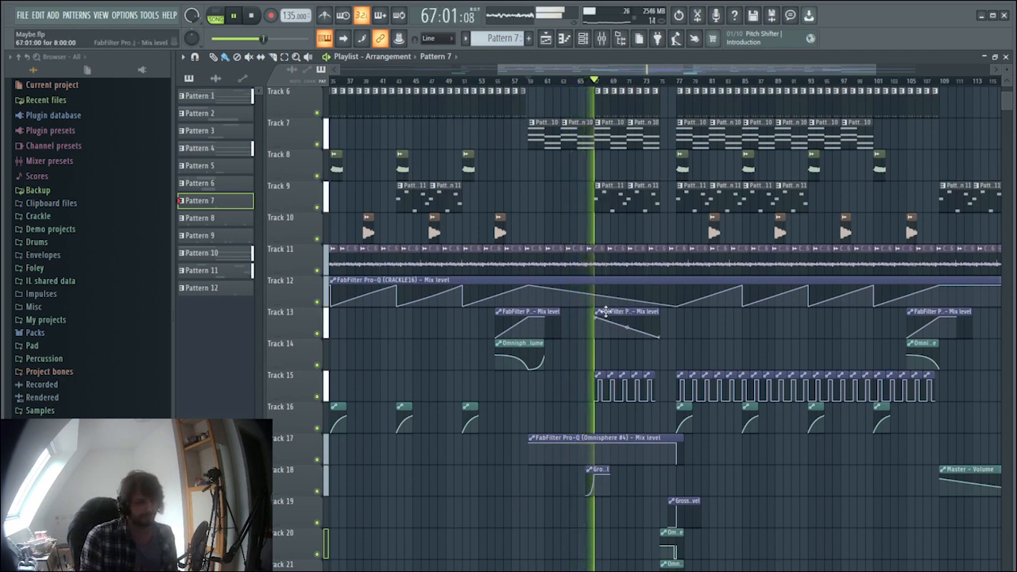
pyautogui.click(648, 82)
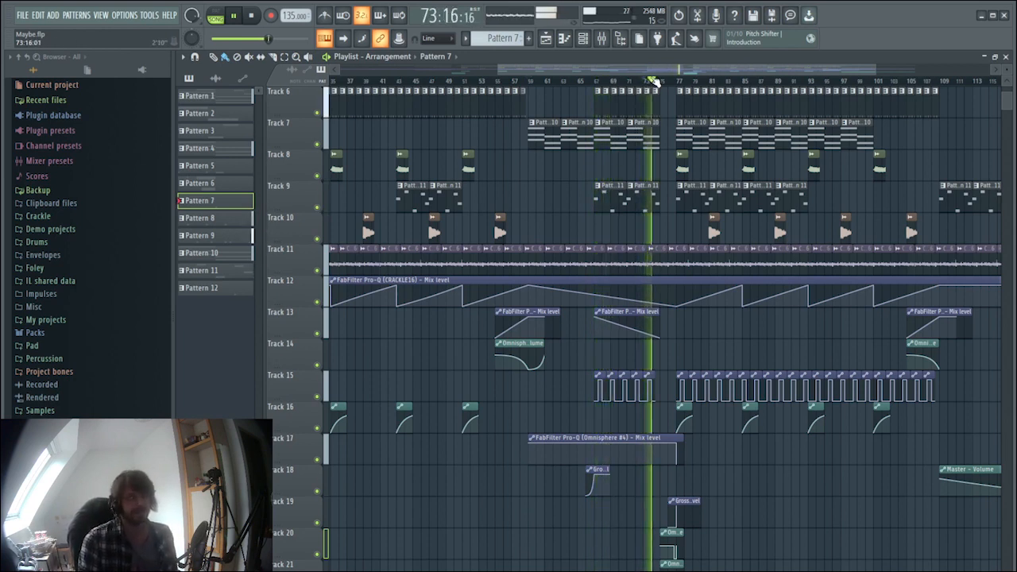
pyautogui.scroll(5, 658, 133)
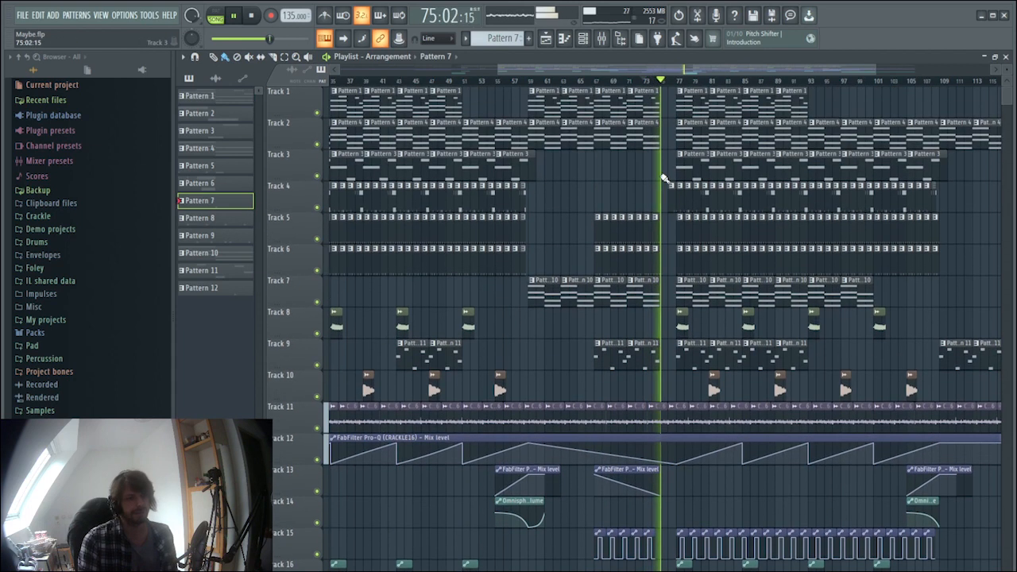
# Step: Stop the playback, return to the song start, and examine the automation clips on Tracks 19 to 23 around bar 75
pyautogui.scroll(-2, 658, 134)
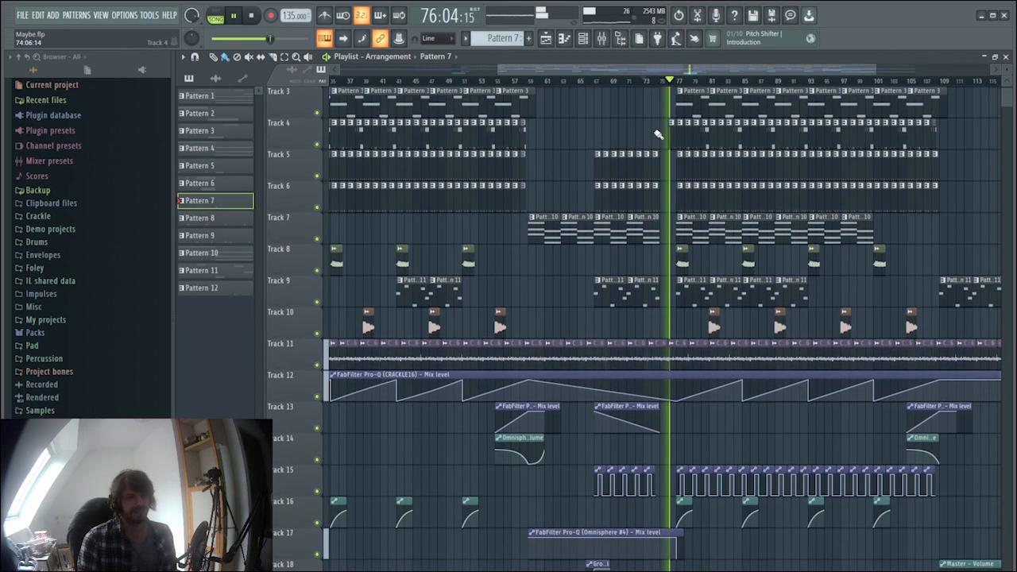
pyautogui.click(252, 18)
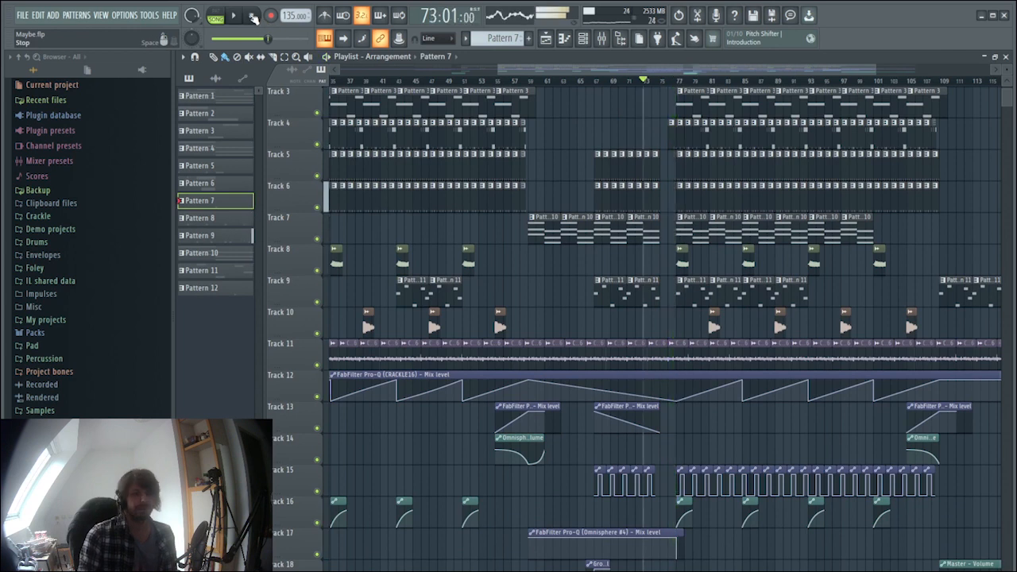
pyautogui.click(253, 18)
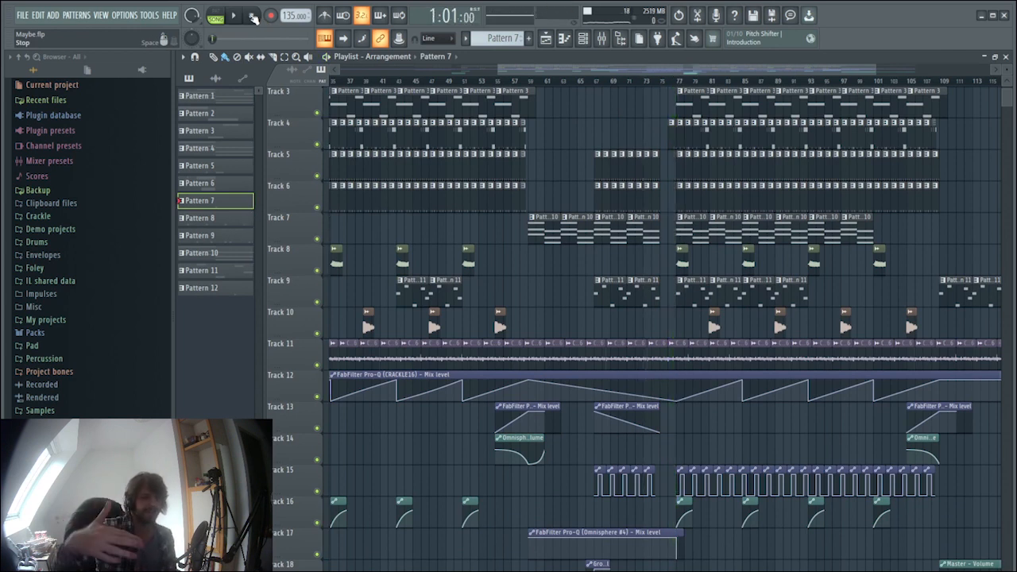
pyautogui.scroll(-9, 679, 467)
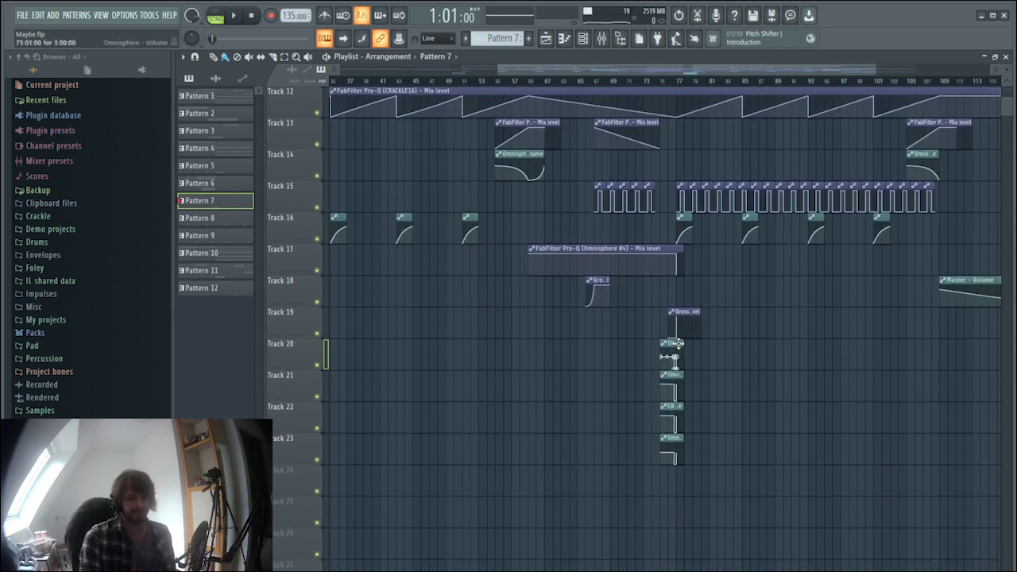
pyautogui.scroll(11, 671, 382)
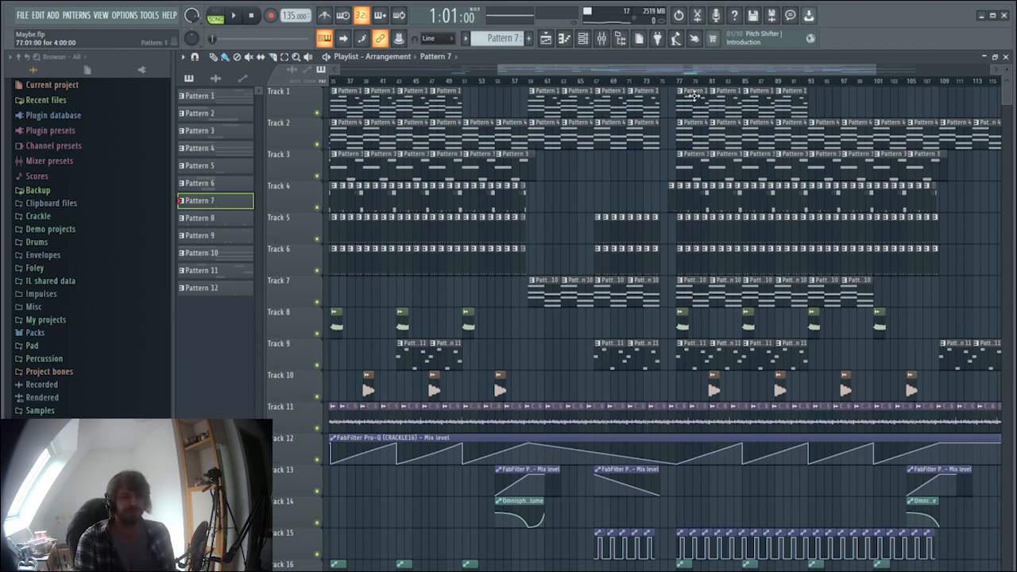
# Step: Play the transition from bar 73 into the section at bar 77, and stop it
pyautogui.click(645, 82)
pyautogui.press('space')
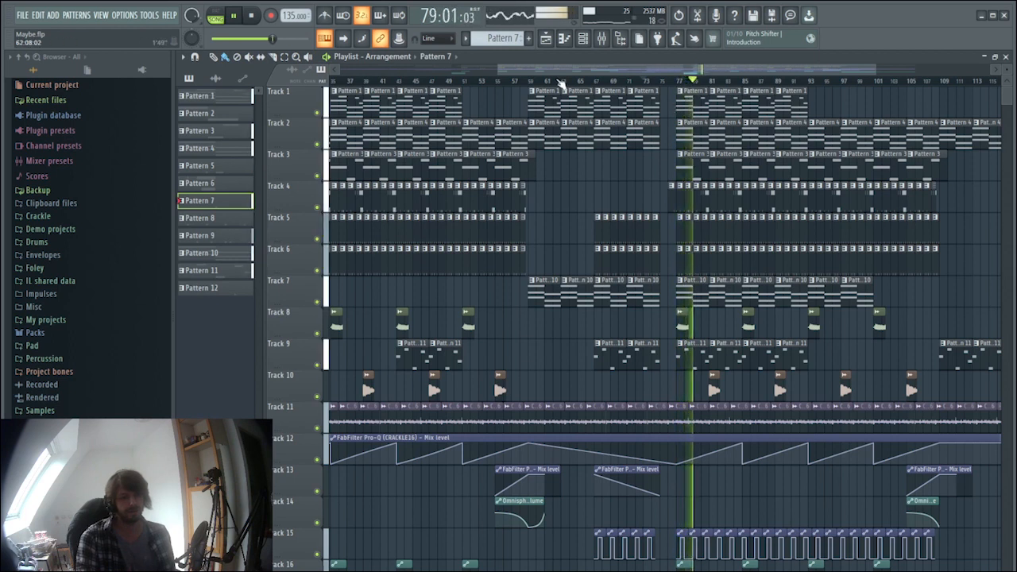
pyautogui.click(251, 15)
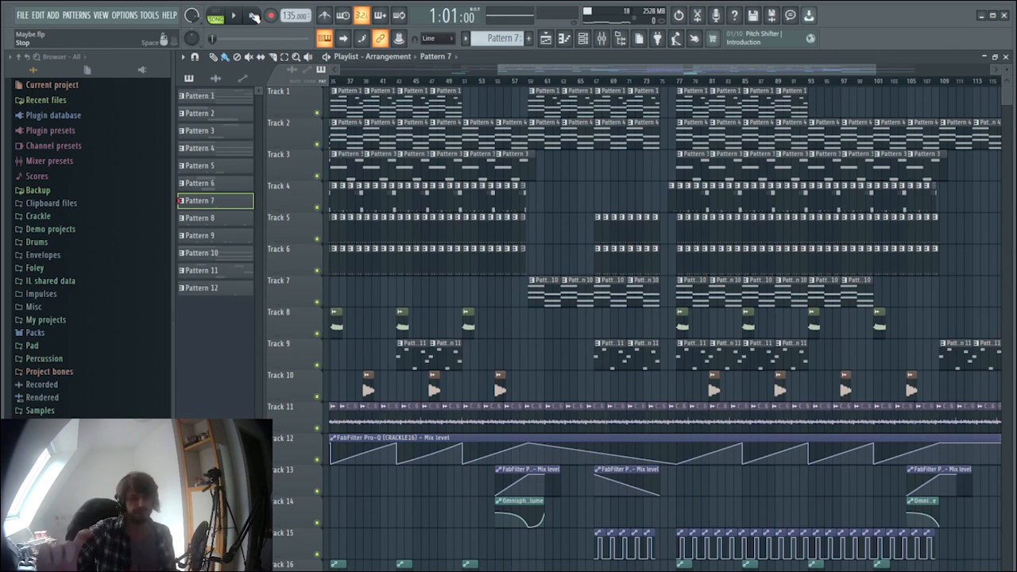
# Step: Examine the filter, Gross Beat and volume automation clips on Tracks 12 to 23 around bars 75 to 77
pyautogui.scroll(-8, 738, 357)
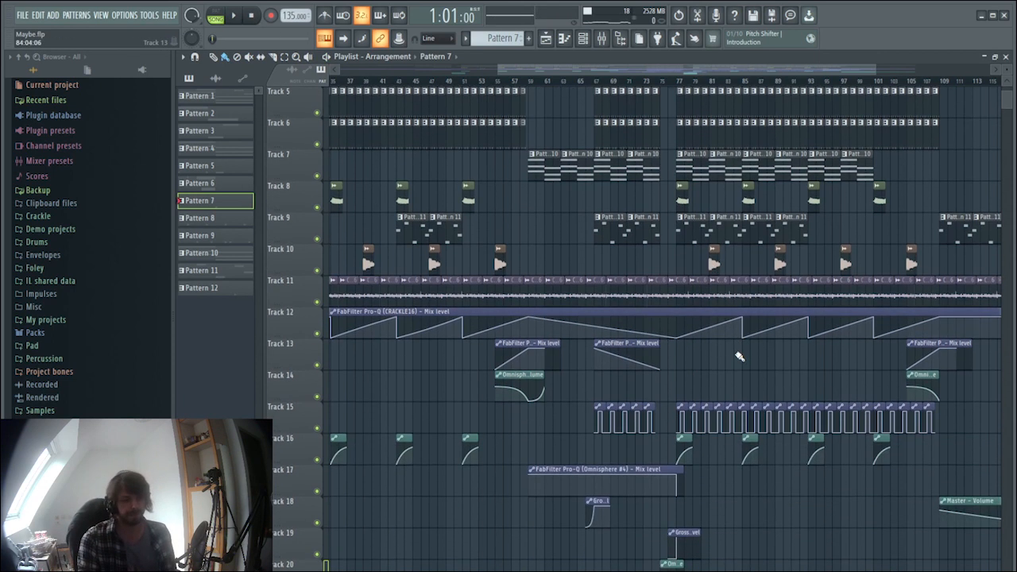
pyautogui.scroll(3, 720, 391)
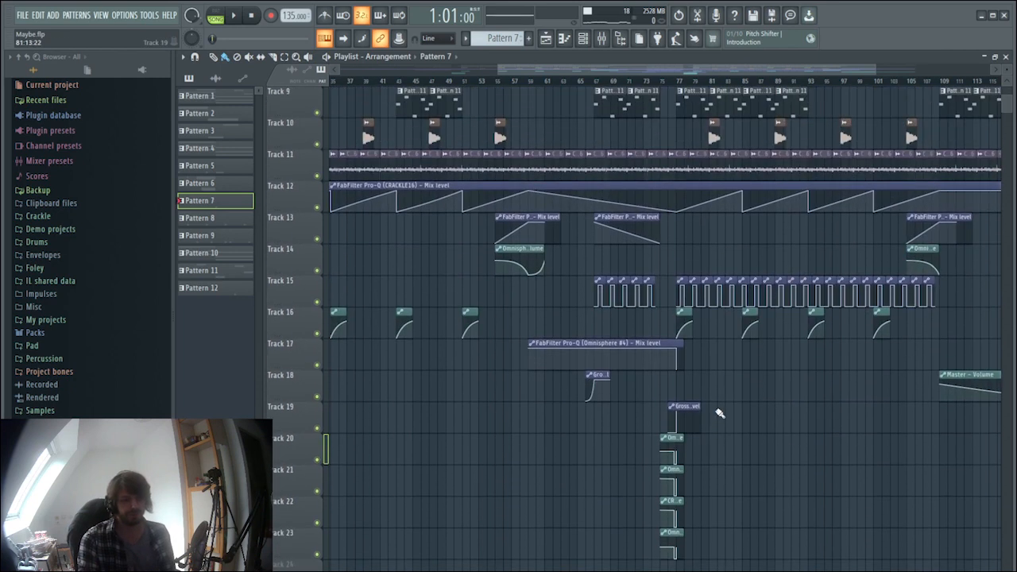
pyautogui.moveTo(874, 69); pyautogui.dragTo(716, 71)
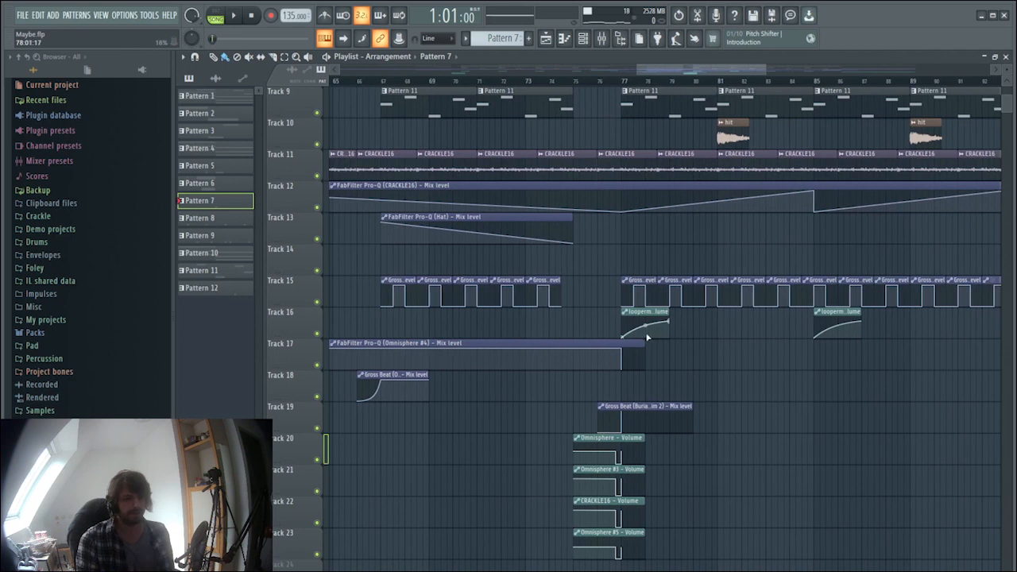
pyautogui.scroll(8, 648, 338)
pyautogui.scroll(-6, 623, 312)
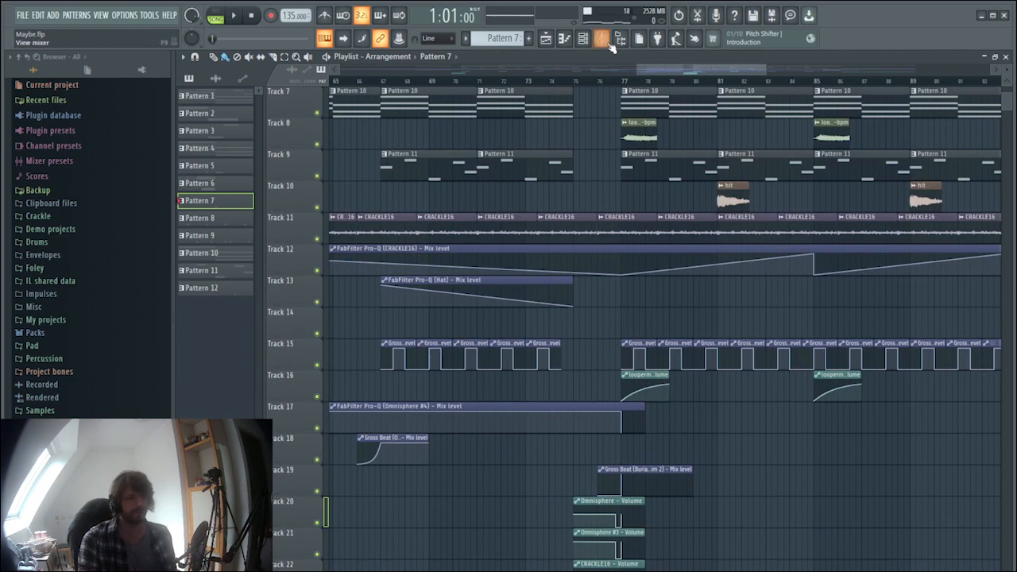
# Step: Solo Track 5, put the song position at bar 77, and unmute the Gross Beat automation on Track 15
pyautogui.scroll(5, 586, 307)
pyautogui.rightClick(317, 209)
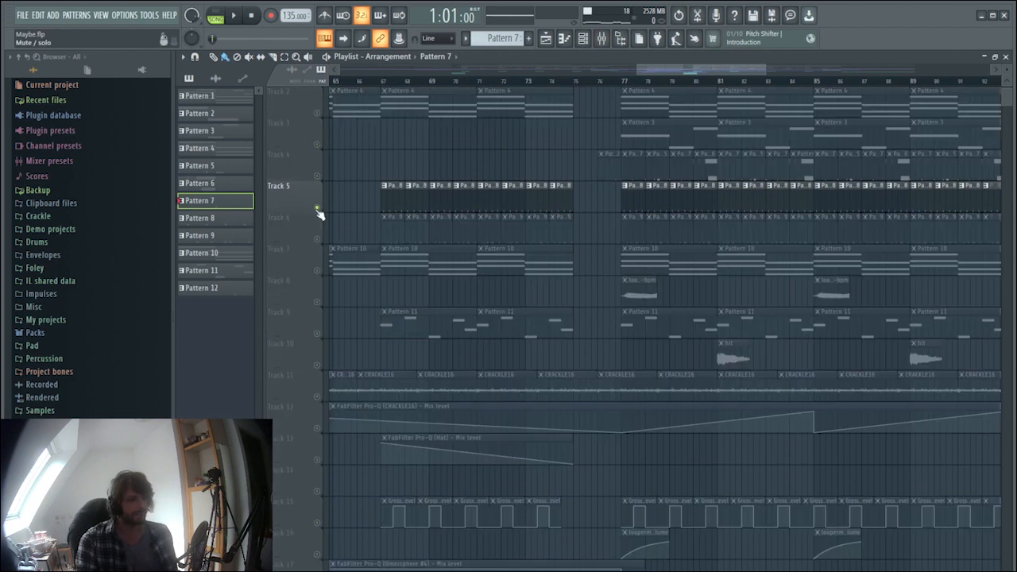
pyautogui.click(628, 82)
pyautogui.moveTo(630, 81); pyautogui.dragTo(624, 81)
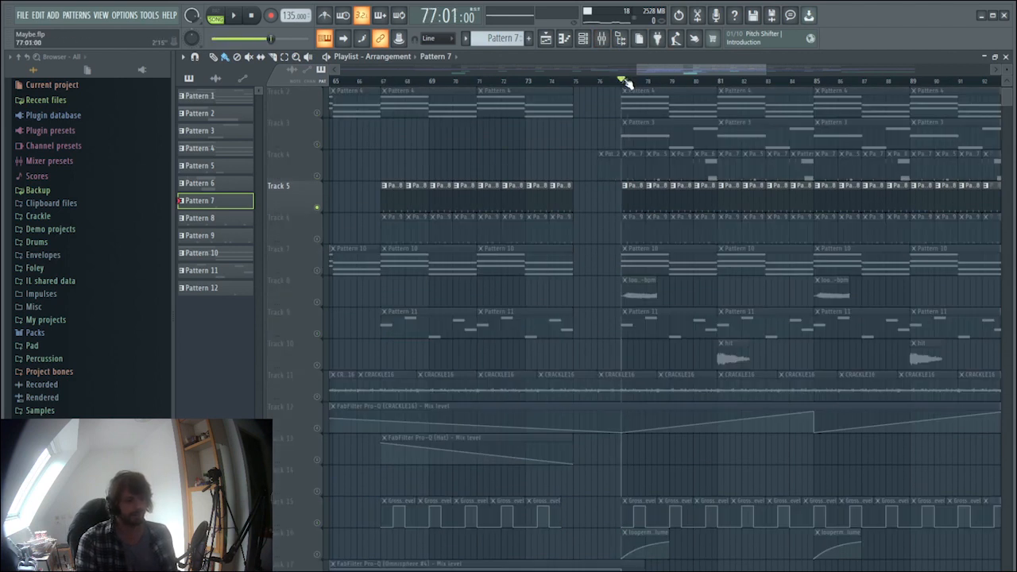
pyautogui.click(318, 524)
pyautogui.scroll(-5, 334, 477)
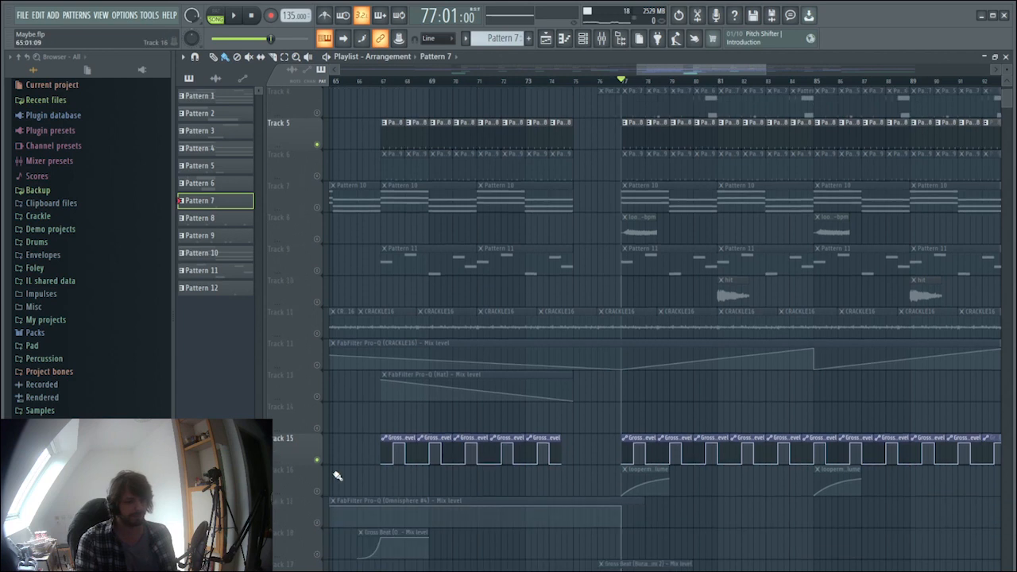
pyautogui.scroll(6, 484, 229)
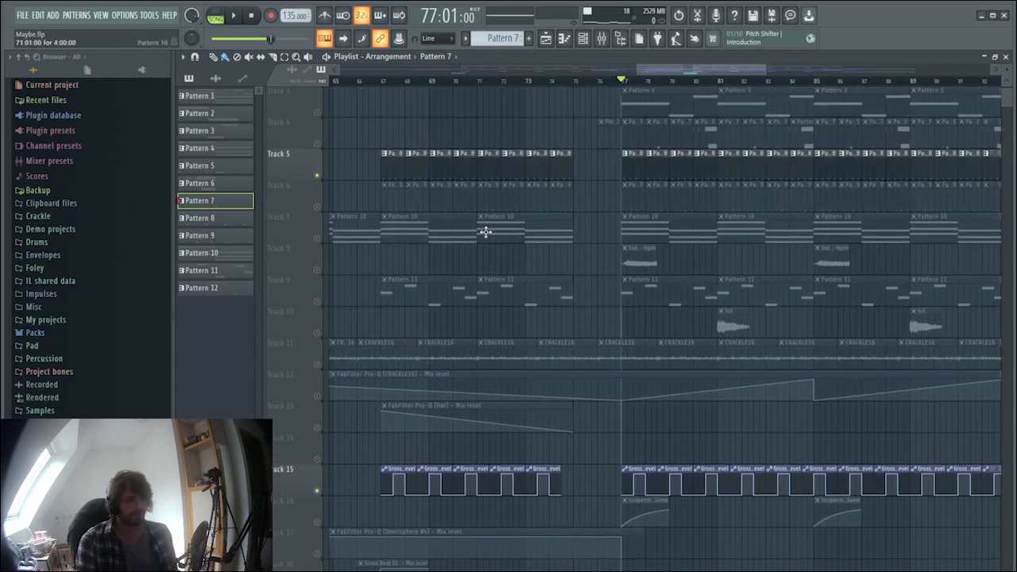
# Step: Play the soloed parts from bar 77, unmute Track 6 during playback, and stop
pyautogui.press('space')
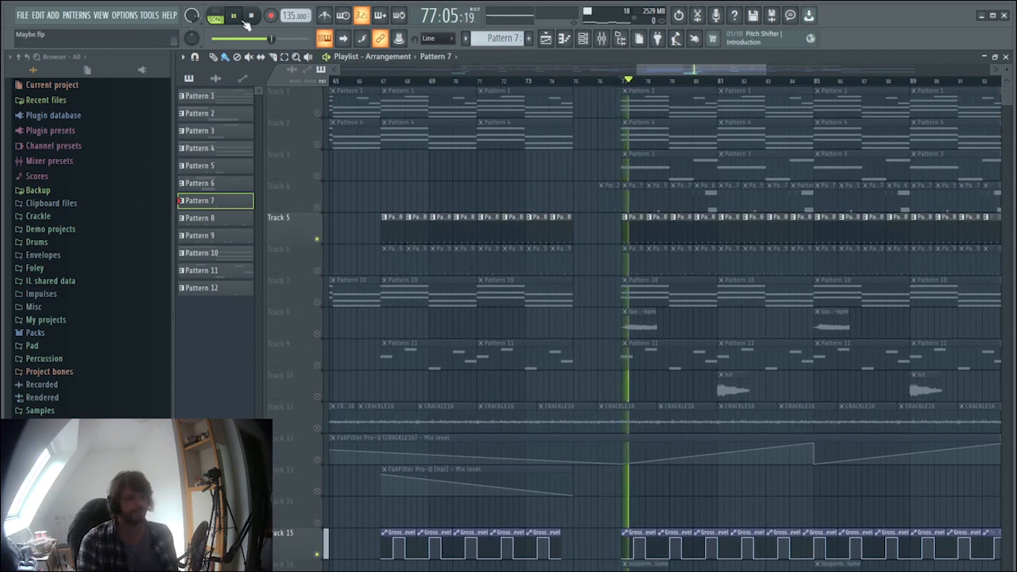
pyautogui.click(318, 271)
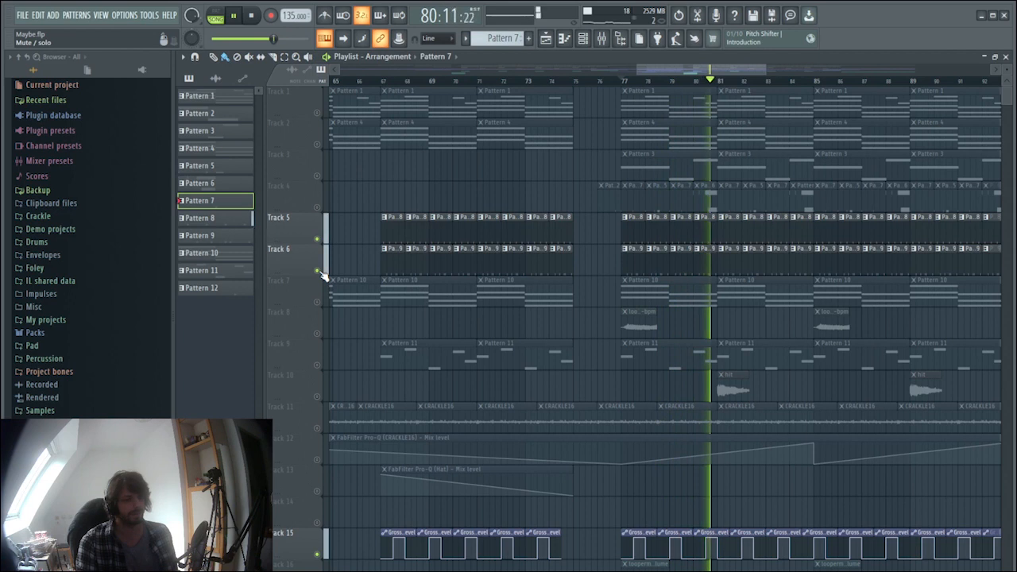
pyautogui.click(256, 17)
# Step: Open the Gross Beat effect on the Hat mixer track
pyautogui.click(601, 38)
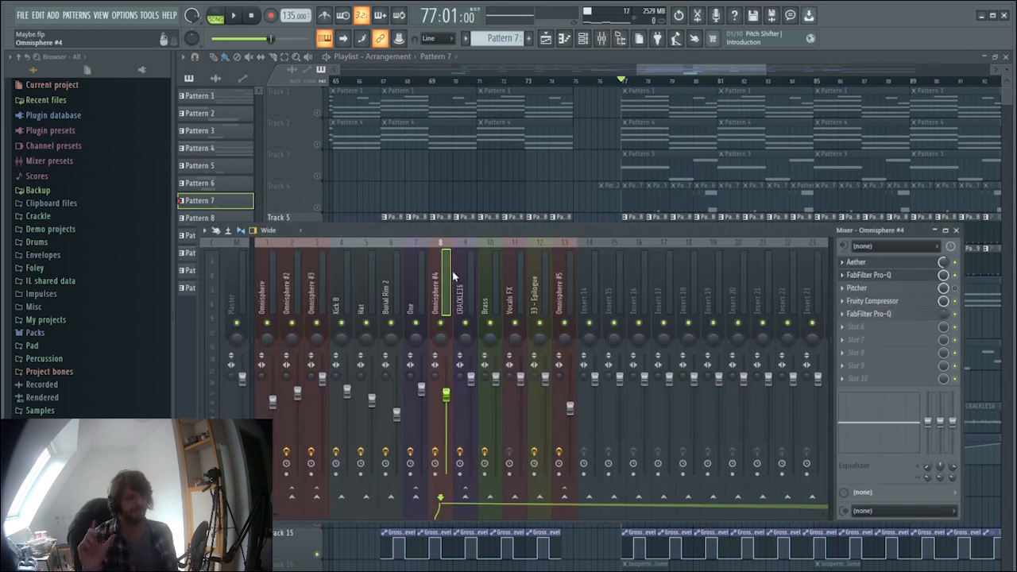
pyautogui.click(358, 295)
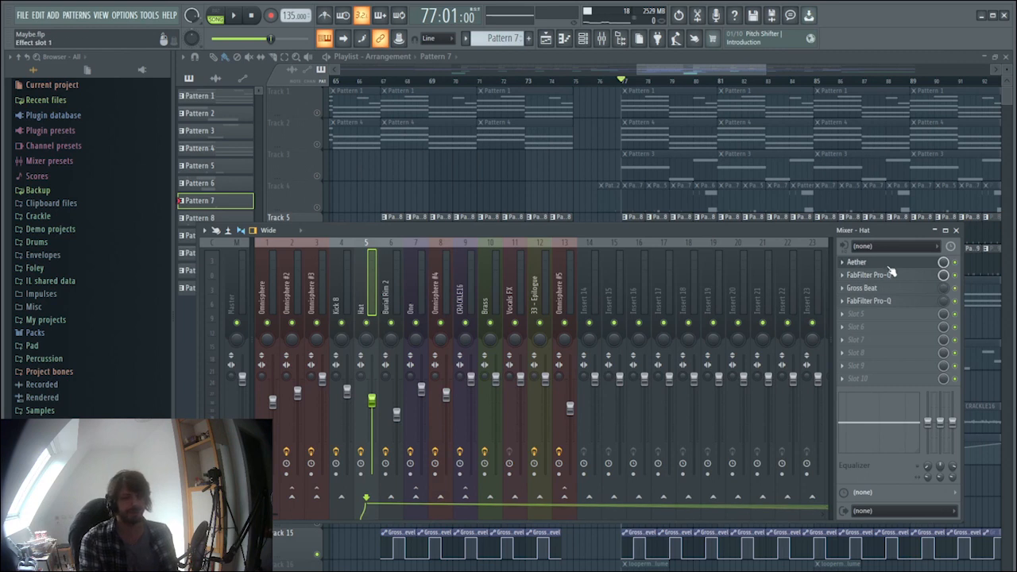
pyautogui.click(892, 289)
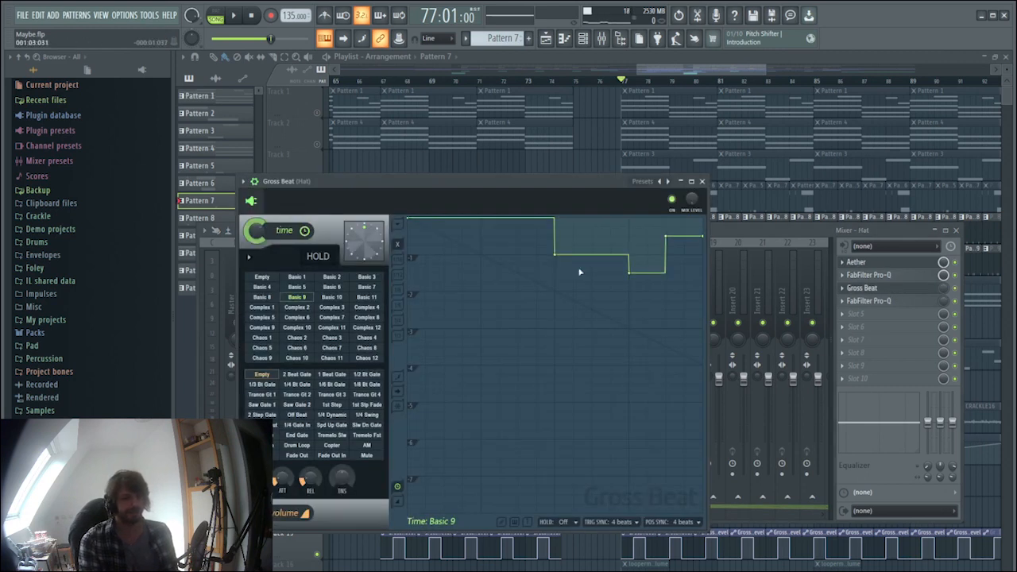
# Step: Play from bar 77 twice while following the Basic 9 time curve in Gross Beat, stopping after each pass
pyautogui.click(236, 18)
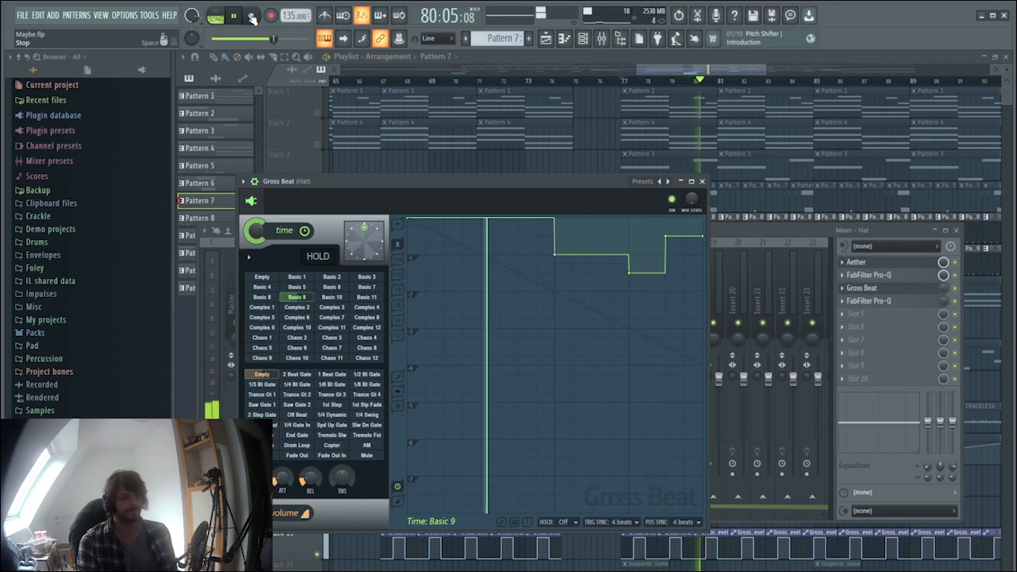
pyautogui.click(252, 17)
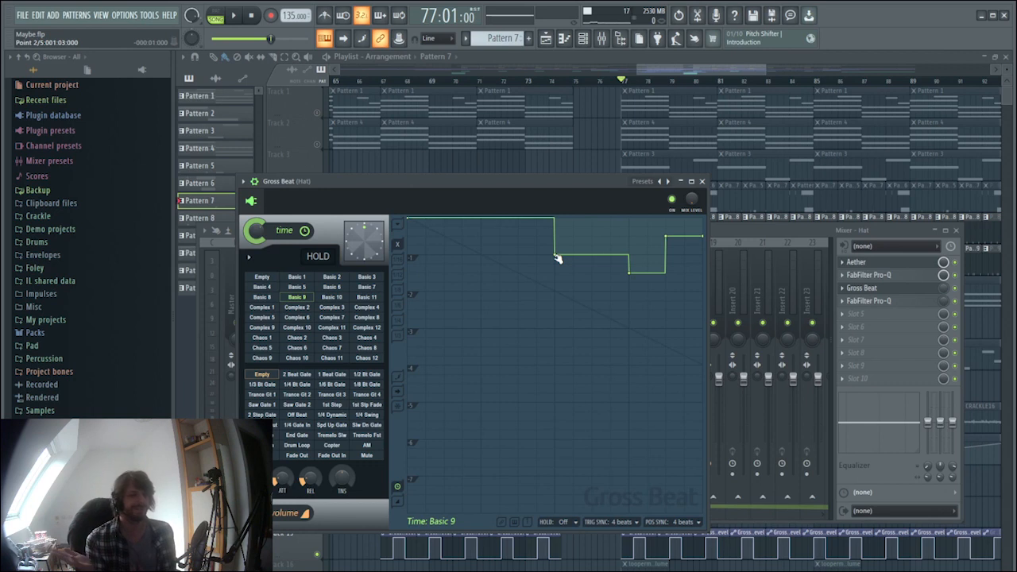
pyautogui.click(236, 16)
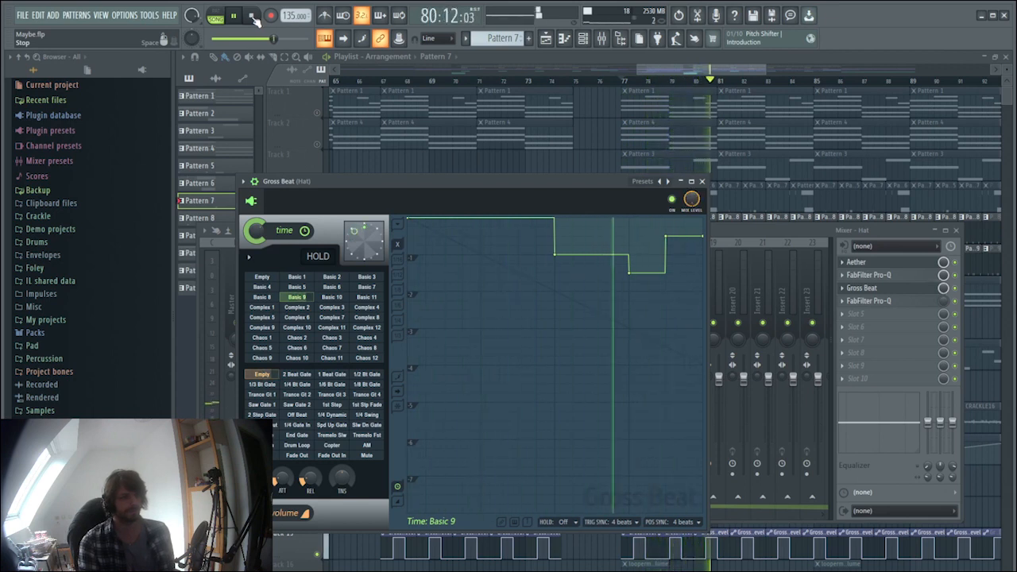
pyautogui.click(253, 16)
# Step: Close the Gross Beat and mixer windows, solo Track 6 briefly, and unmute all playlist tracks
pyautogui.click(685, 66)
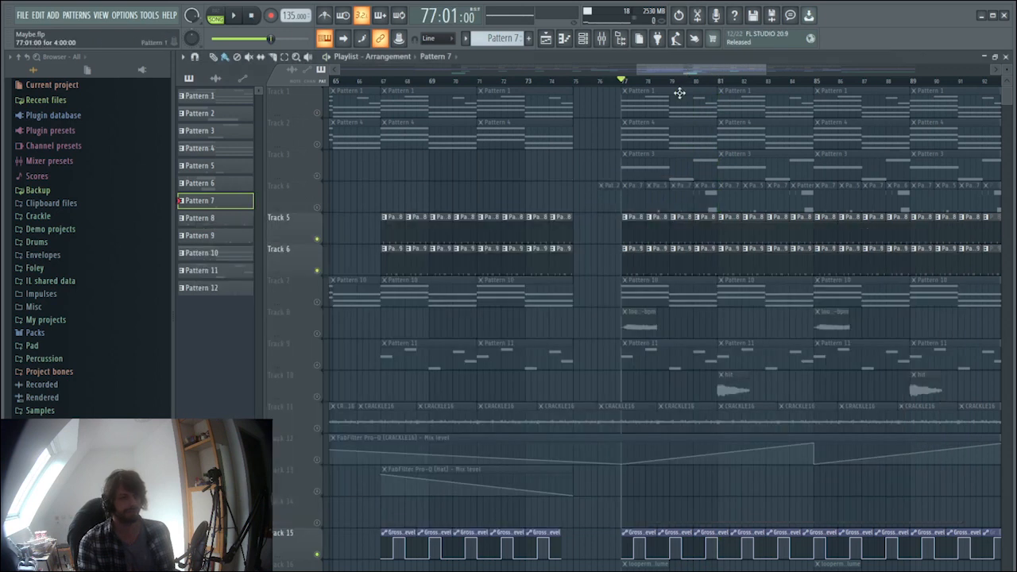
pyautogui.keyDown('ctrl'); pyautogui.click(317, 270); pyautogui.keyUp('ctrl')
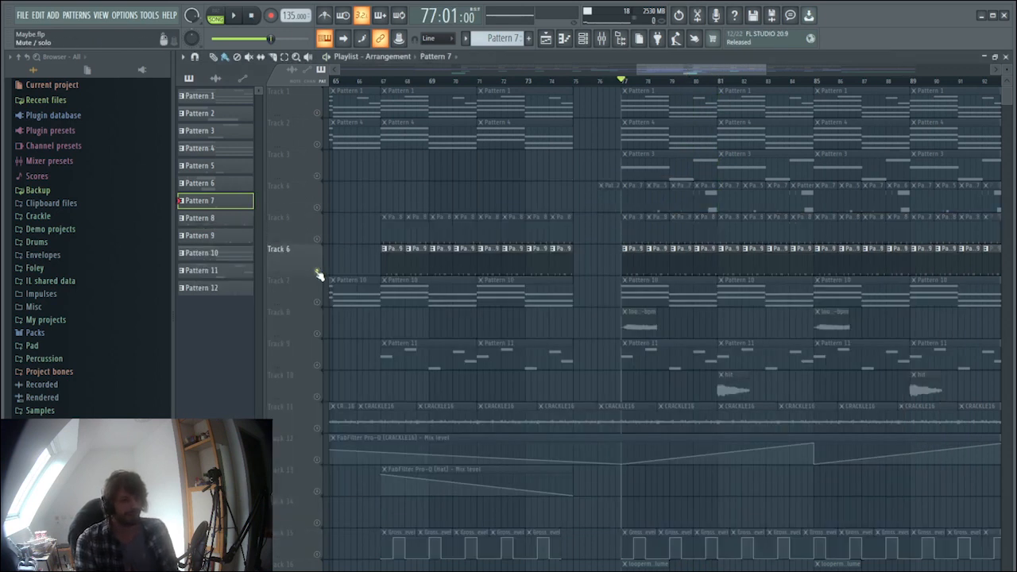
pyautogui.keyDown('ctrl'); pyautogui.click(317, 270); pyautogui.keyUp('ctrl')
# Step: Play the full arrangement from bar 89 while viewing the clips up to the song's end, and stop back at the song start
pyautogui.moveTo(703, 70); pyautogui.dragTo(722, 86)
pyautogui.click(680, 79)
pyautogui.press('space')
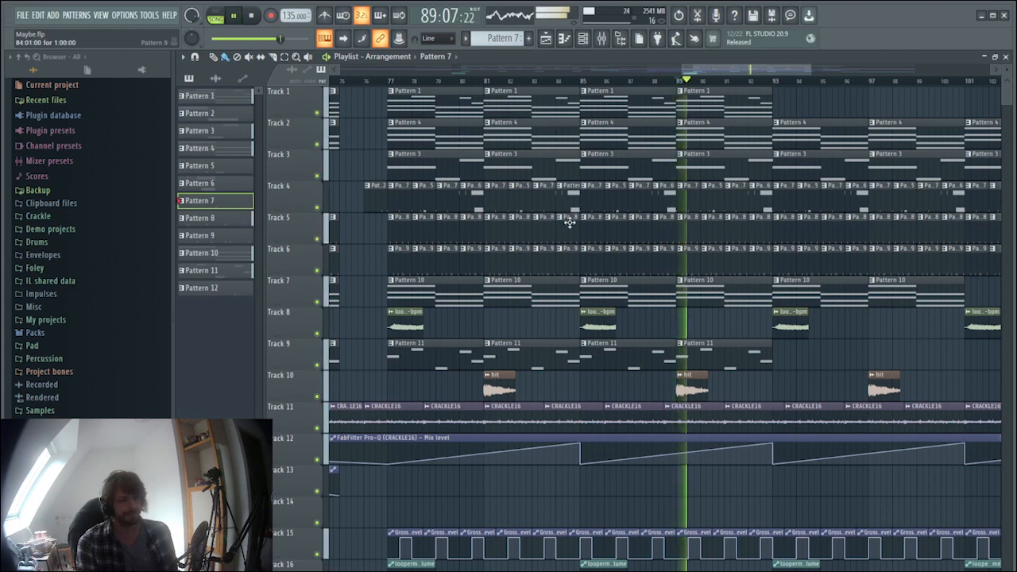
pyautogui.scroll(-4, 611, 232)
pyautogui.scroll(4, 665, 243)
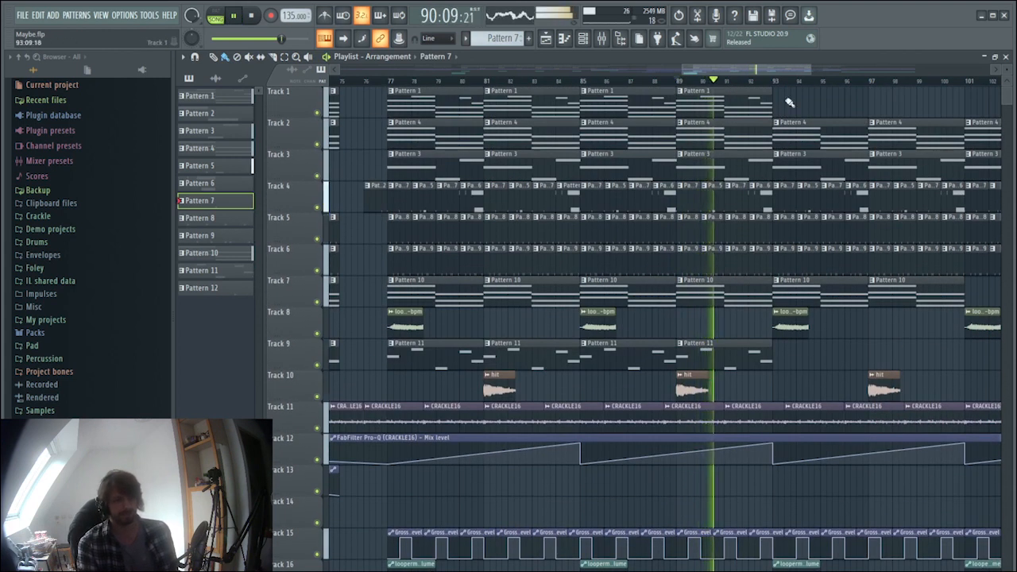
pyautogui.scroll(-2, 795, 108)
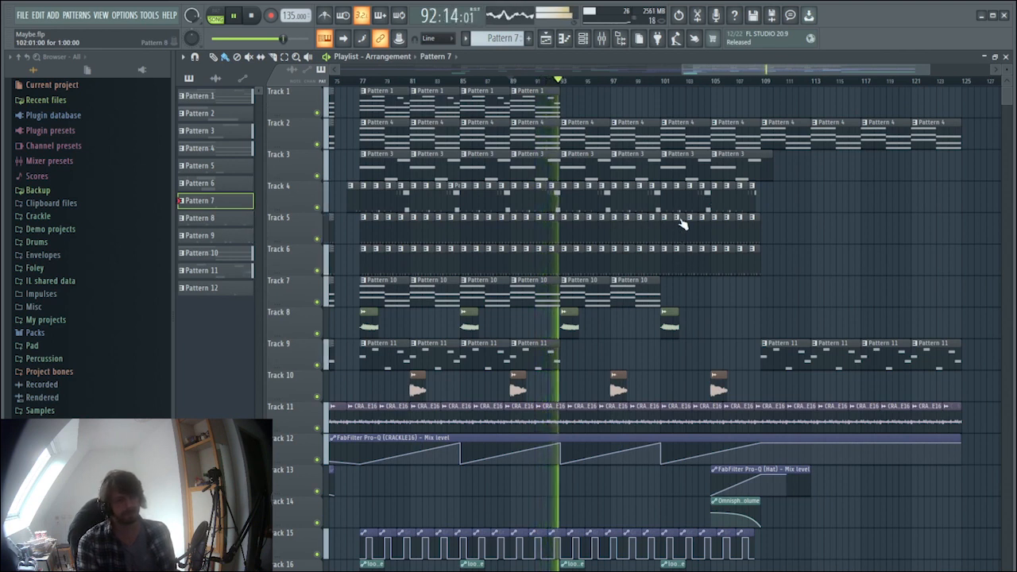
pyautogui.click(253, 16)
pyautogui.click(254, 17)
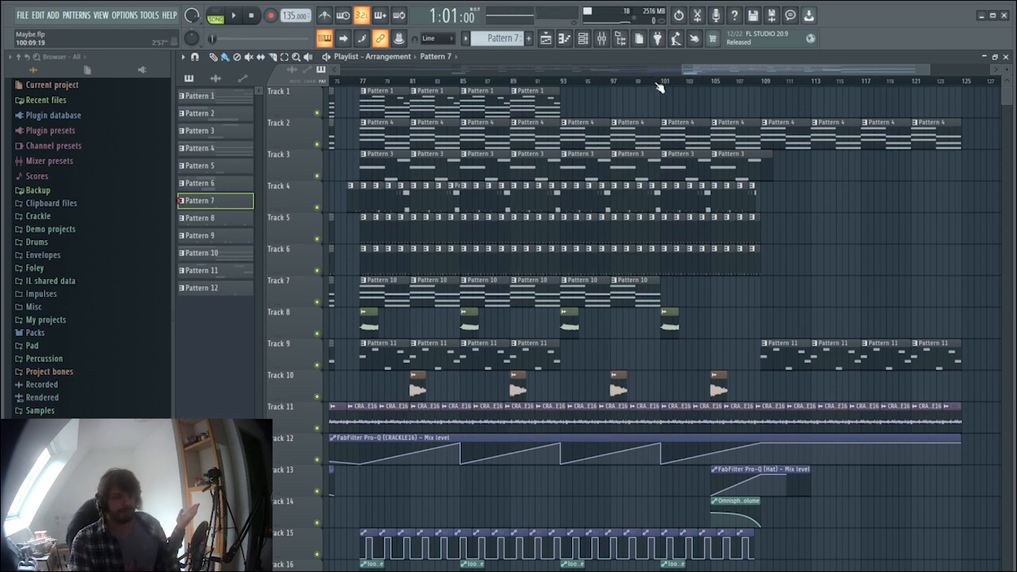
# Step: Review the closing Master volume automation on Track 18 and the arrangement across the whole song
pyautogui.scroll(-4, 661, 236)
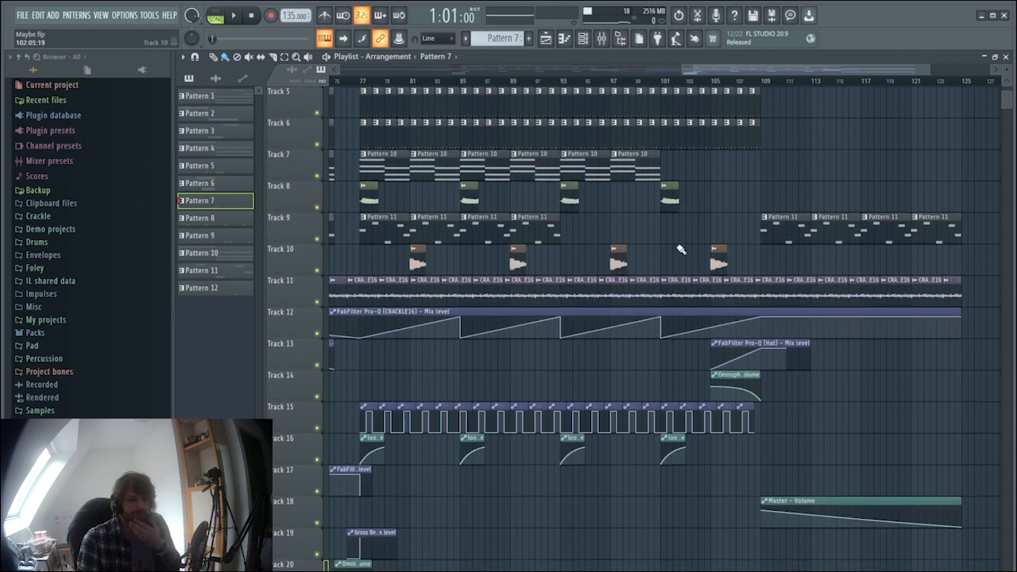
pyautogui.scroll(-4, 689, 83)
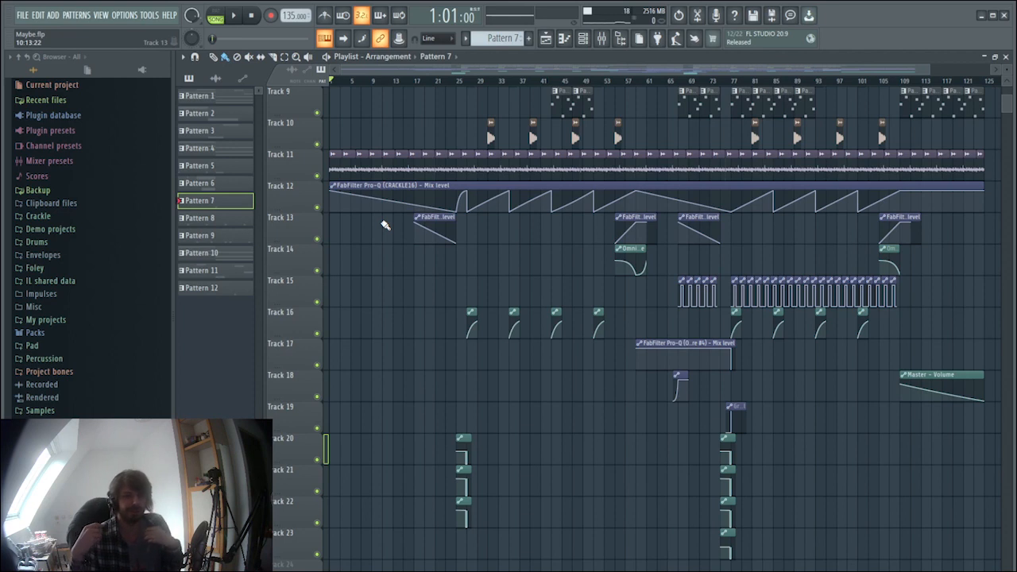
pyautogui.scroll(4, 443, 314)
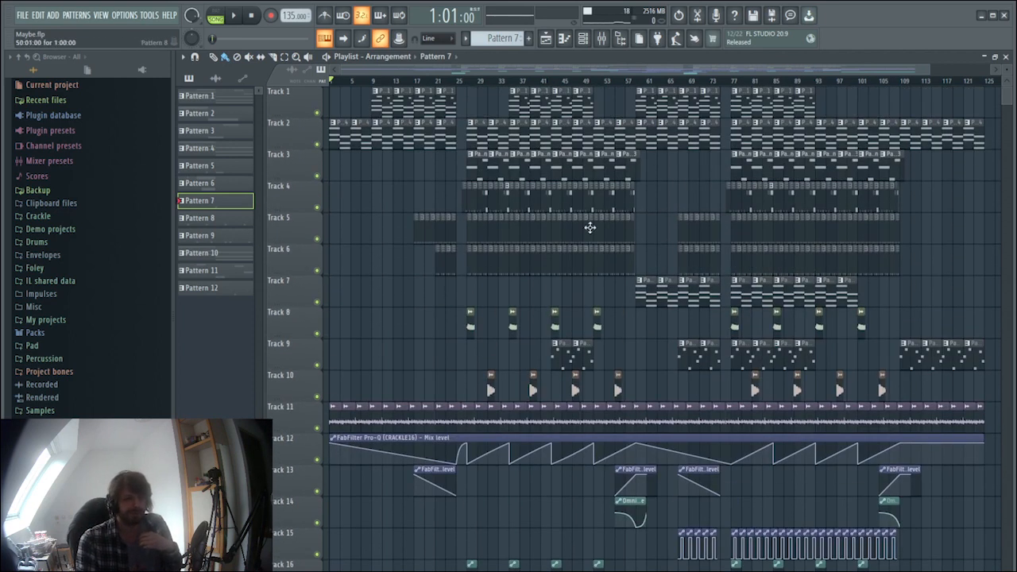
# Step: Inspect the Kick 8 mixer track's effects and routing, and return to the playlist around bar 27
pyautogui.click(601, 38)
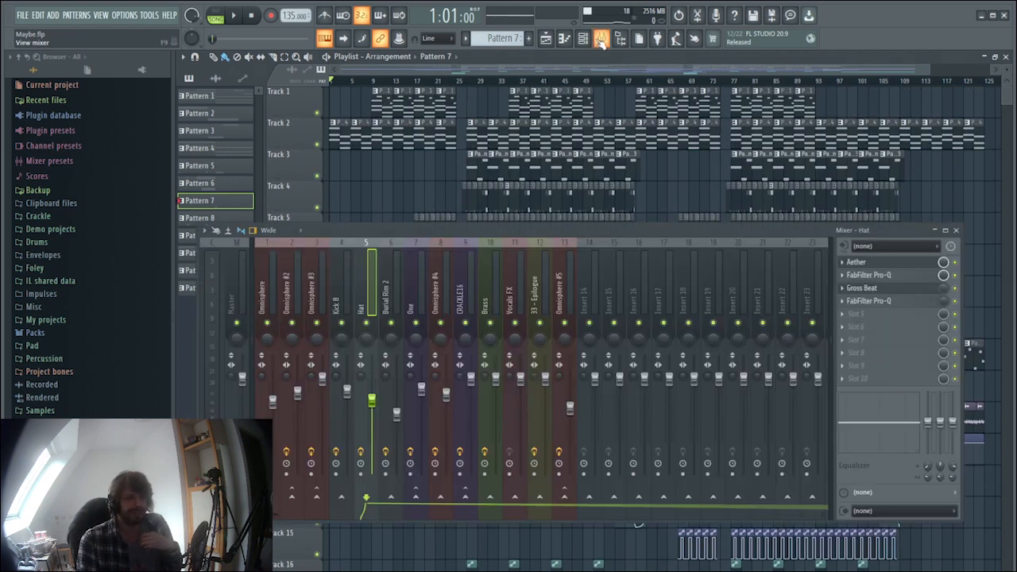
pyautogui.click(339, 294)
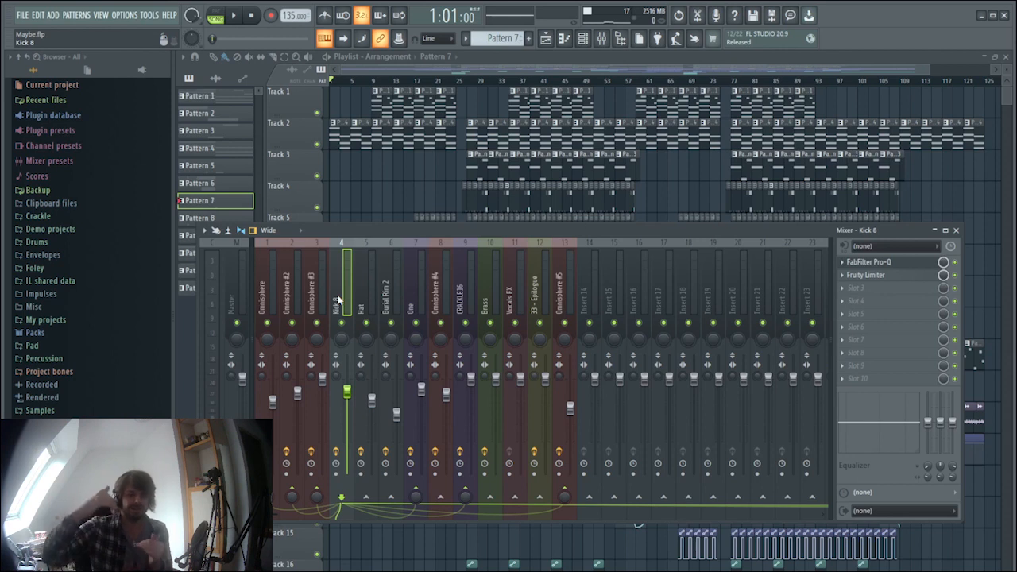
pyautogui.moveTo(929, 70); pyautogui.dragTo(550, 79)
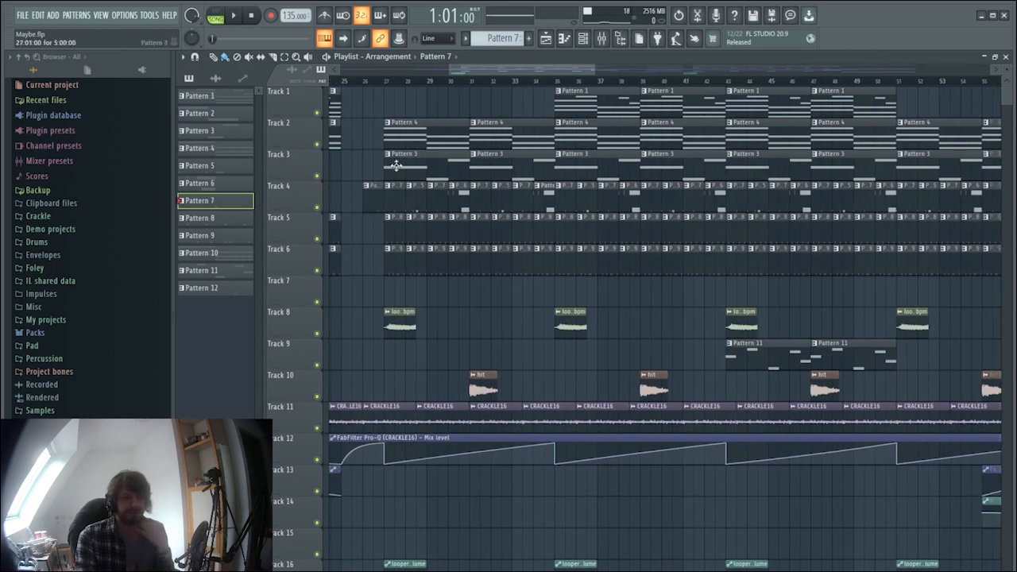
# Step: Play the song from bar 27 with the mixer open to watch the track levels
pyautogui.click(388, 82)
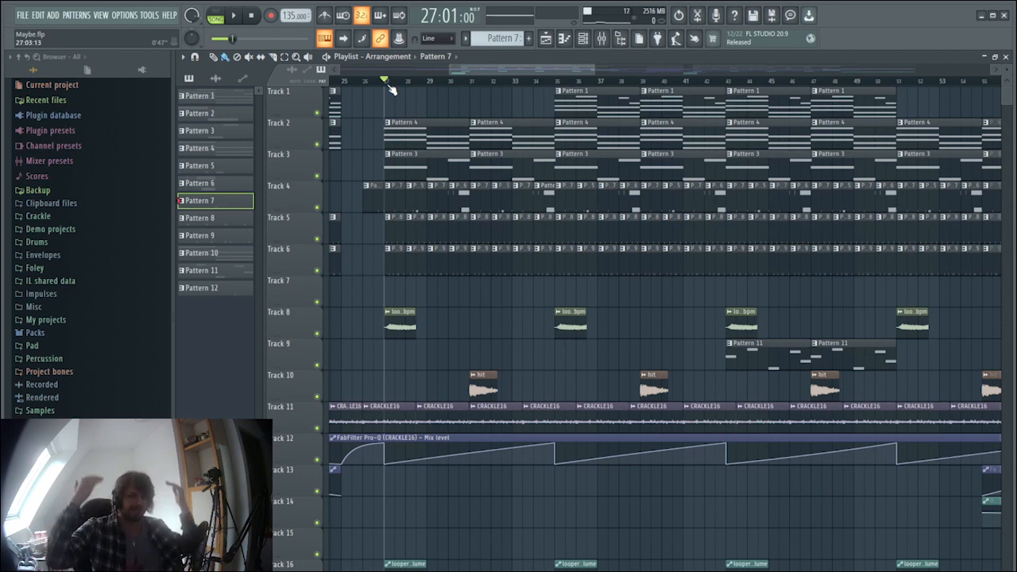
pyautogui.press('space')
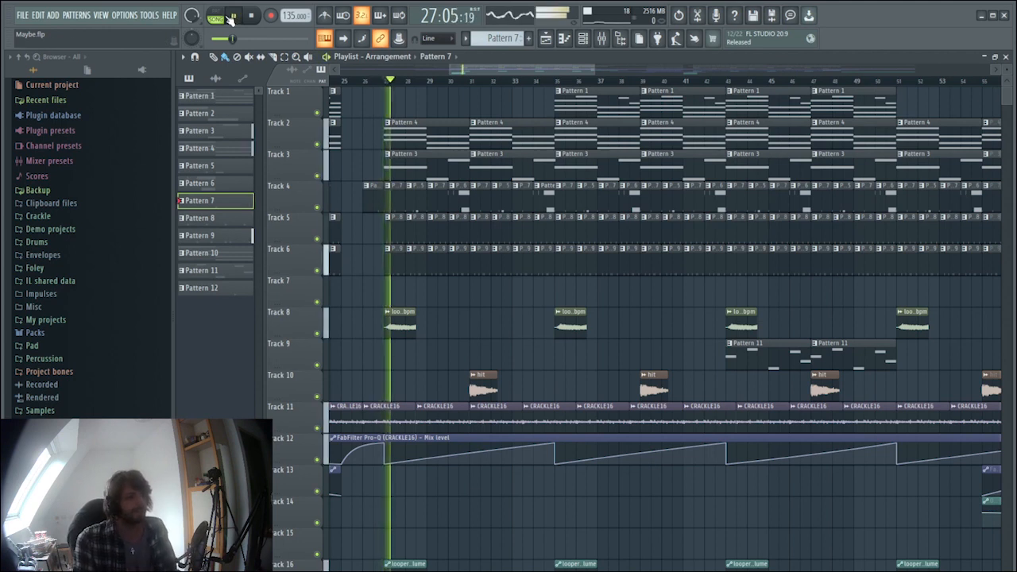
pyautogui.click(601, 38)
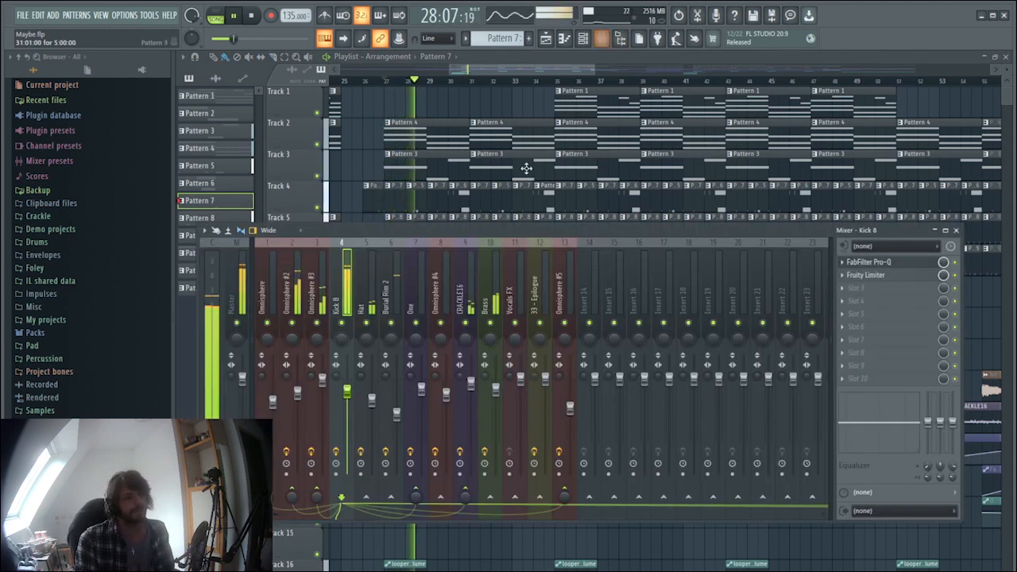
# Step: Examine the second Fruity Limiter on the Omnisphere #2 mixer track during playback, stop the song, and view the Kick 8 track's routing
pyautogui.click(299, 278)
pyautogui.click(866, 287)
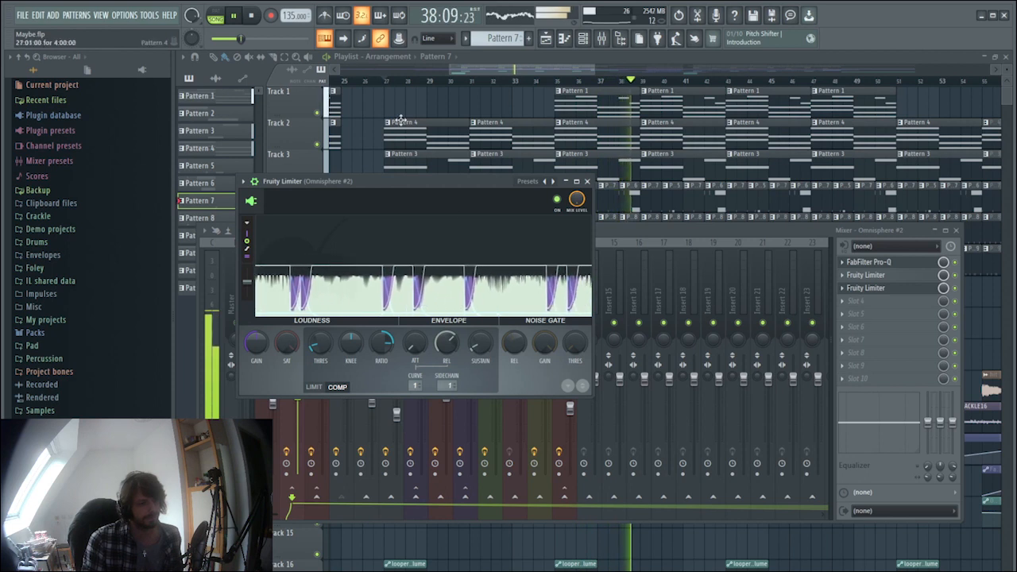
pyautogui.click(252, 17)
pyautogui.click(251, 17)
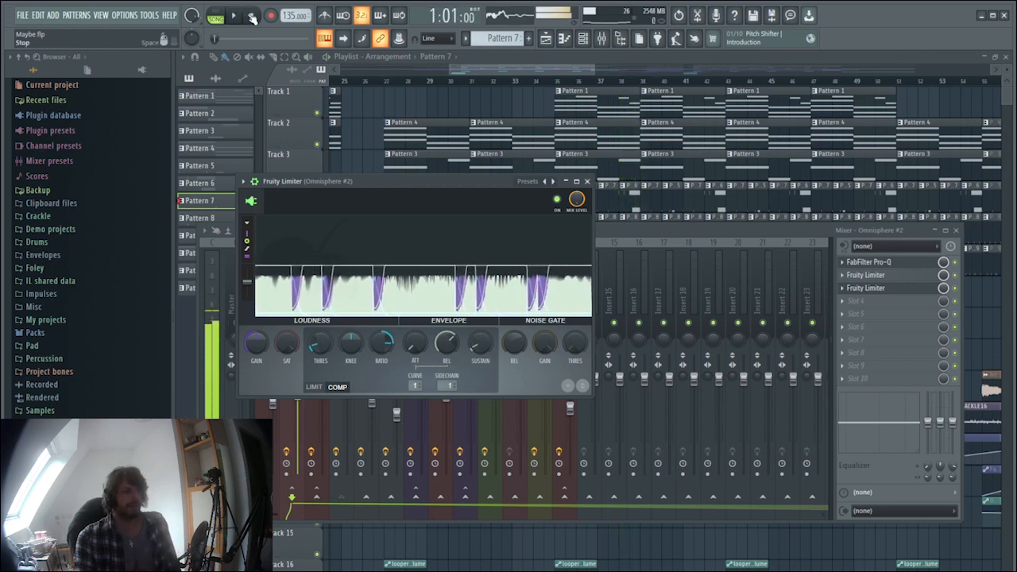
pyautogui.click(660, 241)
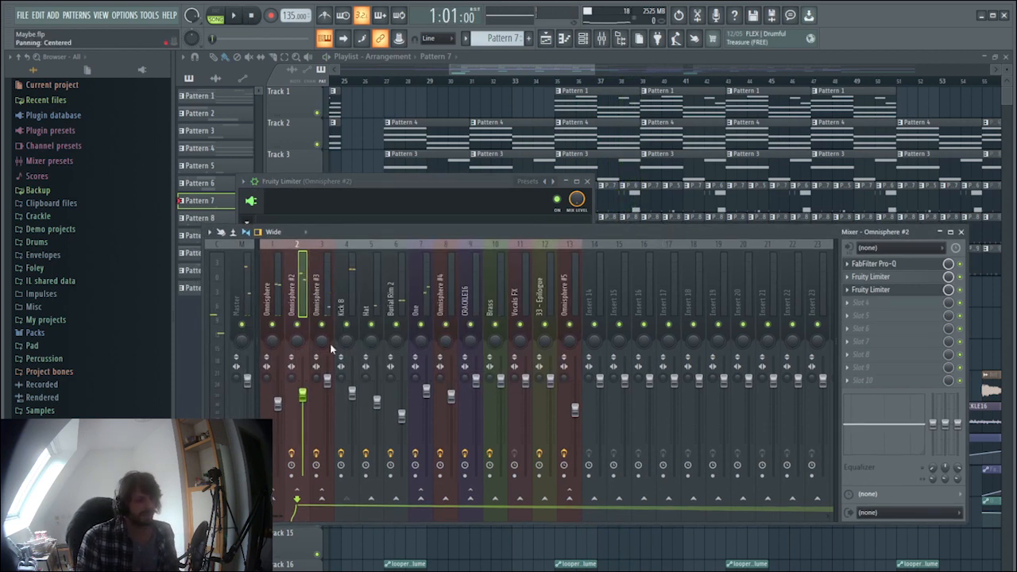
pyautogui.click(346, 356)
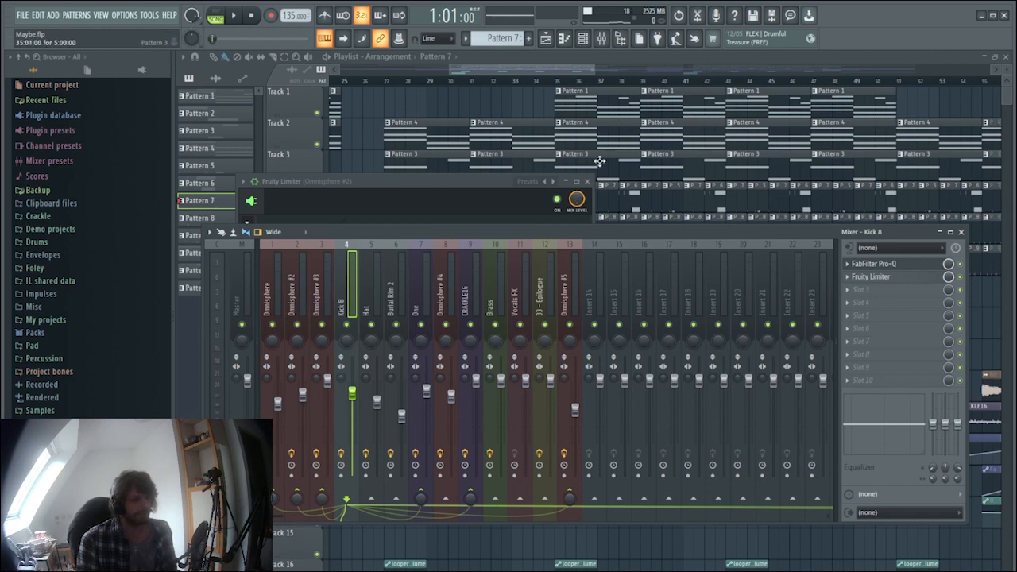
# Step: Play the song from bar 77 while watching the mixer levels, and stop back at the song start
pyautogui.moveTo(564, 73); pyautogui.dragTo(724, 65)
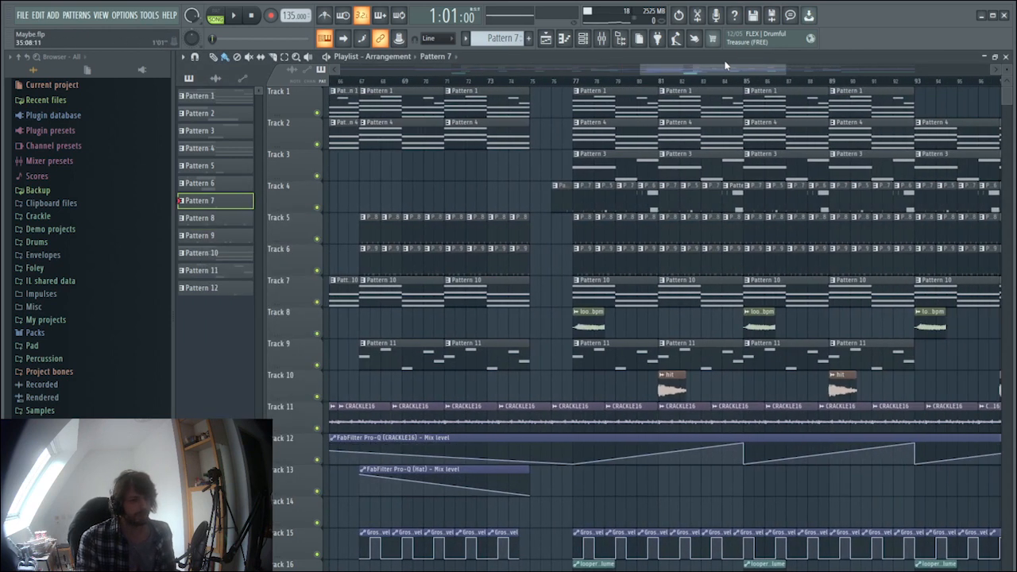
pyautogui.click(574, 82)
pyautogui.press('space')
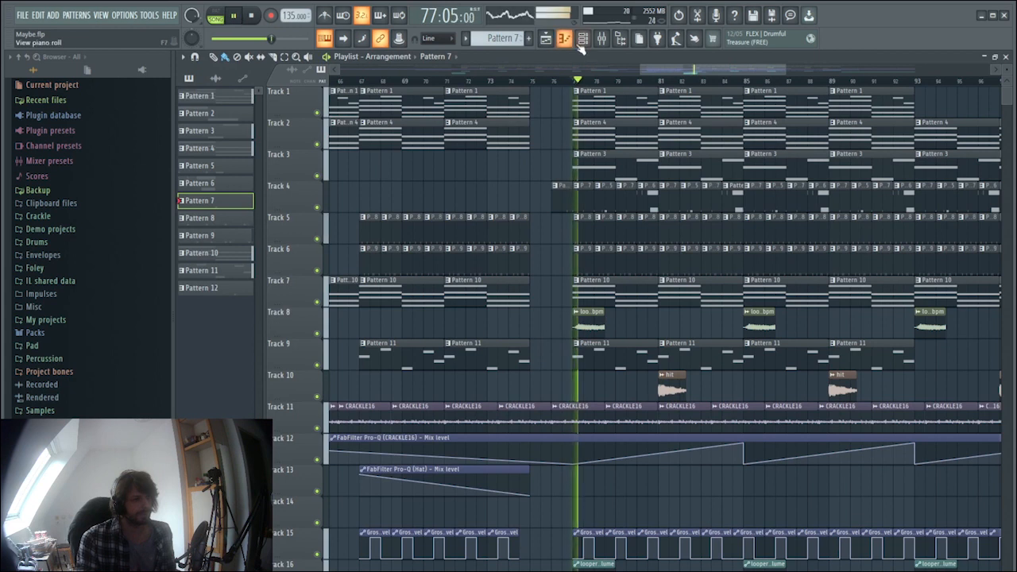
pyautogui.click(602, 38)
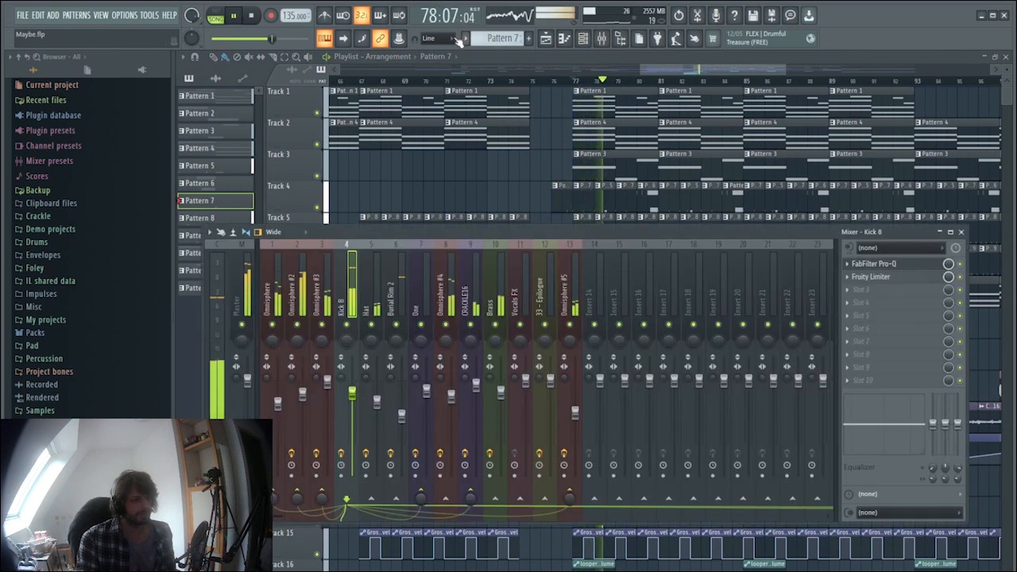
pyautogui.click(252, 17)
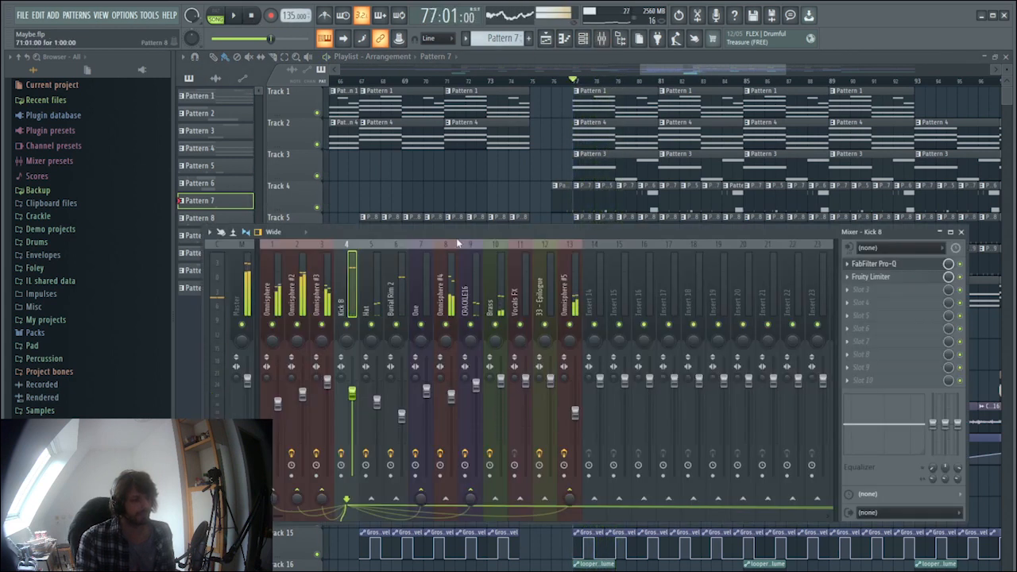
pyautogui.click(253, 17)
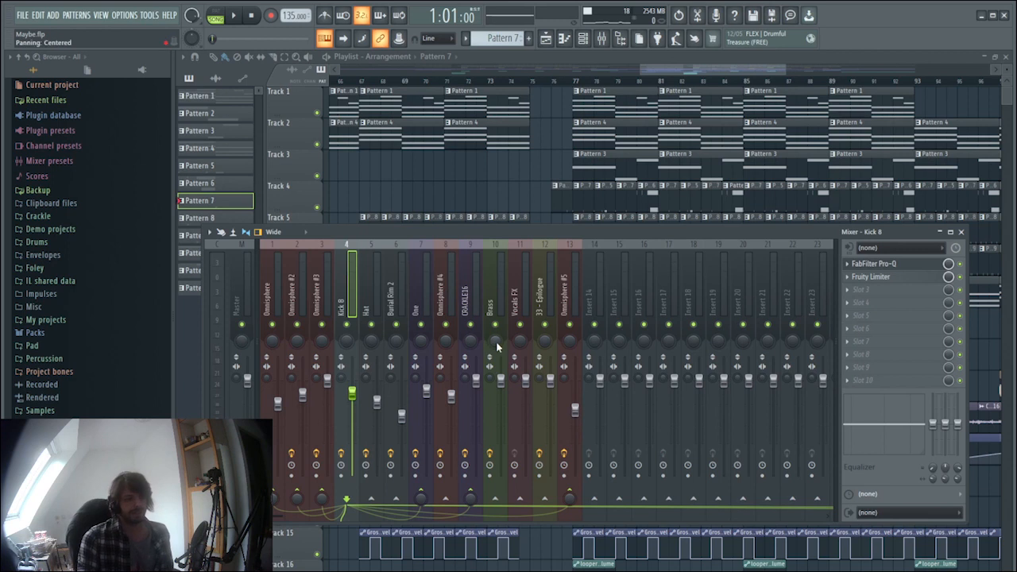
# Step: Close the mixer and review the playlist's closing section from bar 97 to the song's end
pyautogui.press('F9')
pyautogui.moveTo(743, 66); pyautogui.dragTo(886, 92)
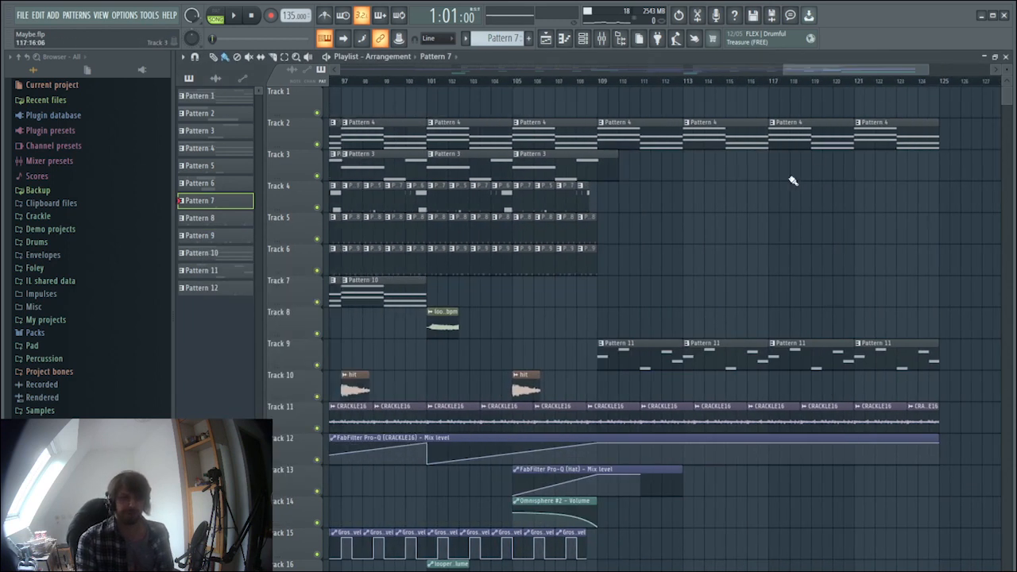